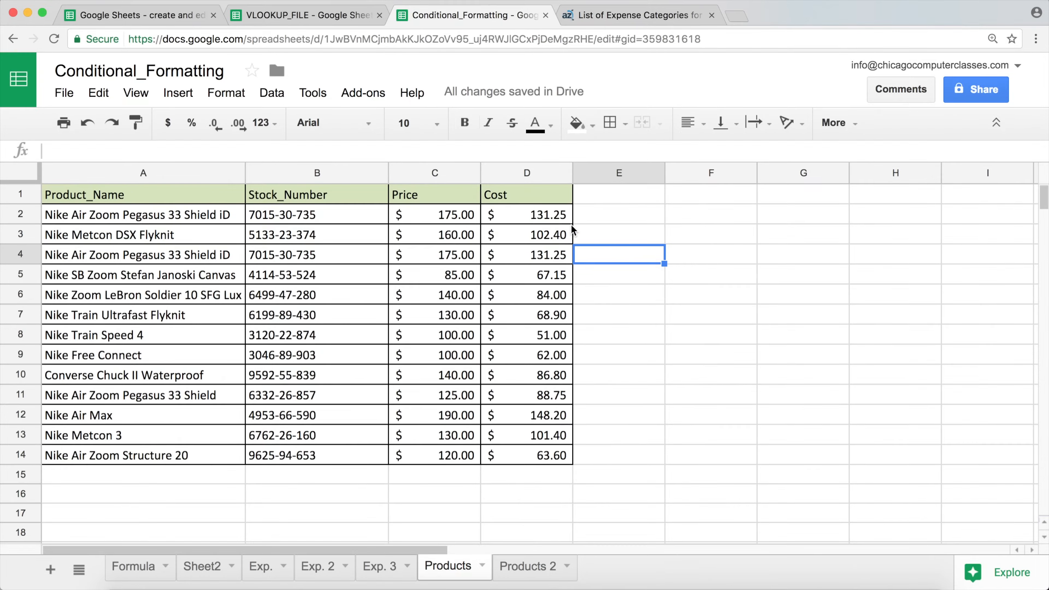
Try a conditional formatting rule on D2:D14 that shades values greater than 100 light red, and cancel it
{"action": "left_click_drag", "start_coordinate": [551, 219], "coordinate": [554, 456]}
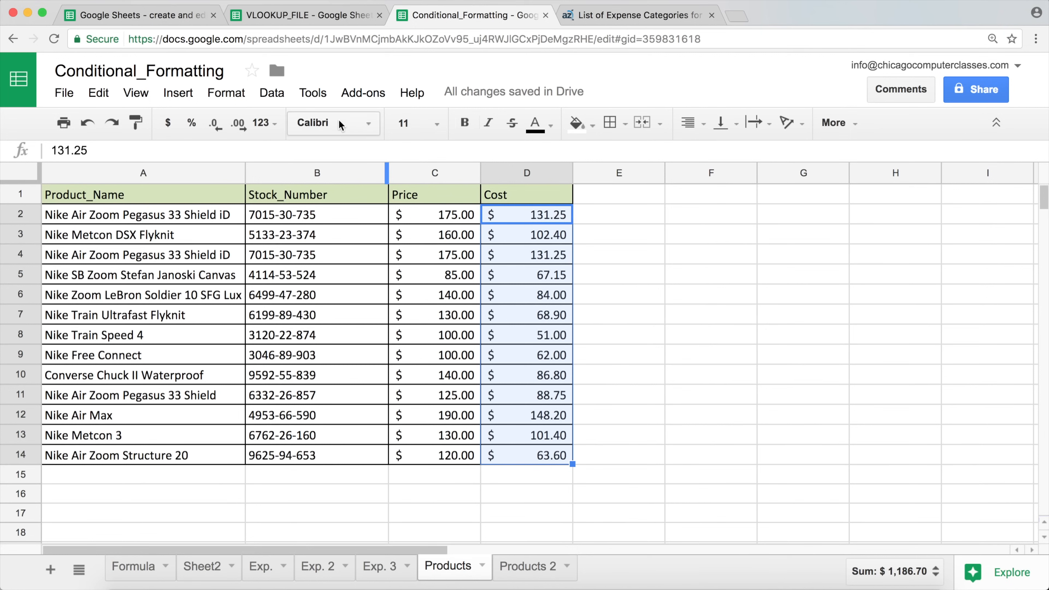
{"action": "left_click", "coordinate": [232, 99]}
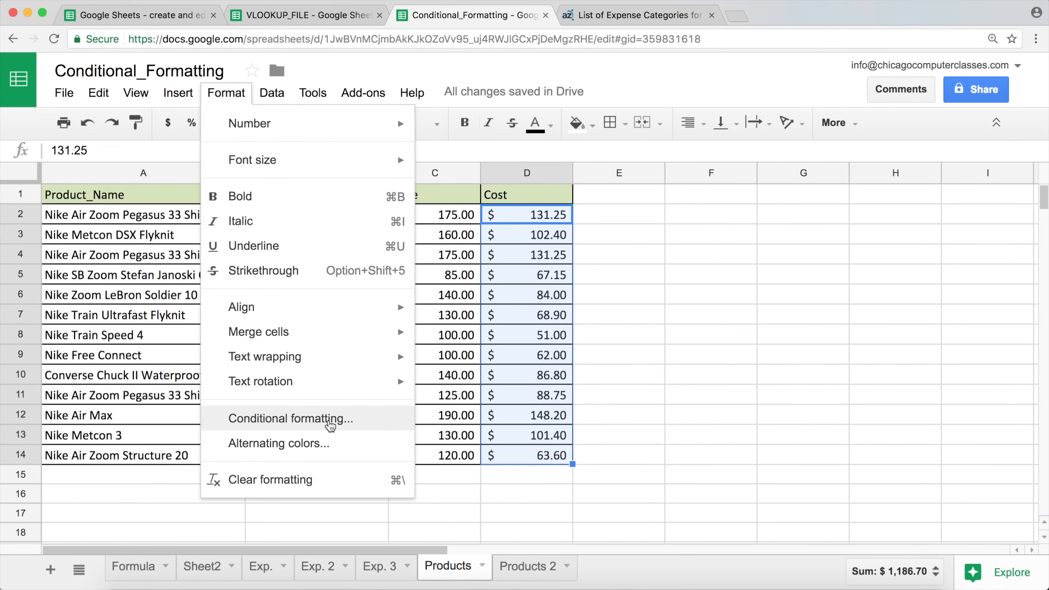
{"action": "left_click", "coordinate": [333, 421]}
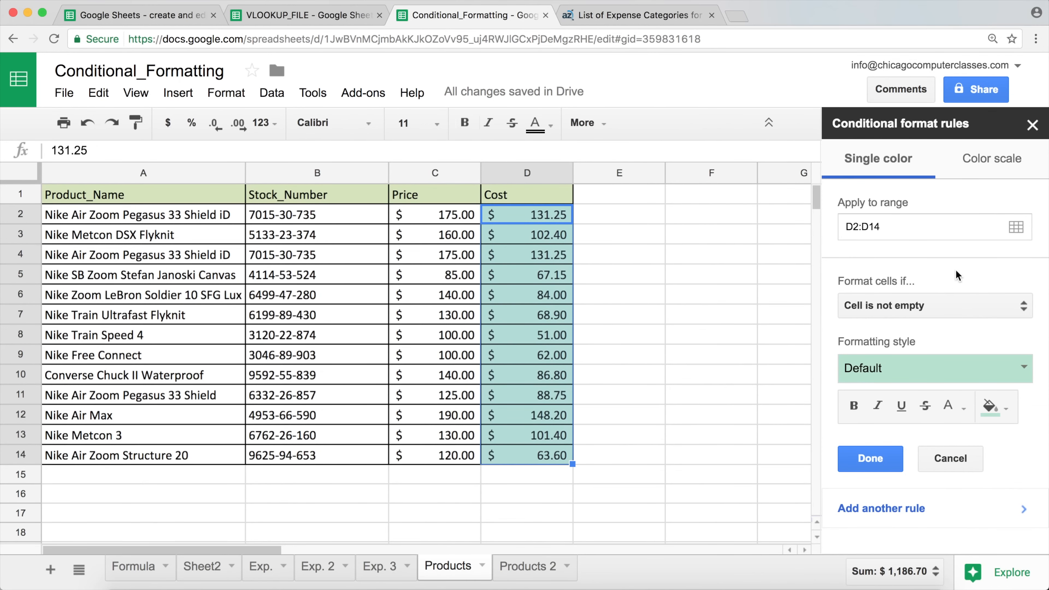
{"action": "left_click", "coordinate": [923, 308]}
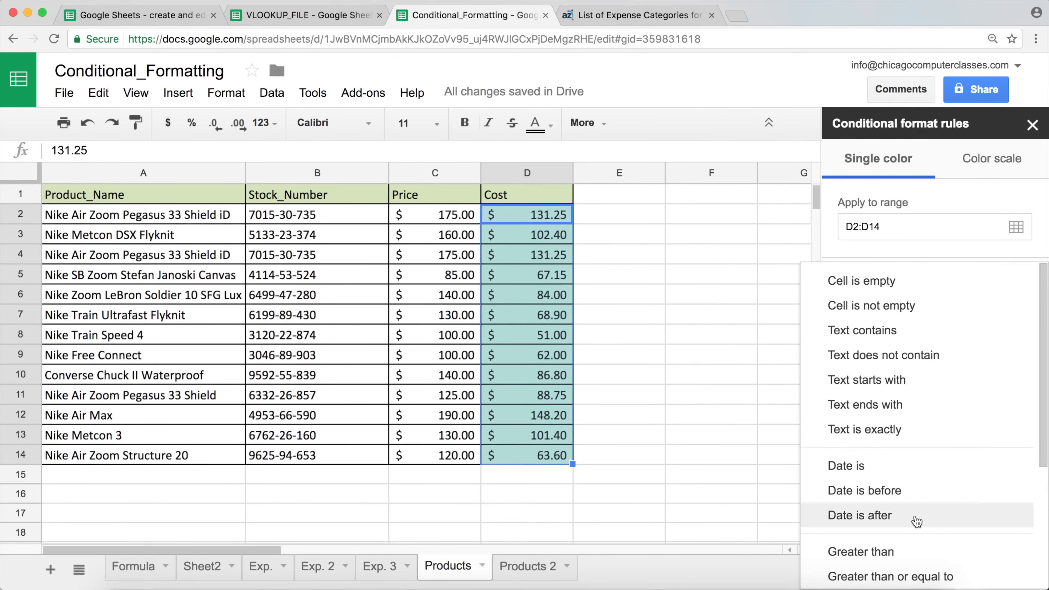
{"action": "left_click", "coordinate": [896, 555]}
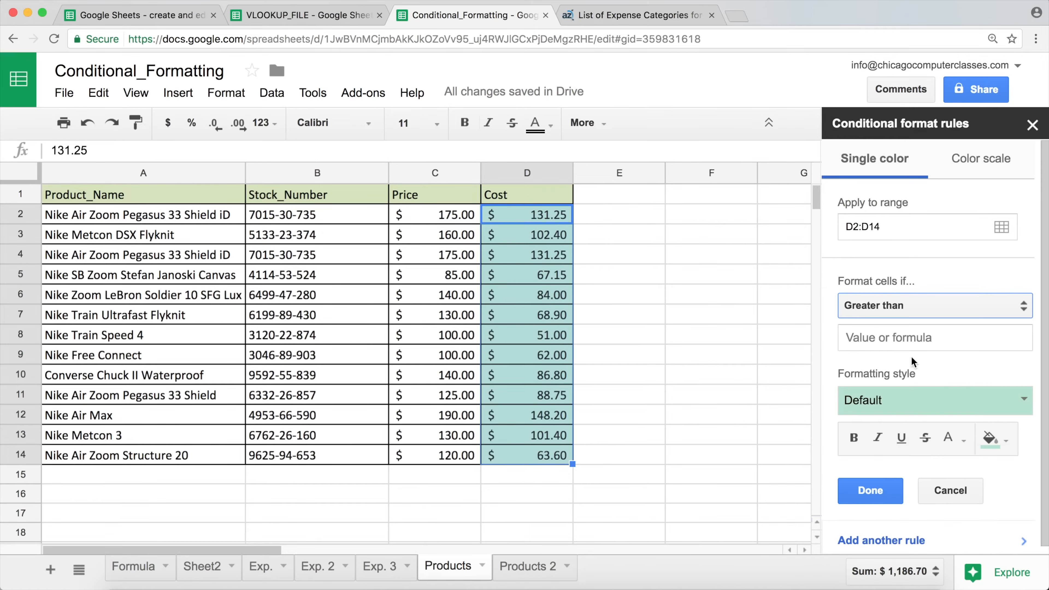
{"action": "left_click", "coordinate": [909, 343]}
{"action": "type", "text": "100"}
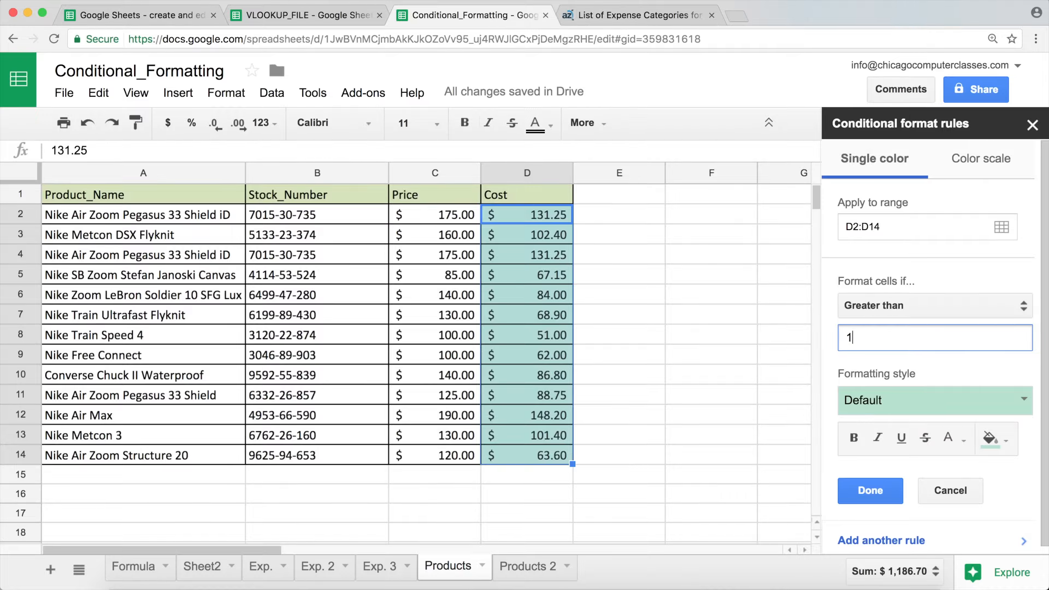
{"action": "left_click", "coordinate": [918, 406]}
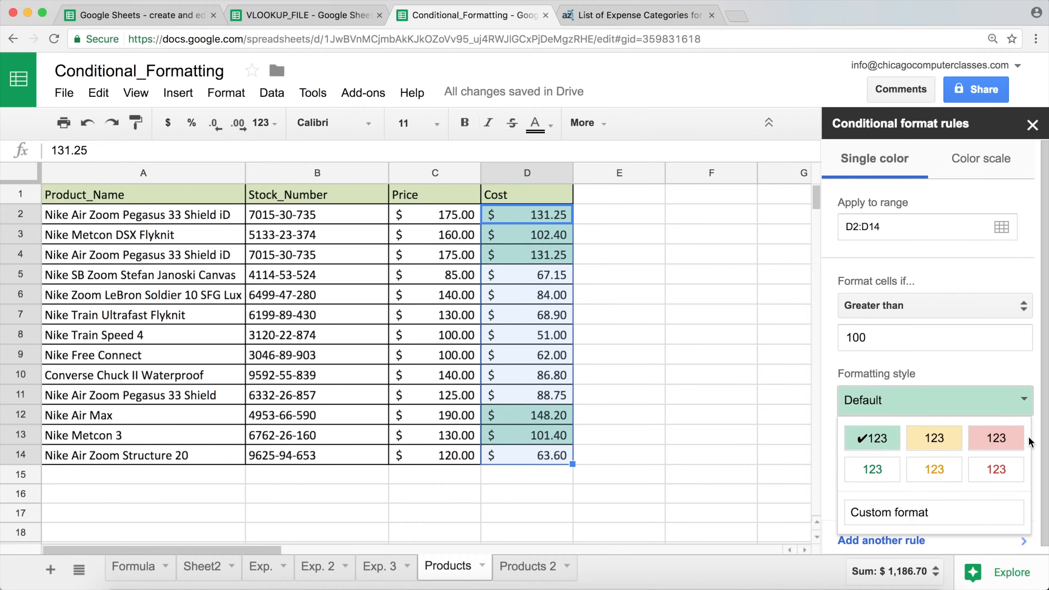
{"action": "left_click", "coordinate": [999, 439]}
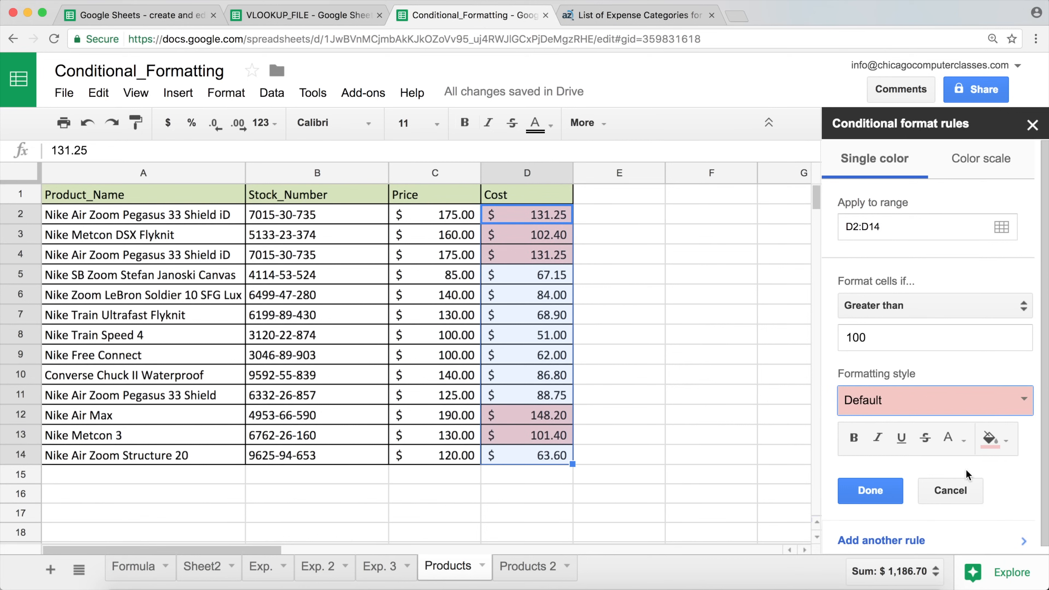
{"action": "left_click", "coordinate": [962, 498]}
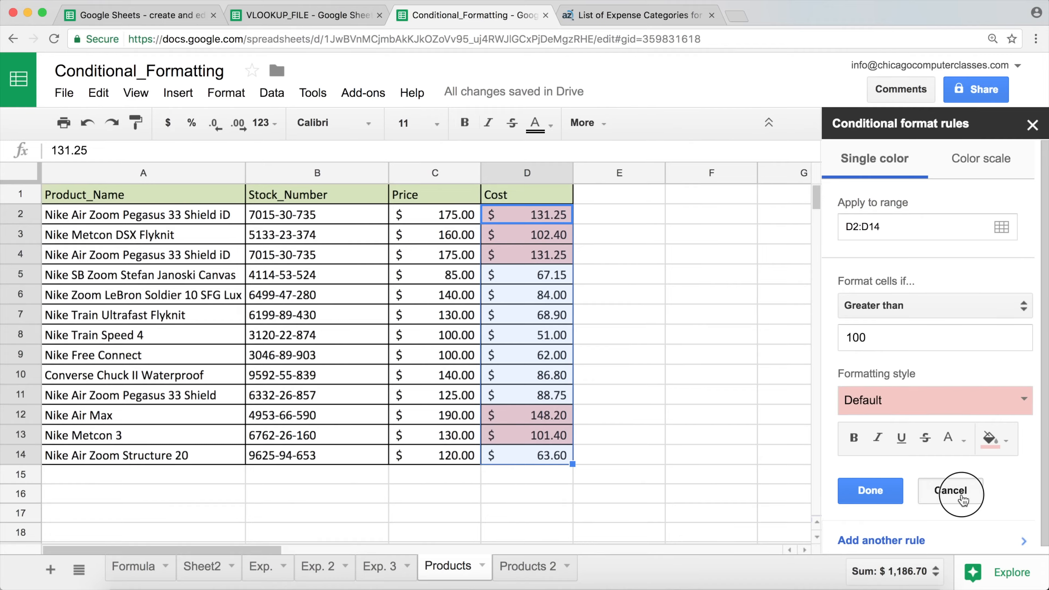
{"action": "left_click", "coordinate": [1032, 125]}
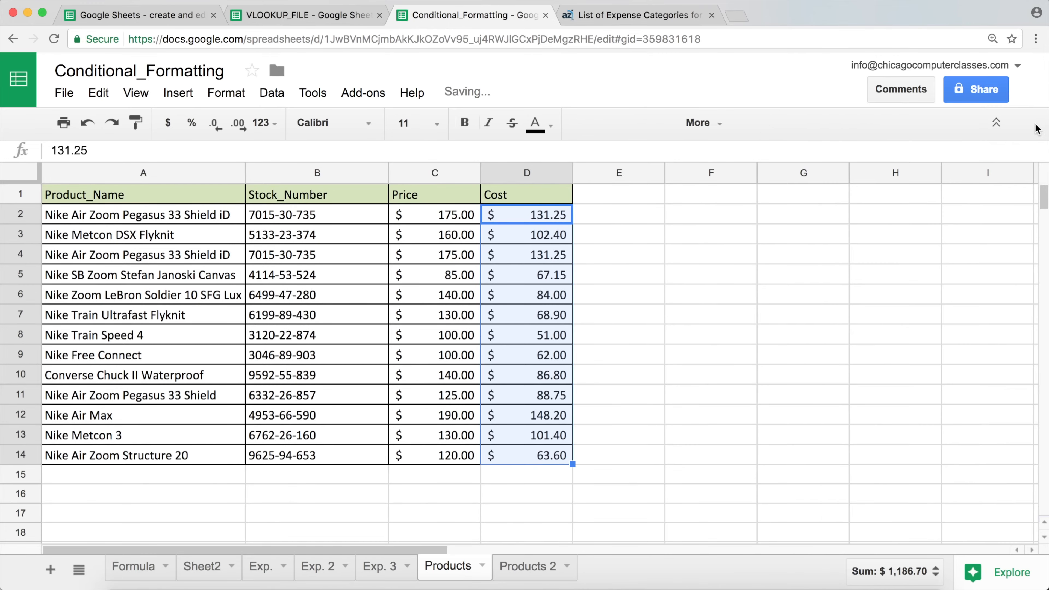
{"action": "left_click", "coordinate": [703, 235]}
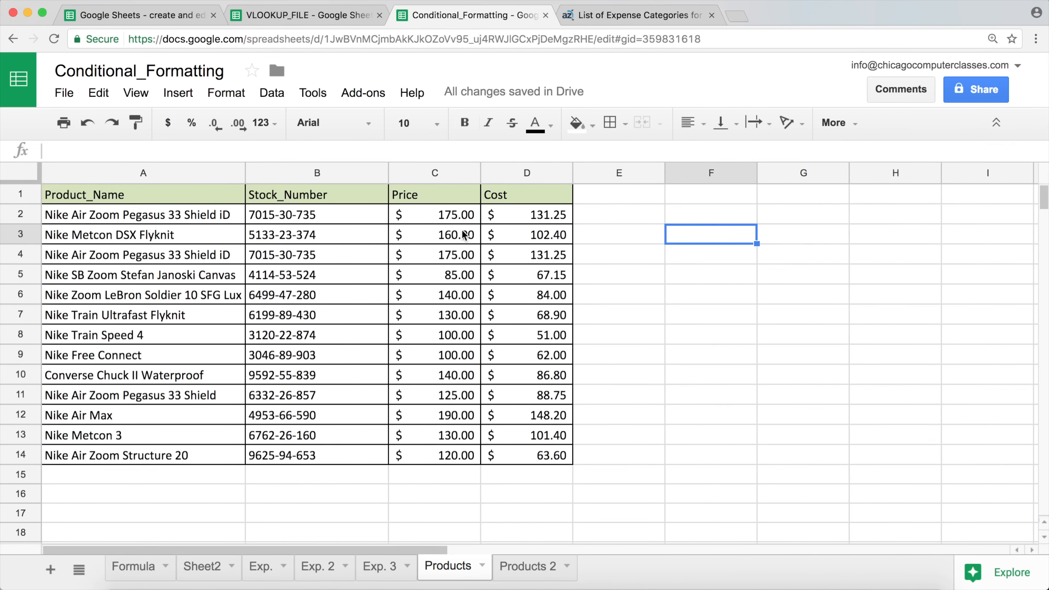
{"action": "left_click_drag", "start_coordinate": [516, 217], "coordinate": [521, 455]}
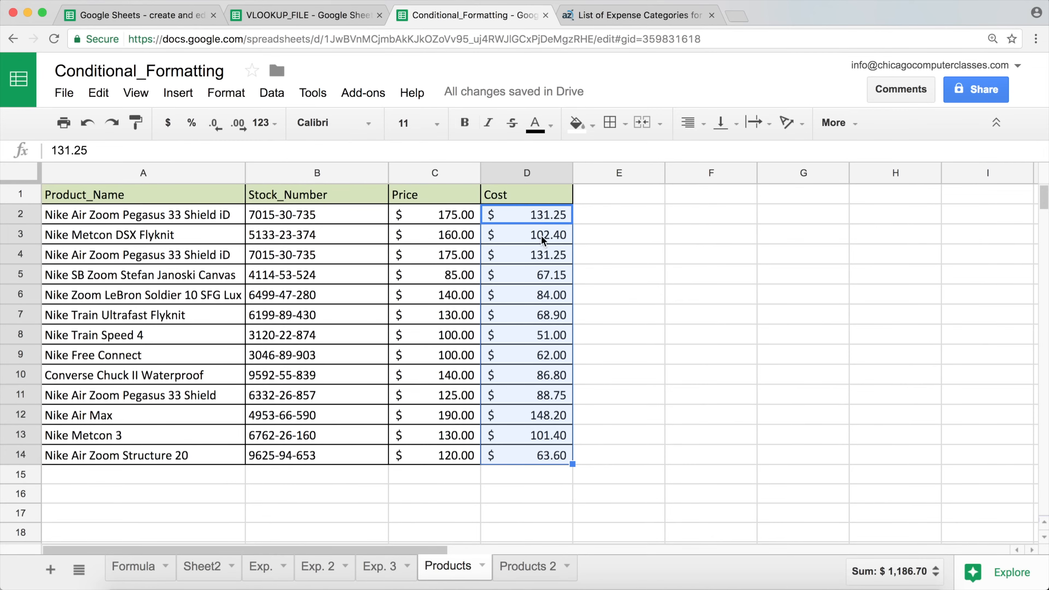
{"action": "left_click", "coordinate": [660, 266]}
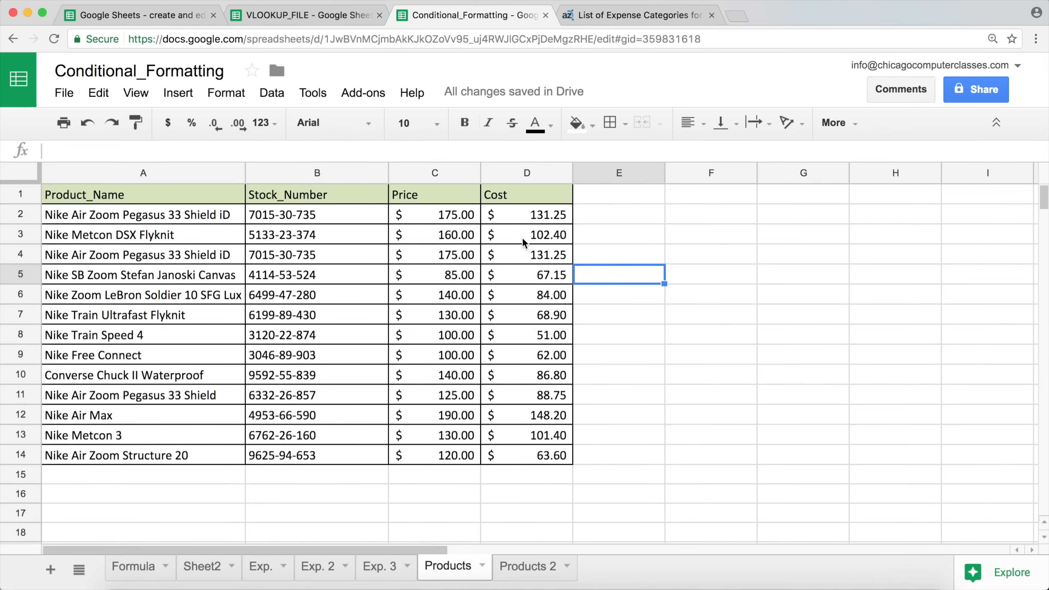
{"action": "left_click_drag", "start_coordinate": [142, 216], "coordinate": [164, 456]}
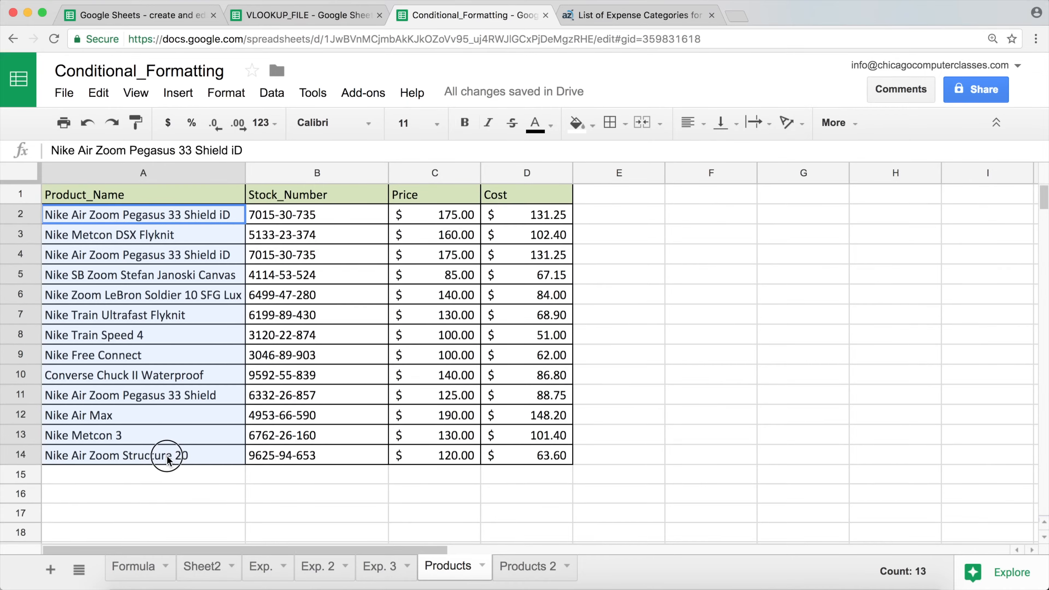
{"action": "left_click", "coordinate": [551, 238]}
{"action": "left_click", "coordinate": [543, 218]}
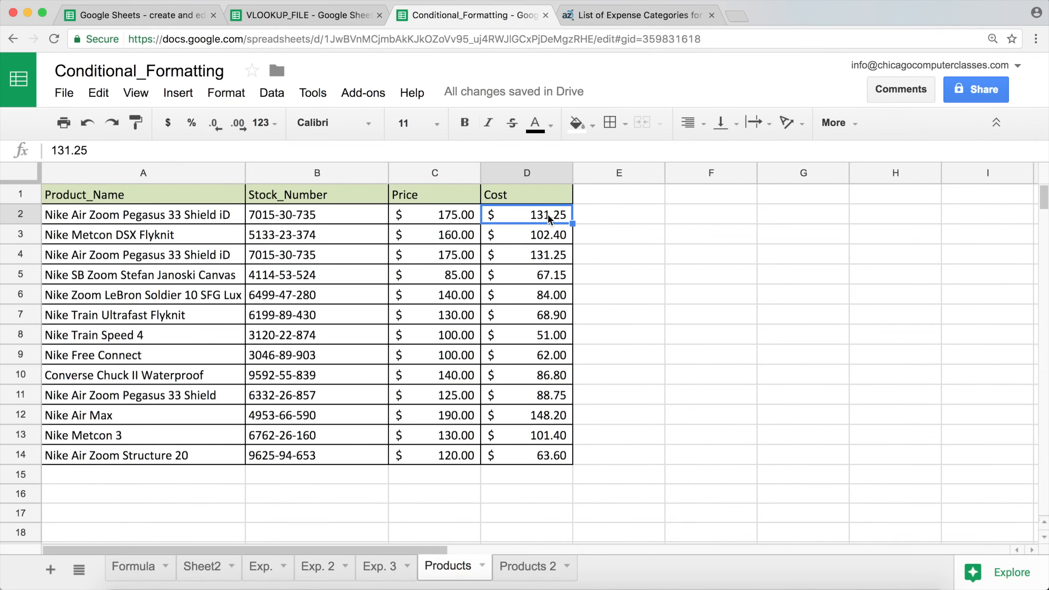
{"action": "left_click", "coordinate": [122, 216]}
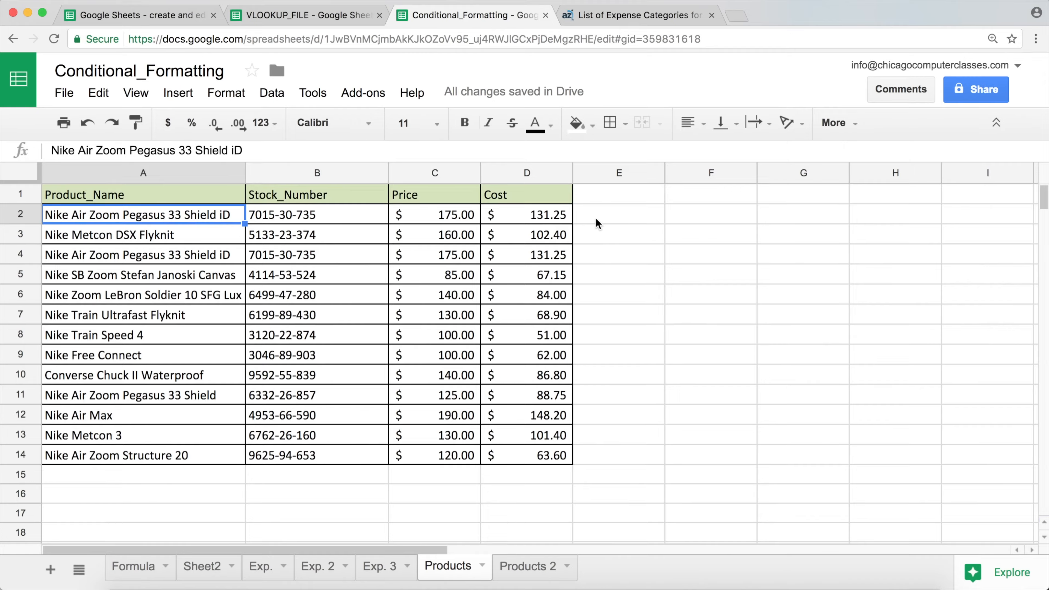
Enter the formula =D2>100 in cell E2 and fill it down through E14
{"action": "left_click", "coordinate": [618, 216]}
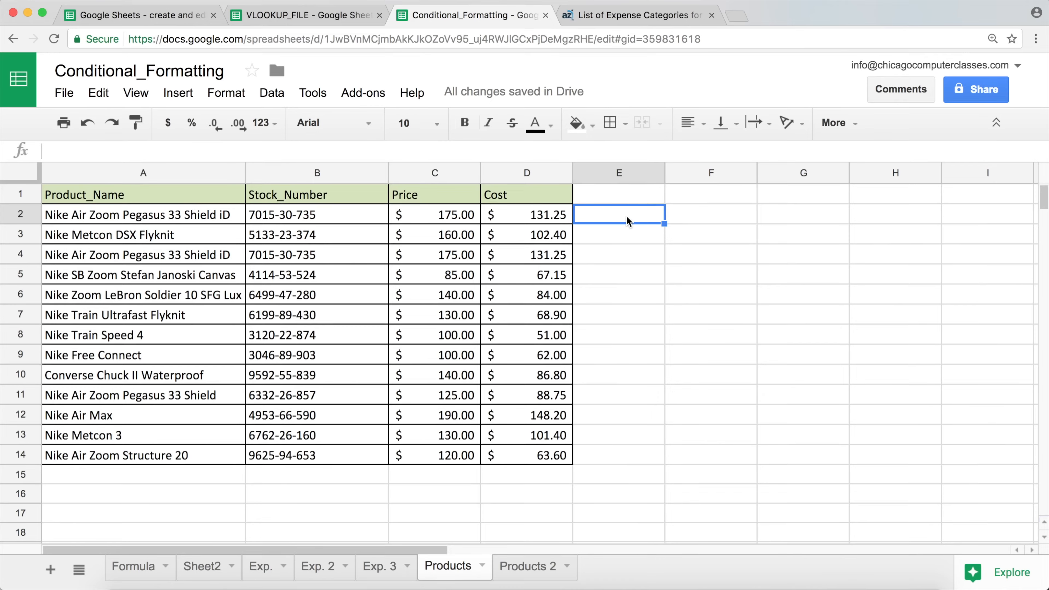
{"action": "type", "text": "="}
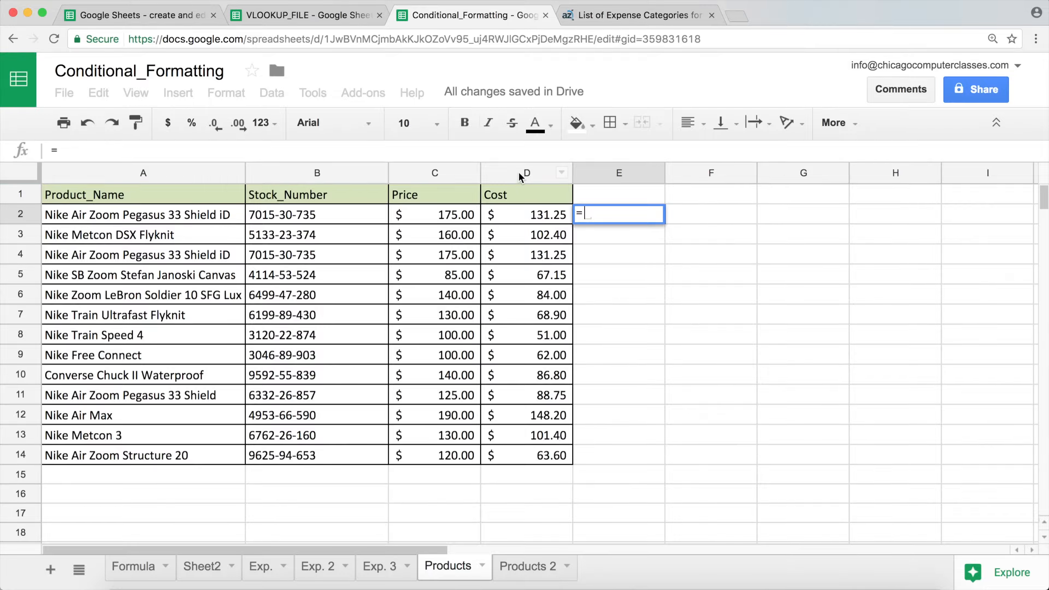
{"action": "left_click", "coordinate": [534, 219]}
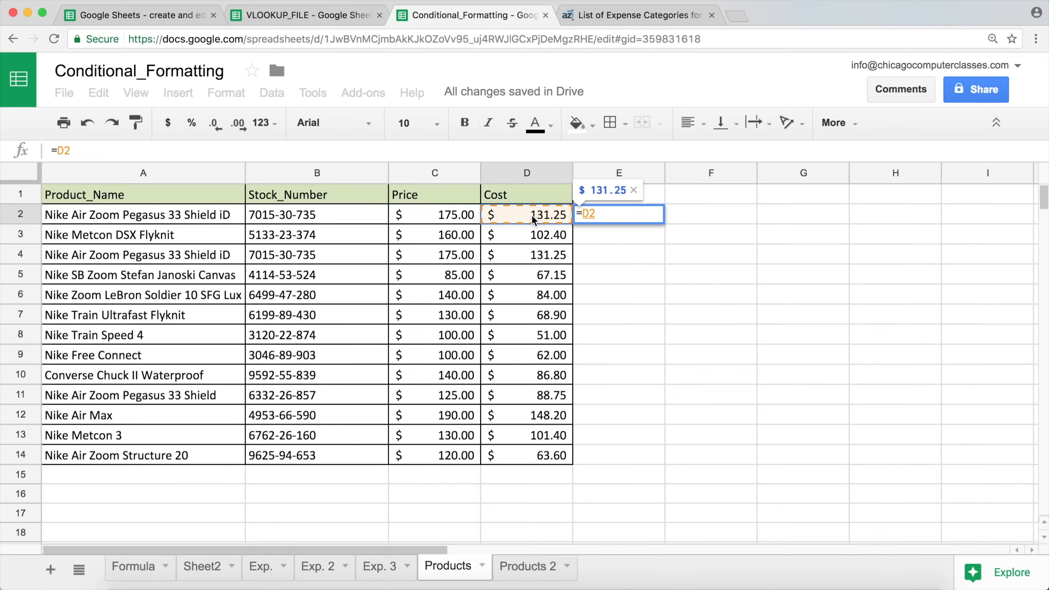
{"action": "type", "text": ">"}
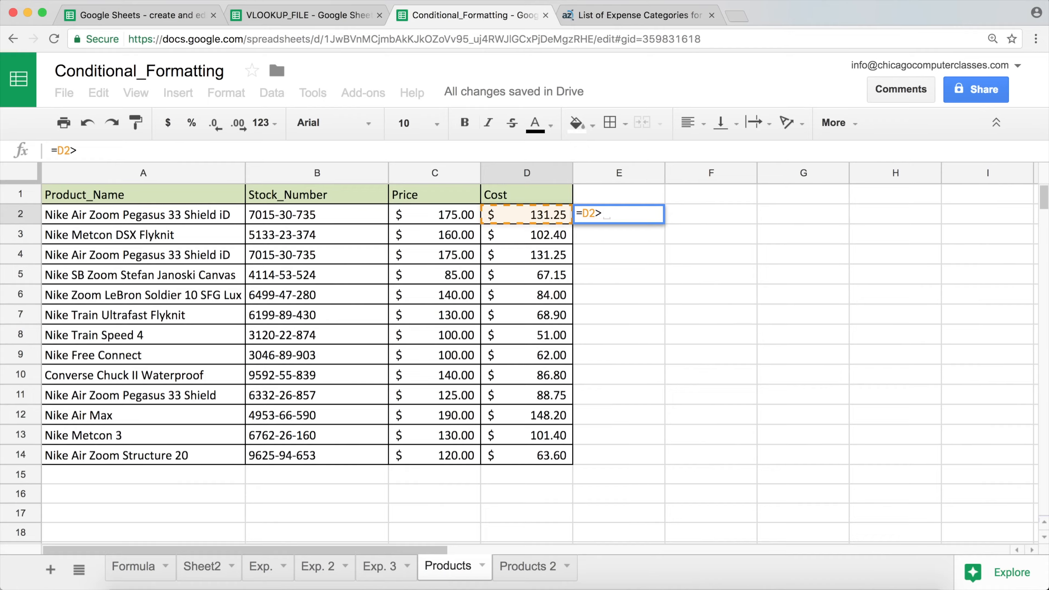
{"action": "type", "text": "100"}
{"action": "key", "text": "Return"}
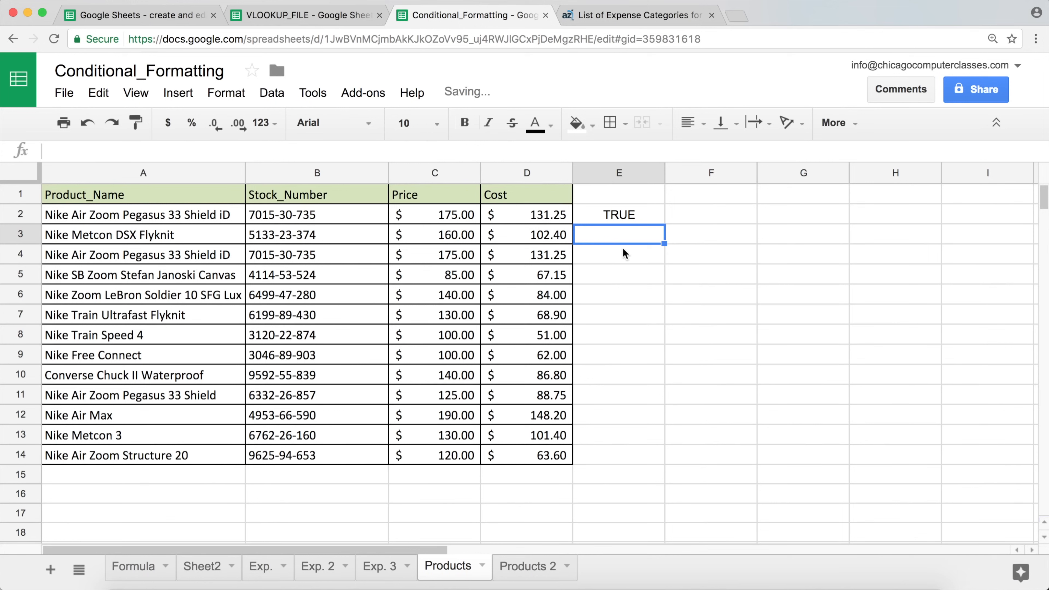
{"action": "left_click", "coordinate": [646, 215]}
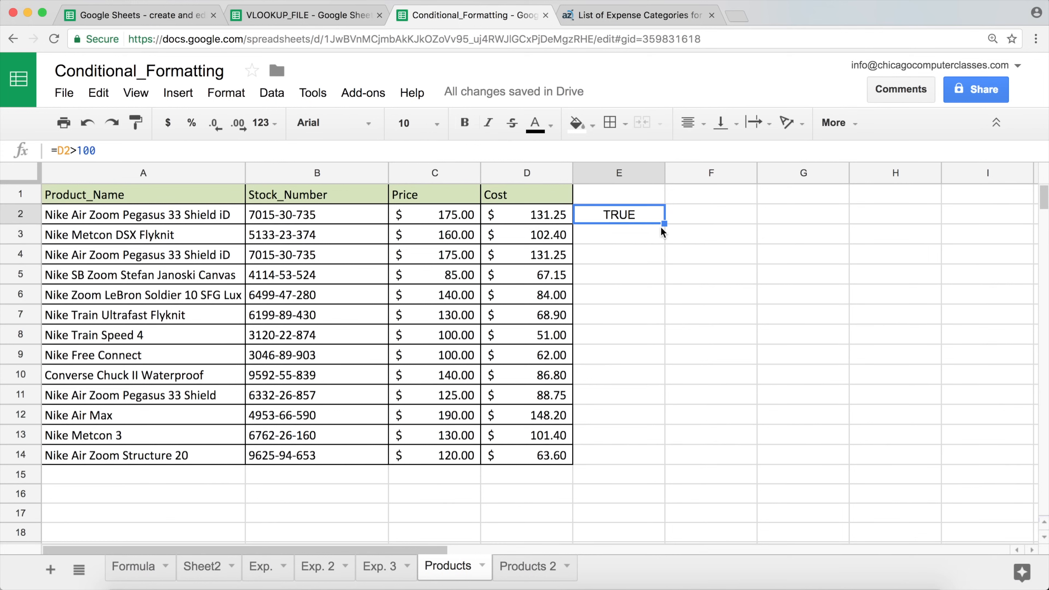
{"action": "double_click", "coordinate": [663, 224]}
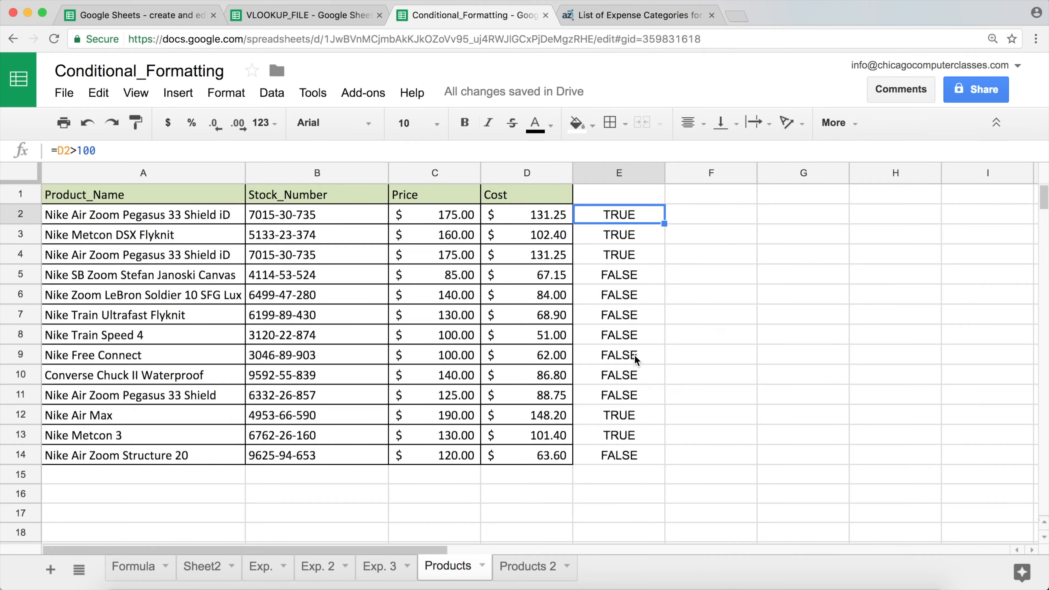
Review the formula in cell E2 and highlight its whole text, leaving it unedited
{"action": "double_click", "coordinate": [609, 211]}
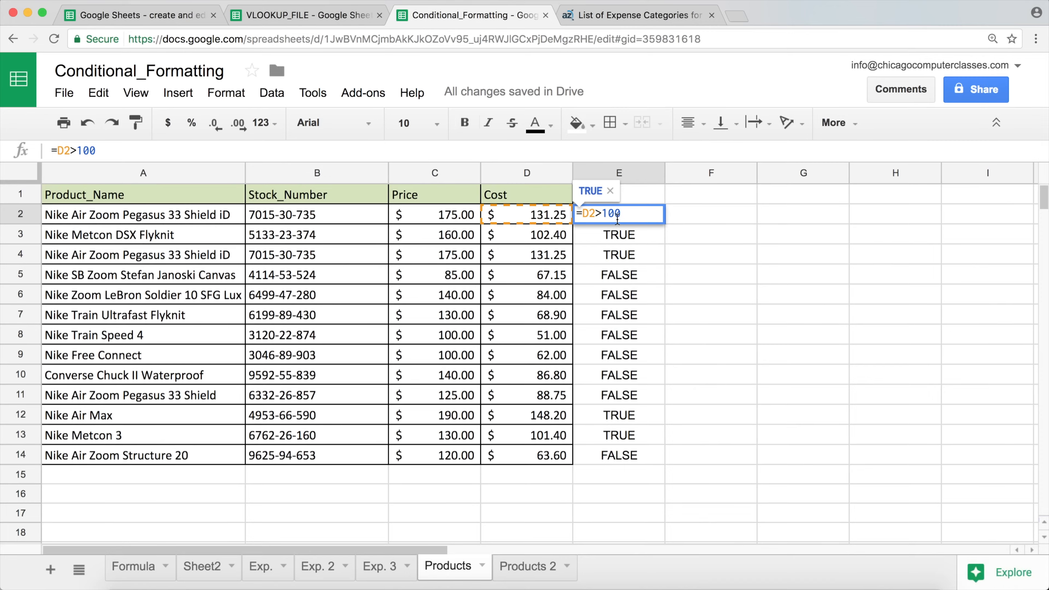
{"action": "key", "text": "Return"}
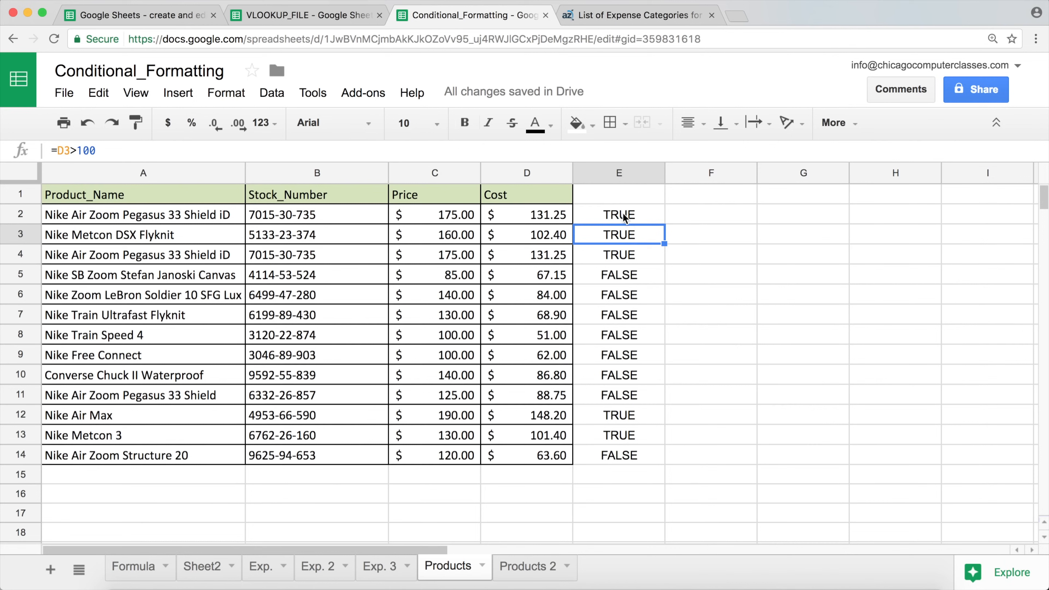
{"action": "left_click", "coordinate": [625, 217]}
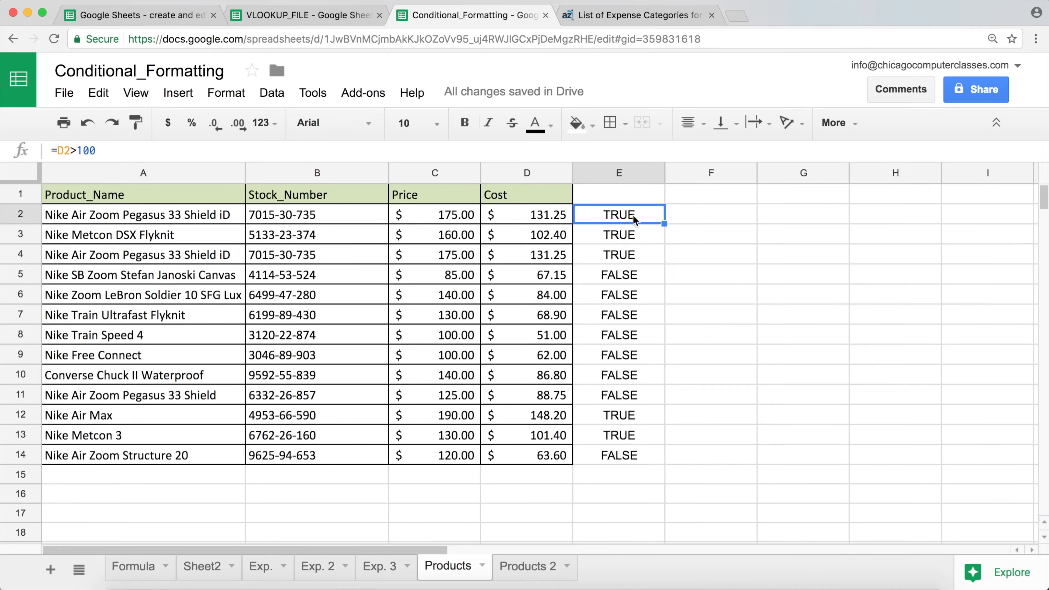
{"action": "double_click", "coordinate": [632, 215]}
{"action": "left_click_drag", "start_coordinate": [633, 215], "coordinate": [551, 219]}
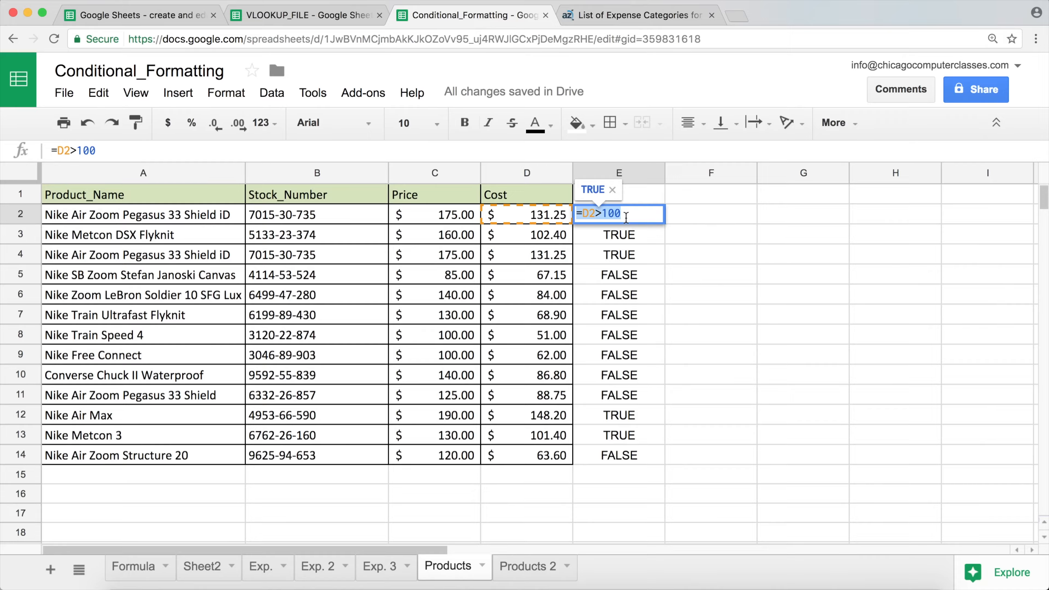
{"action": "key", "text": "Escape"}
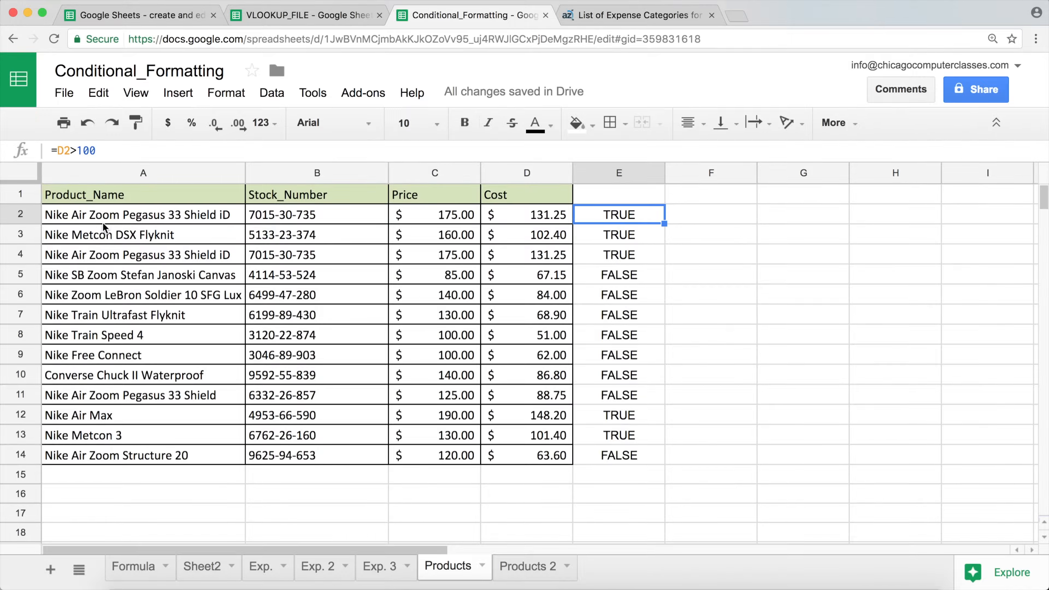
Start a conditional formatting rule on the product names in A2:A14 using the custom formula =D2>100
{"action": "left_click_drag", "start_coordinate": [107, 216], "coordinate": [107, 454]}
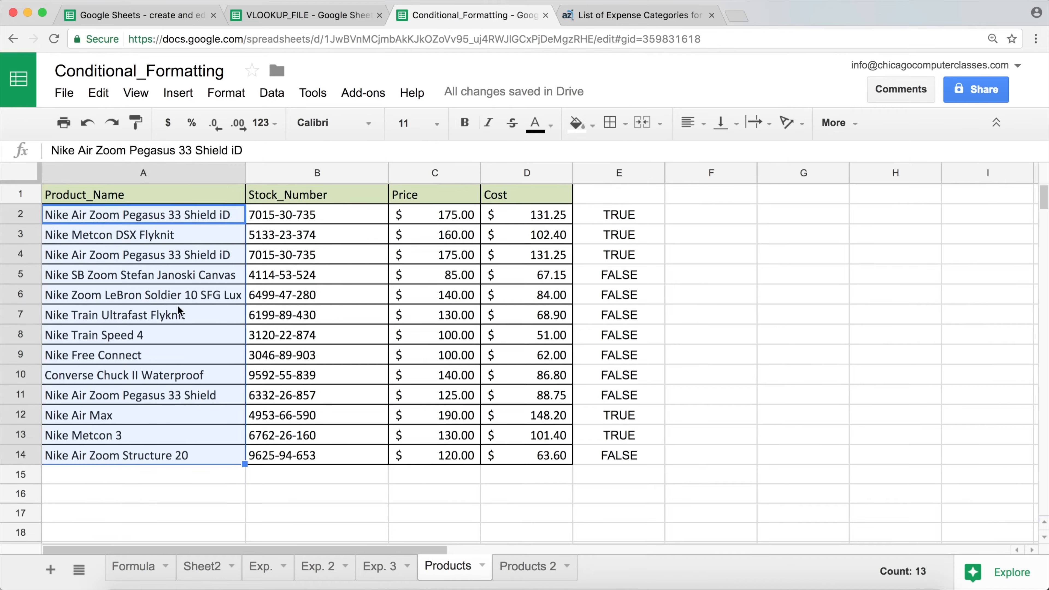
{"action": "left_click", "coordinate": [234, 97]}
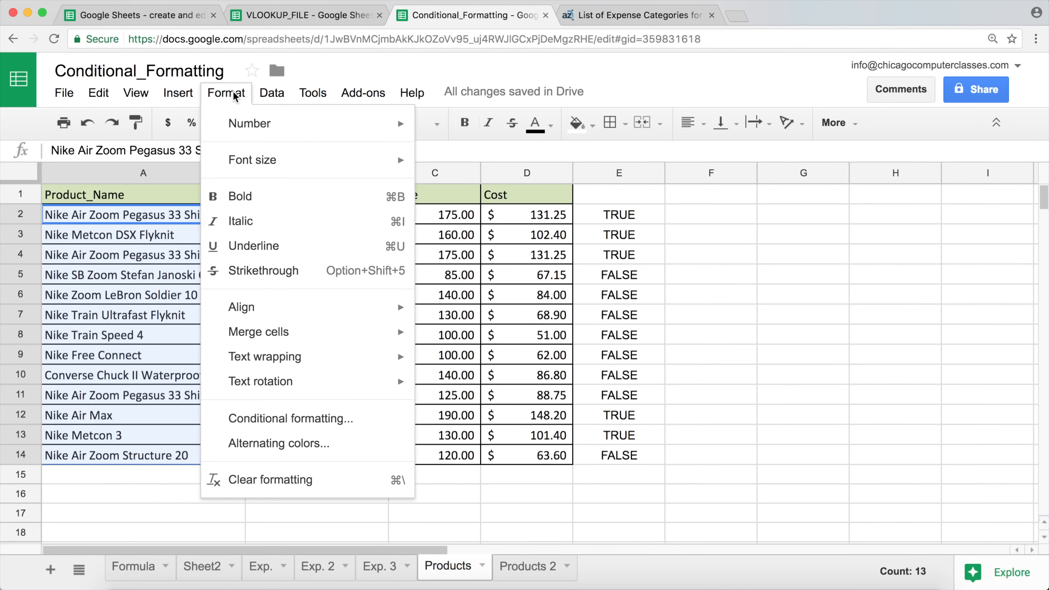
{"action": "left_click", "coordinate": [324, 425]}
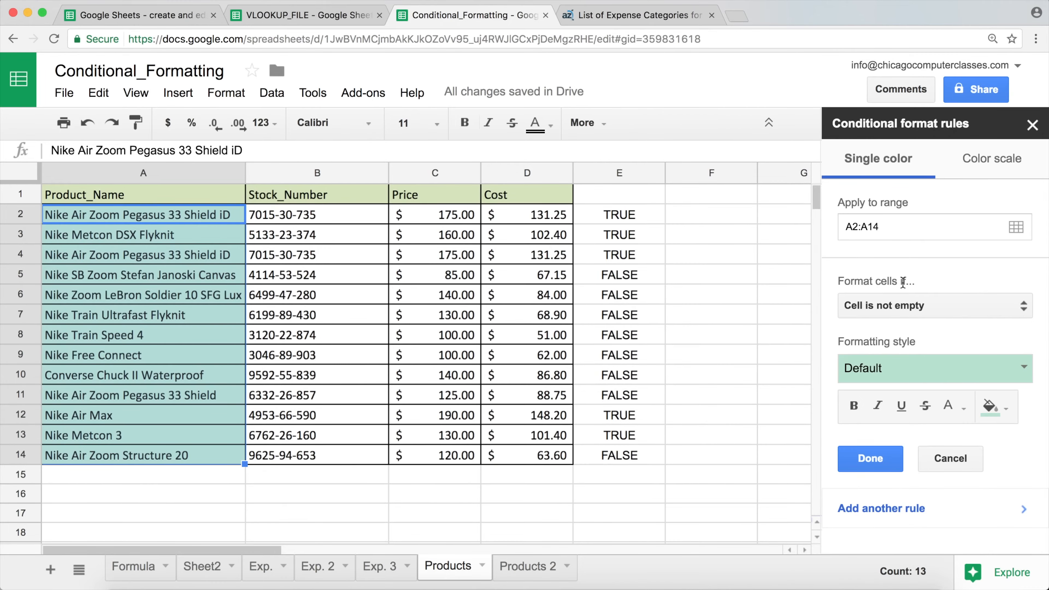
{"action": "left_click", "coordinate": [922, 310]}
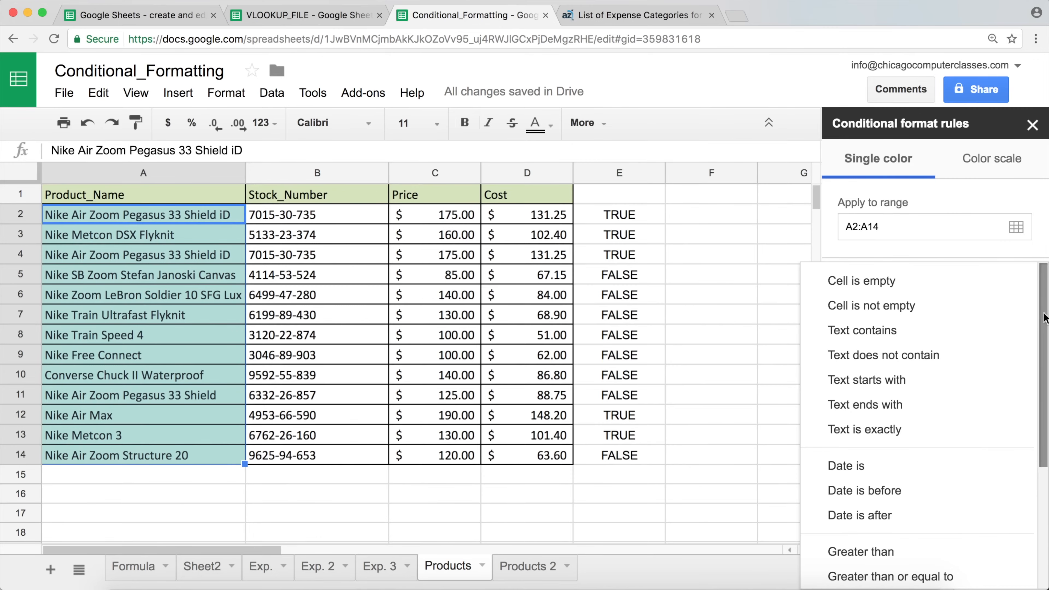
{"action": "scroll", "coordinate": [991, 413], "scroll_direction": "down", "scroll_amount": 5}
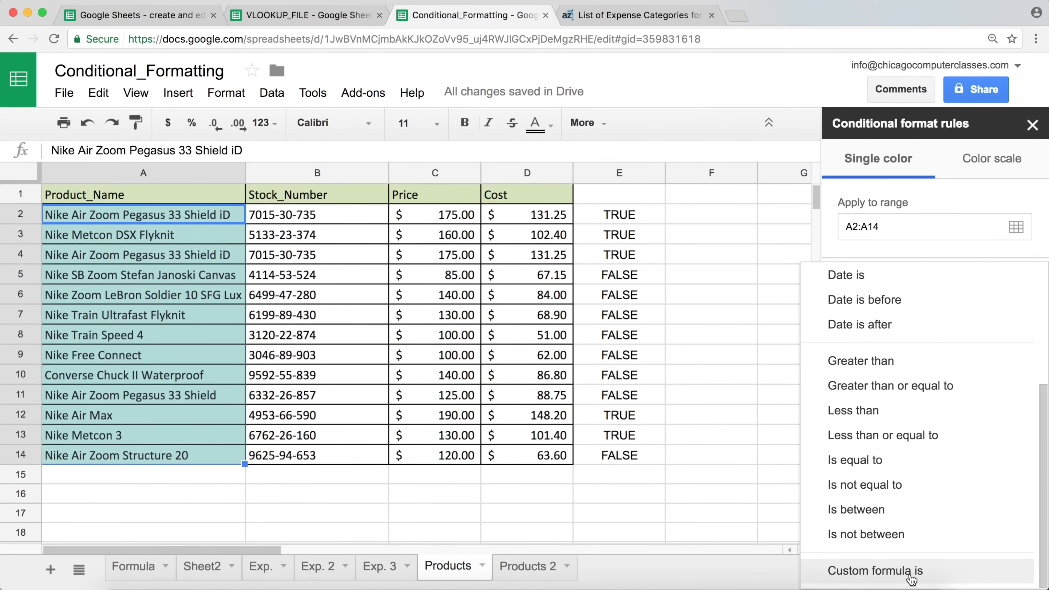
{"action": "left_click", "coordinate": [896, 568]}
{"action": "left_click", "coordinate": [867, 339]}
{"action": "type", "text": "=D2>100"}
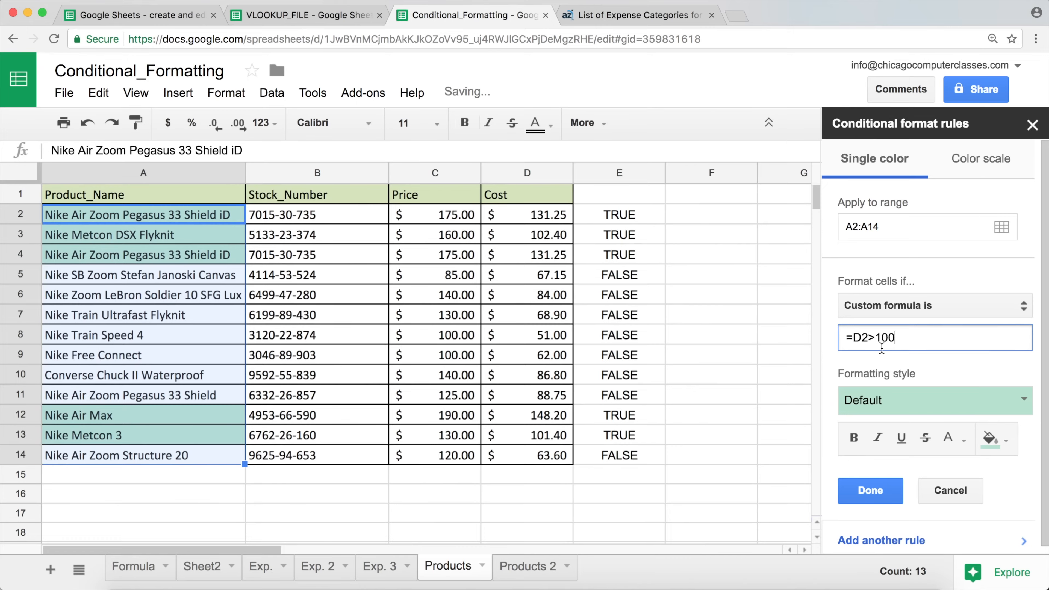
Give the rule the preset light red fill style and save it
{"action": "left_click", "coordinate": [997, 402]}
{"action": "left_click", "coordinate": [989, 440]}
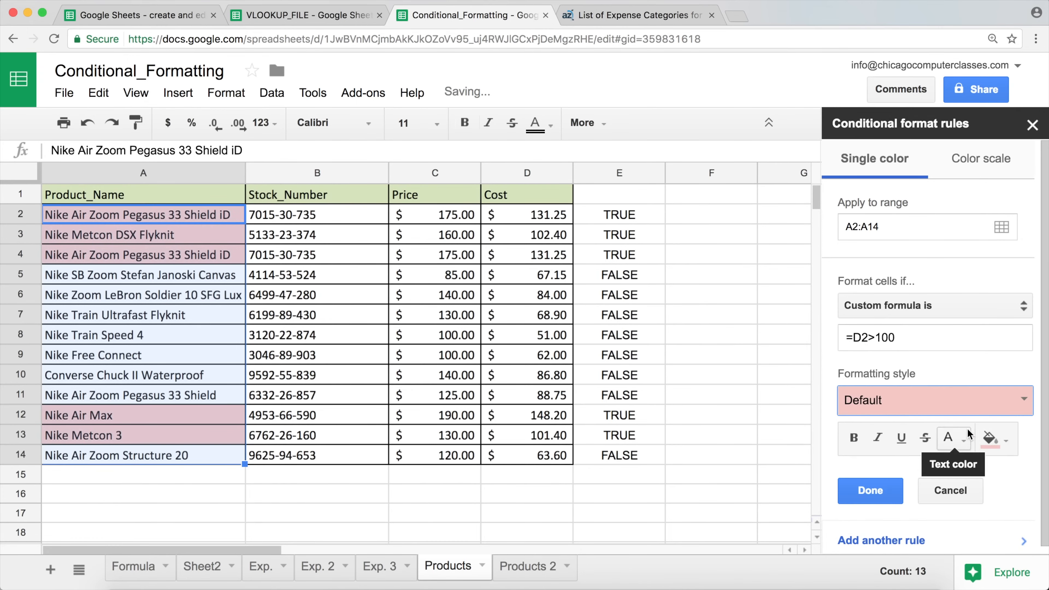
{"action": "left_click", "coordinate": [997, 413]}
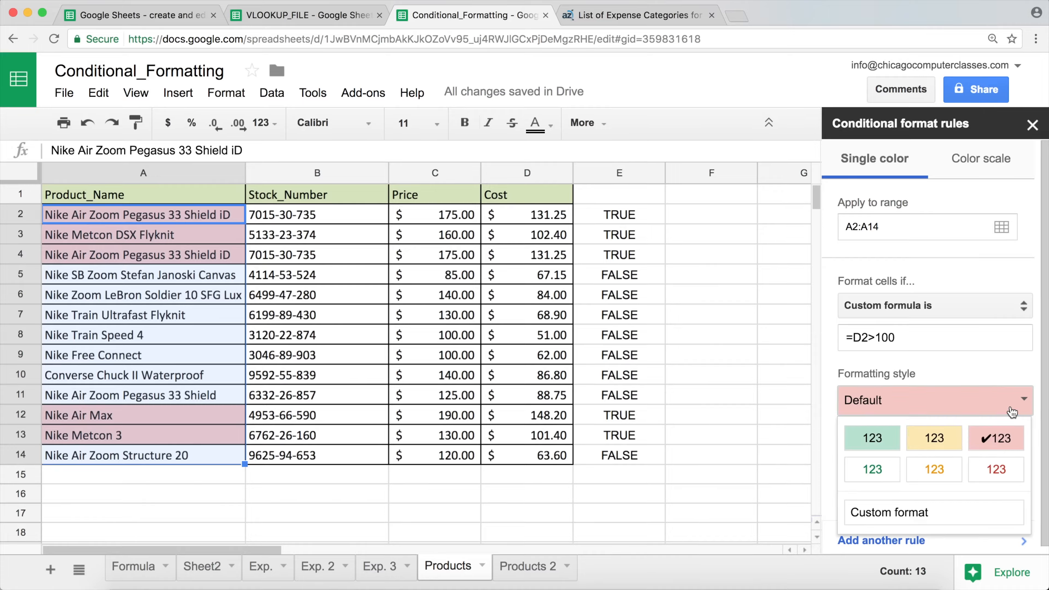
{"action": "left_click", "coordinate": [1024, 406]}
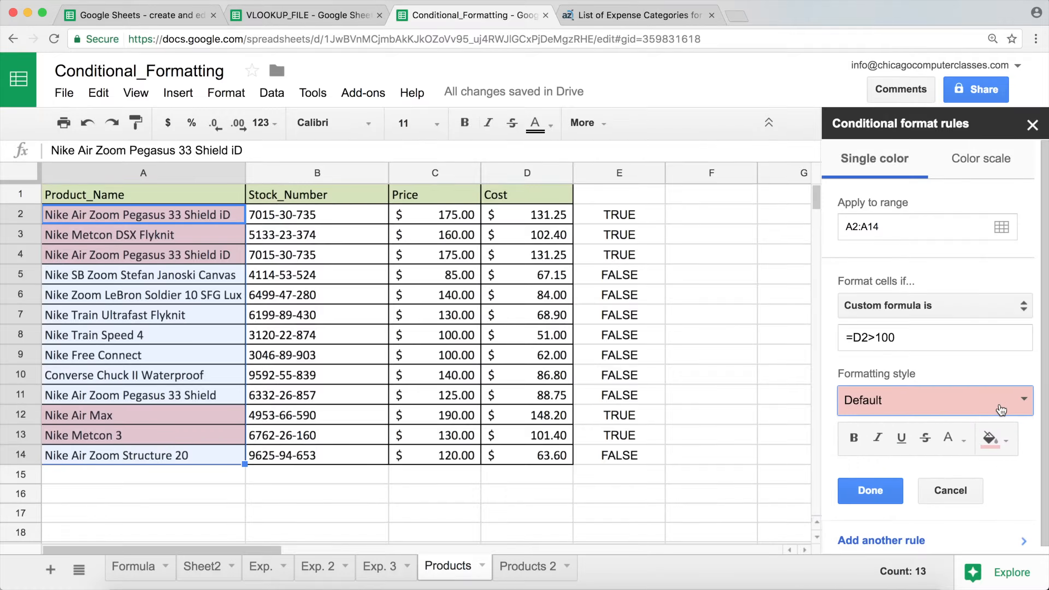
{"action": "left_click", "coordinate": [875, 499]}
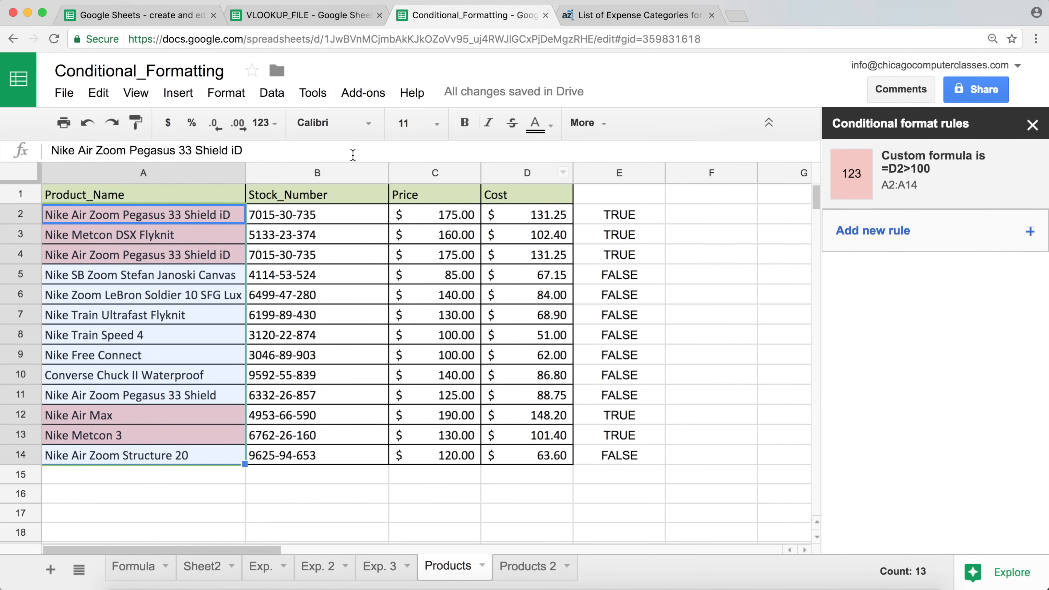
Delete helper column E and close the conditional format rules
{"action": "left_click", "coordinate": [623, 178]}
{"action": "right_click", "coordinate": [623, 178]}
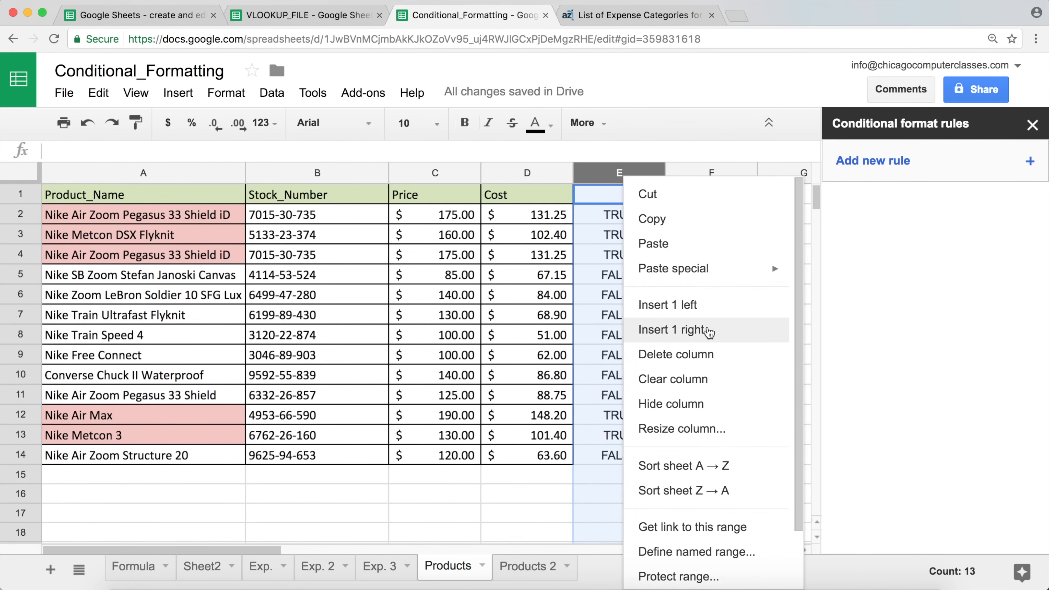
{"action": "left_click", "coordinate": [699, 355]}
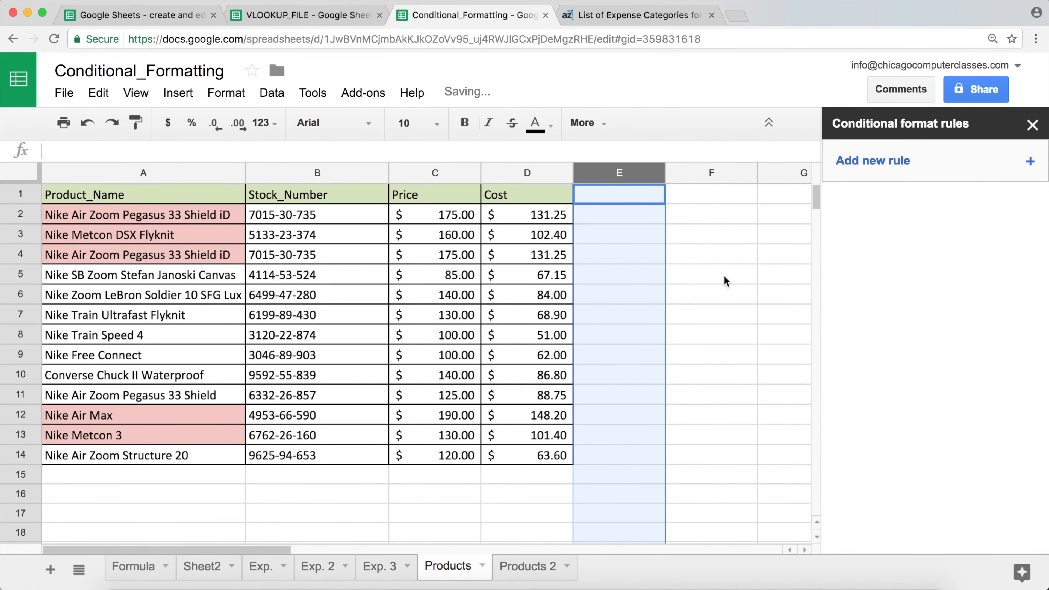
{"action": "left_click", "coordinate": [1032, 124]}
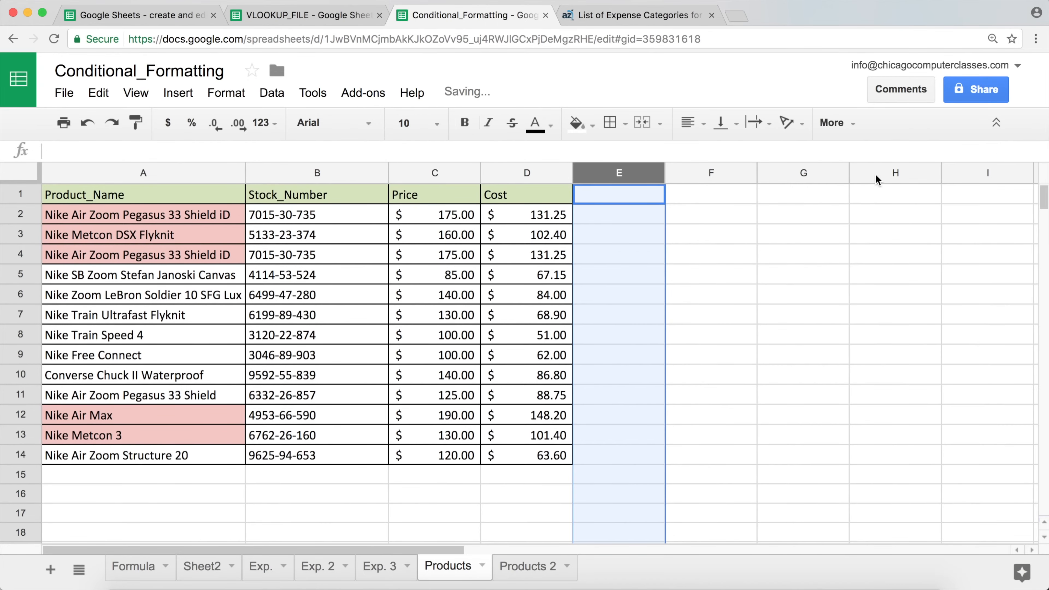
{"action": "left_click", "coordinate": [637, 304]}
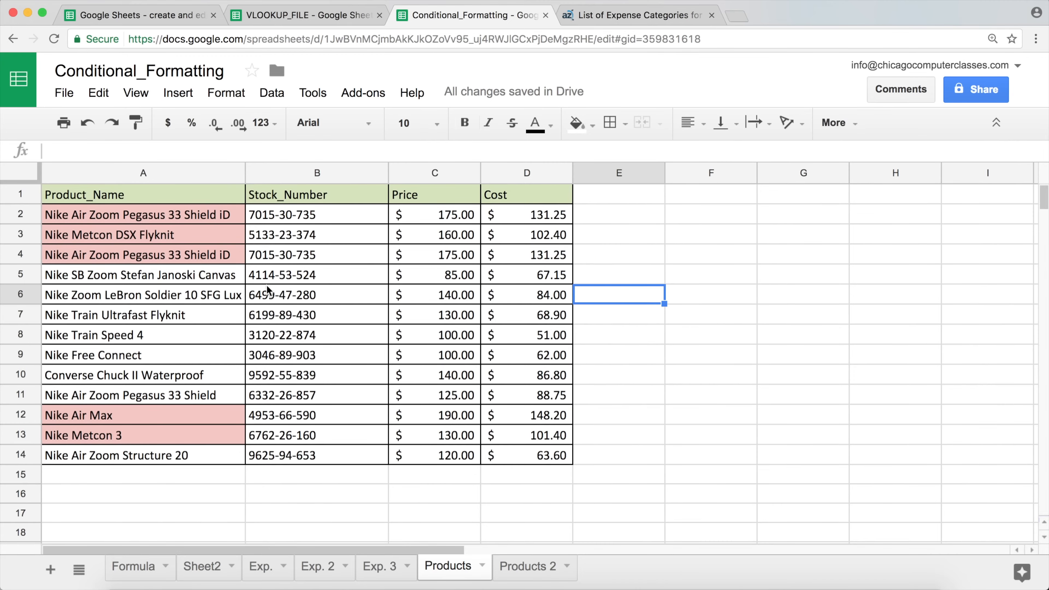
Test the rule by setting the Converse Chuck II Waterproof cost in D10 to 120, and undo that change
{"action": "left_click_drag", "start_coordinate": [150, 215], "coordinate": [152, 457]}
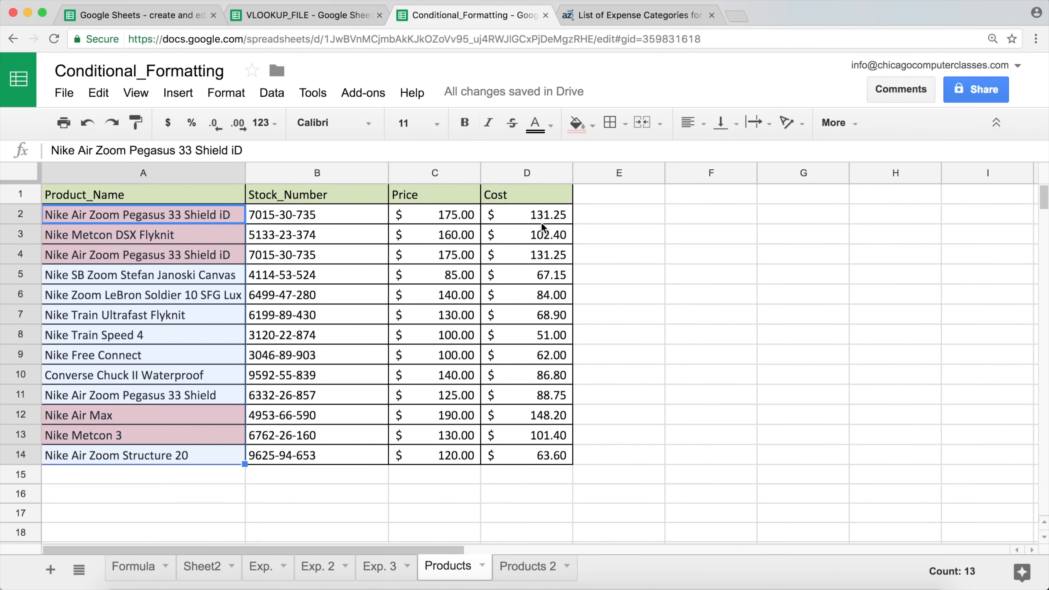
{"action": "left_click_drag", "start_coordinate": [539, 218], "coordinate": [550, 459]}
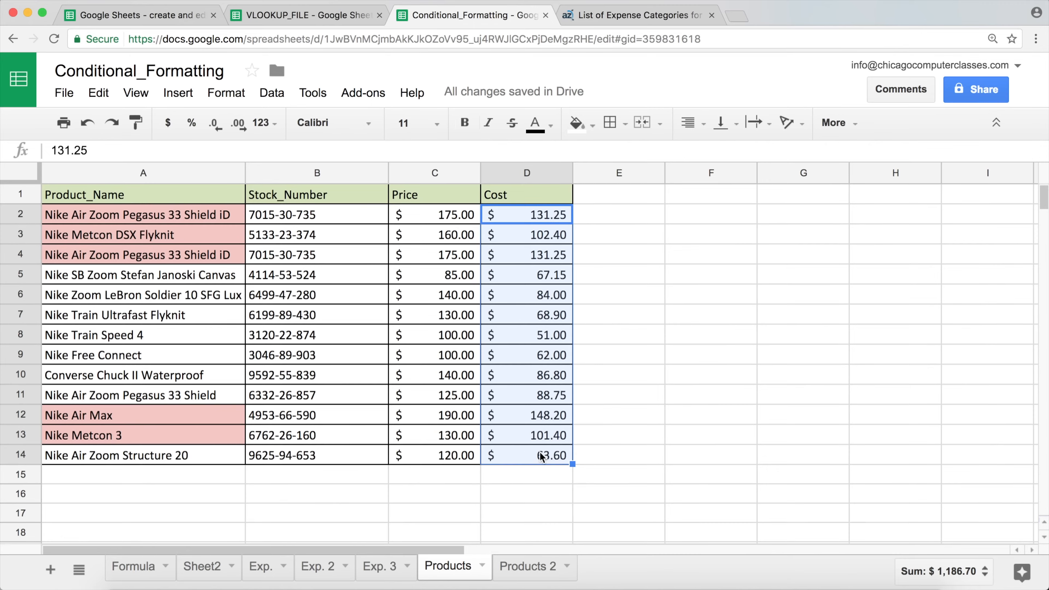
{"action": "left_click", "coordinate": [542, 378]}
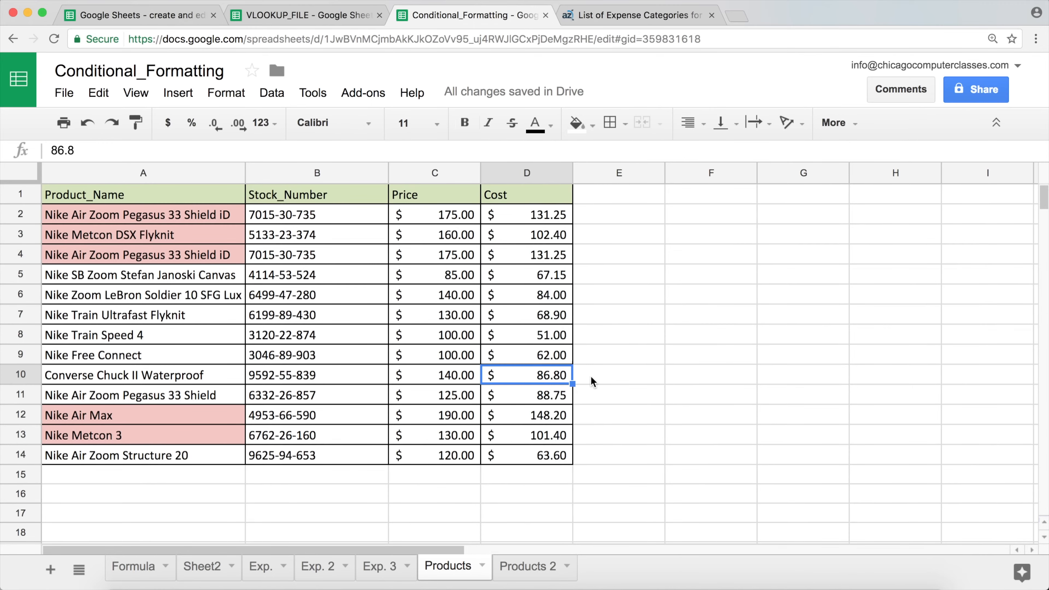
{"action": "type", "text": "120"}
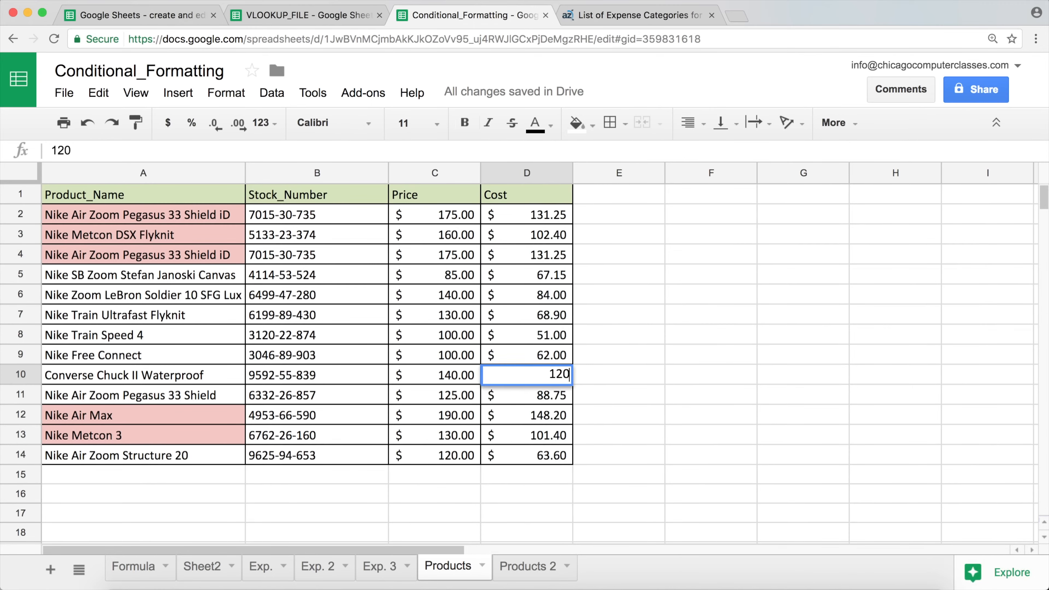
{"action": "key", "text": "Return"}
{"action": "left_click", "coordinate": [138, 382]}
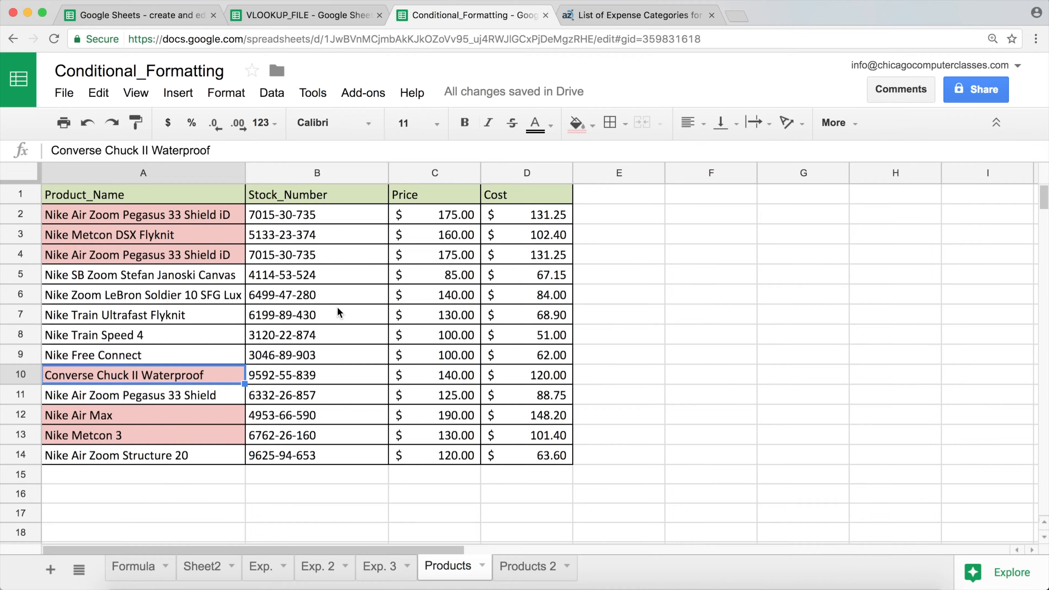
{"action": "key", "text": "super+z"}
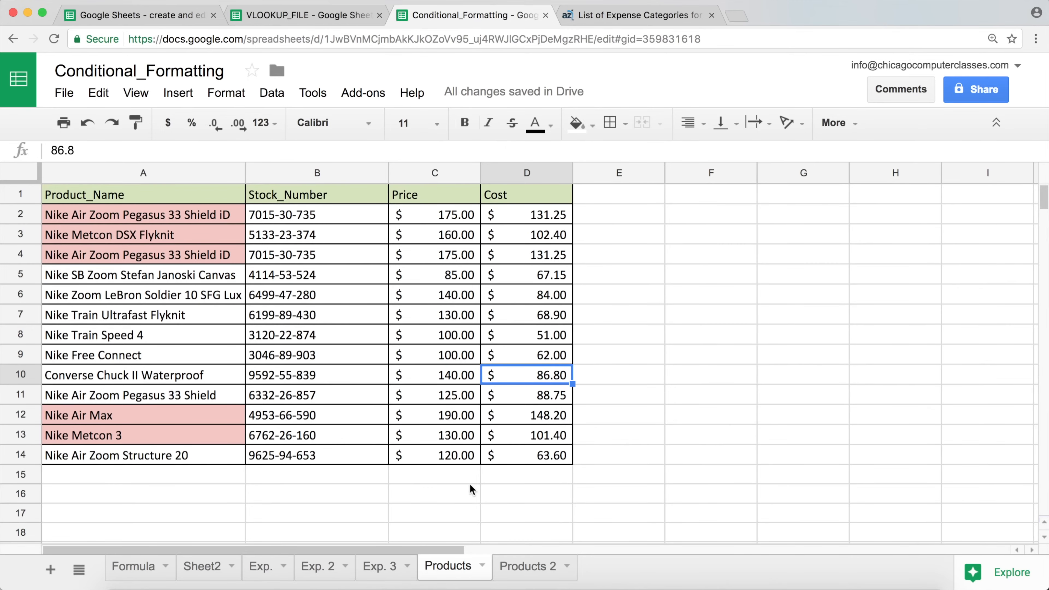
Open the Exp. sheet and examine the expense categories with their projected and actual amounts in rows 2 to 9
{"action": "left_click", "coordinate": [259, 570]}
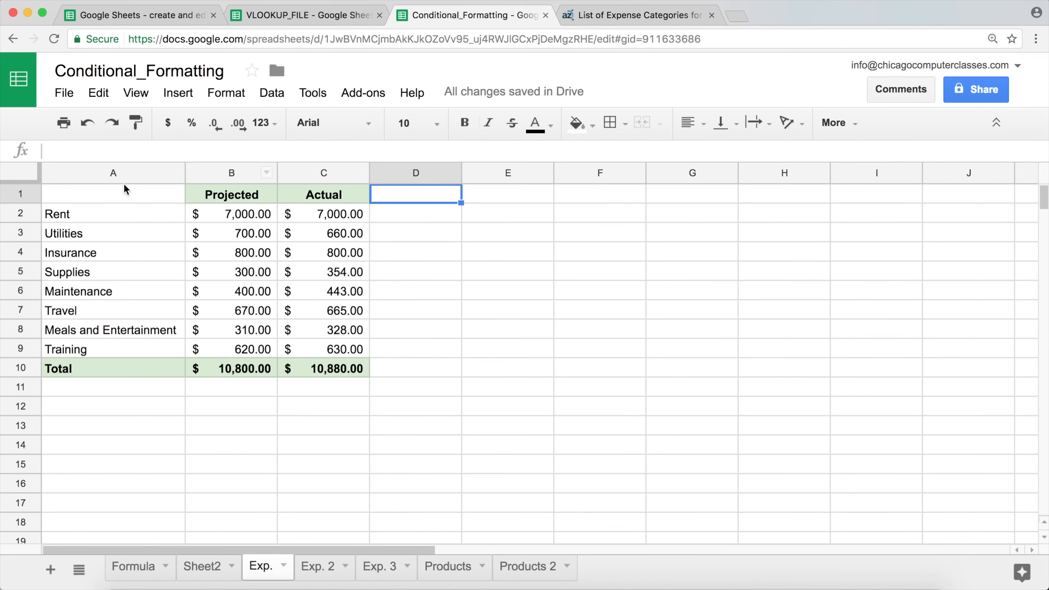
{"action": "left_click", "coordinate": [114, 195]}
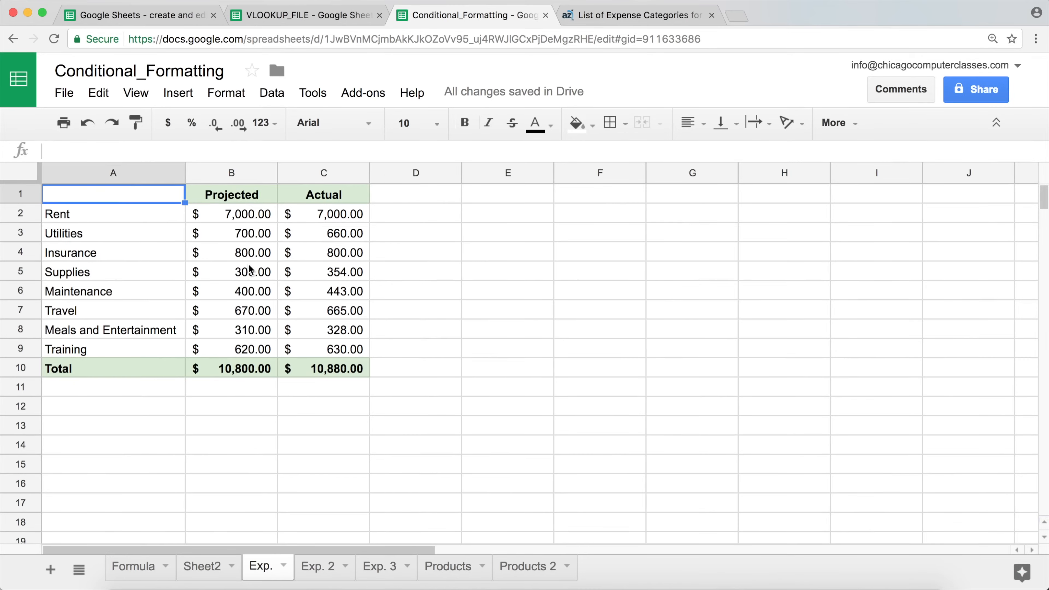
{"action": "left_click_drag", "start_coordinate": [78, 217], "coordinate": [77, 350]}
{"action": "left_click_drag", "start_coordinate": [231, 215], "coordinate": [235, 355]}
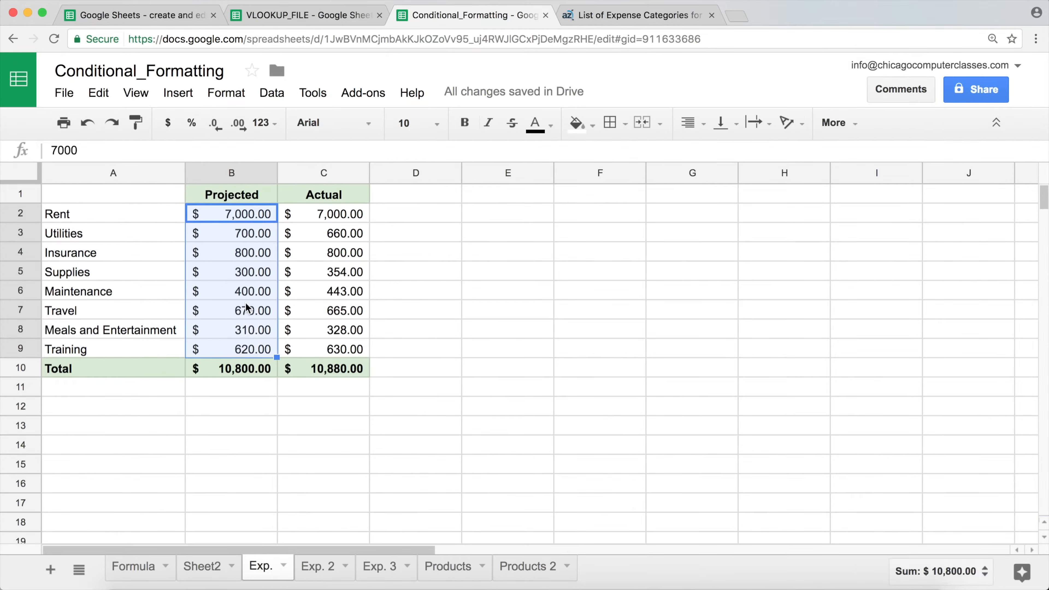
{"action": "left_click", "coordinate": [326, 214]}
{"action": "left_click_drag", "start_coordinate": [326, 214], "coordinate": [338, 354]}
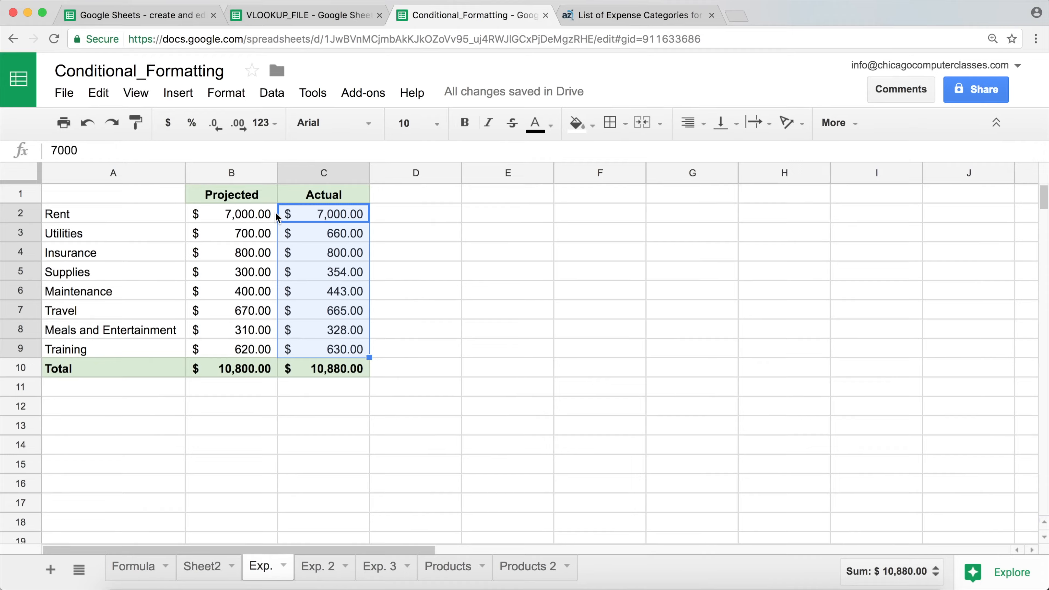
{"action": "left_click", "coordinate": [341, 218]}
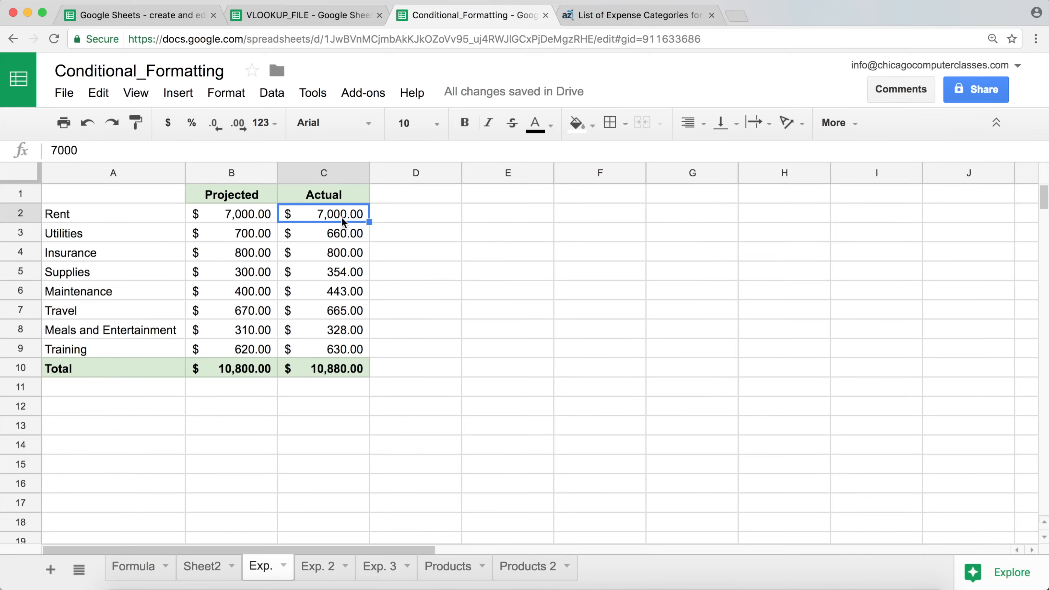
{"action": "left_click", "coordinate": [249, 215]}
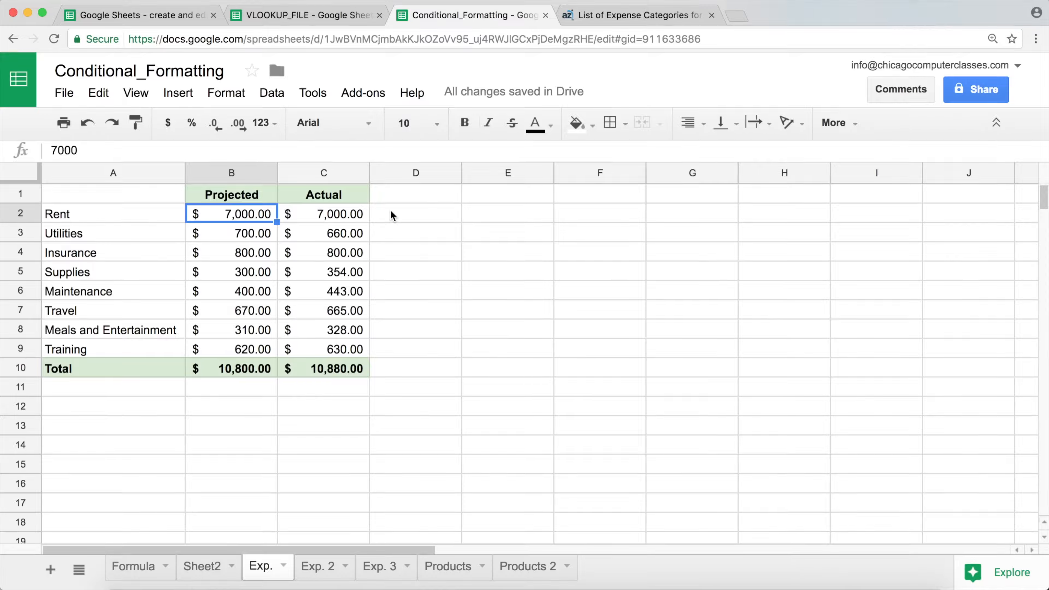
Enter the formula =C2>B2 in cell D2 and fill it down through D10
{"action": "left_click", "coordinate": [399, 217]}
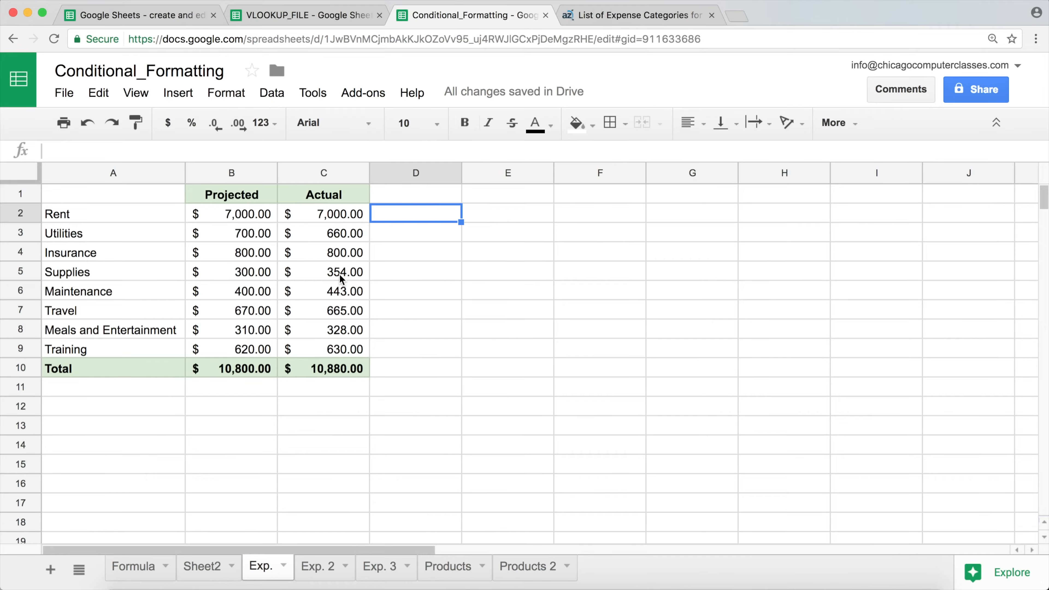
{"action": "type", "text": "="}
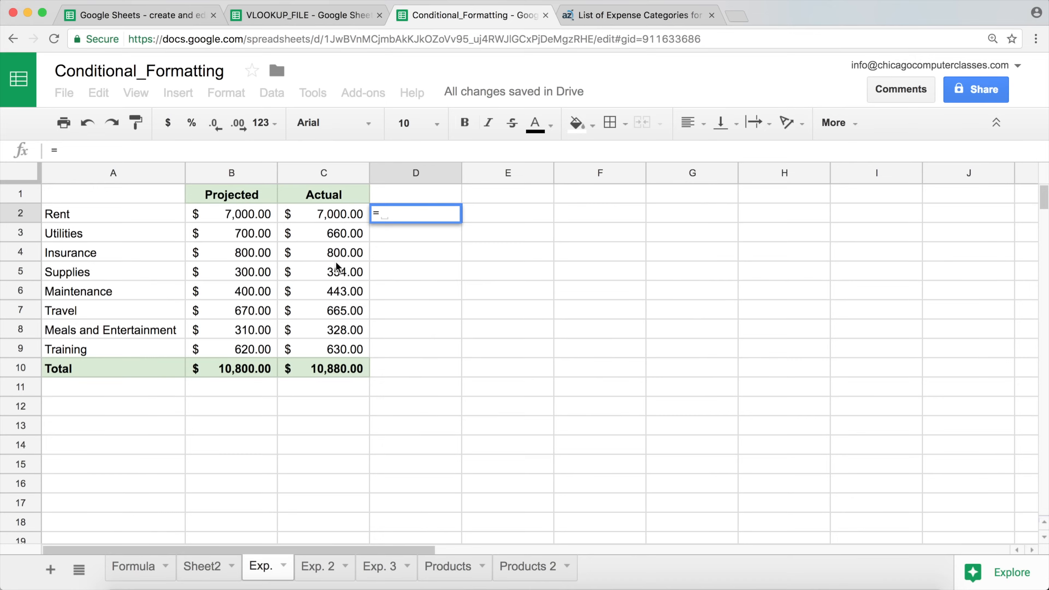
{"action": "left_click", "coordinate": [337, 216]}
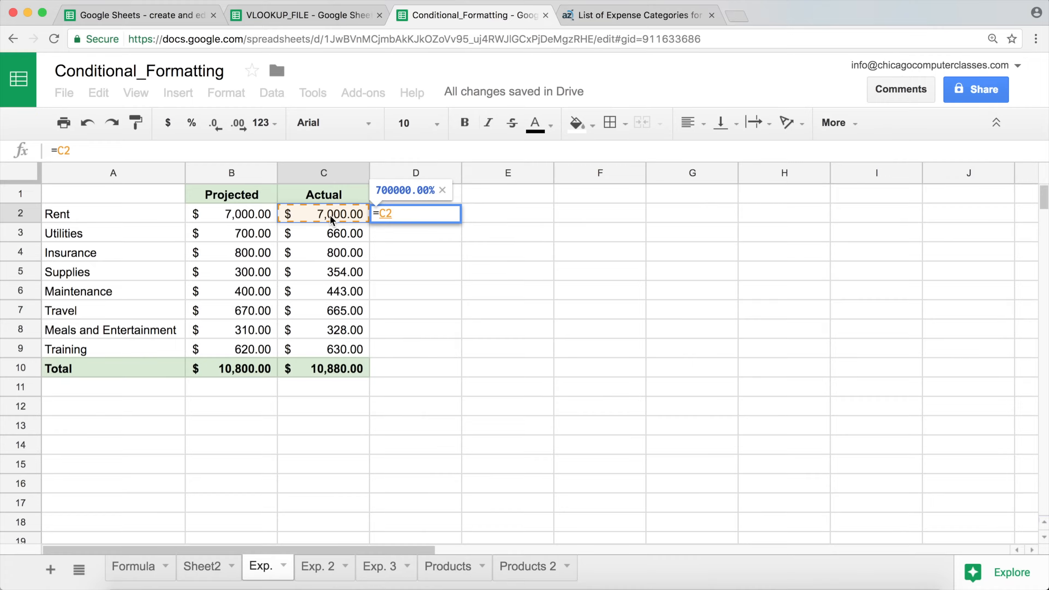
{"action": "type", "text": ">"}
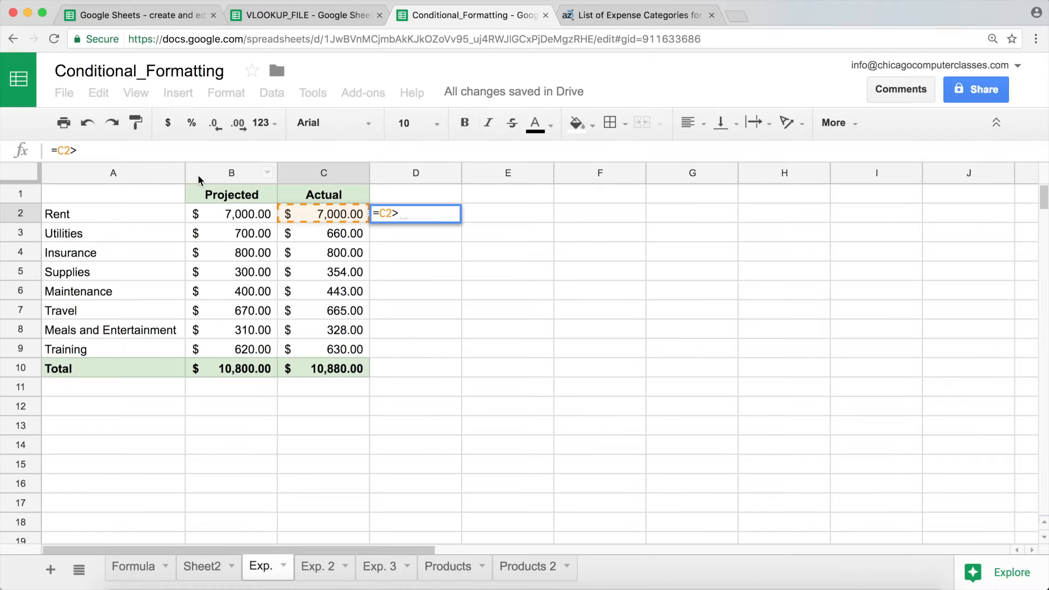
{"action": "left_click", "coordinate": [232, 217]}
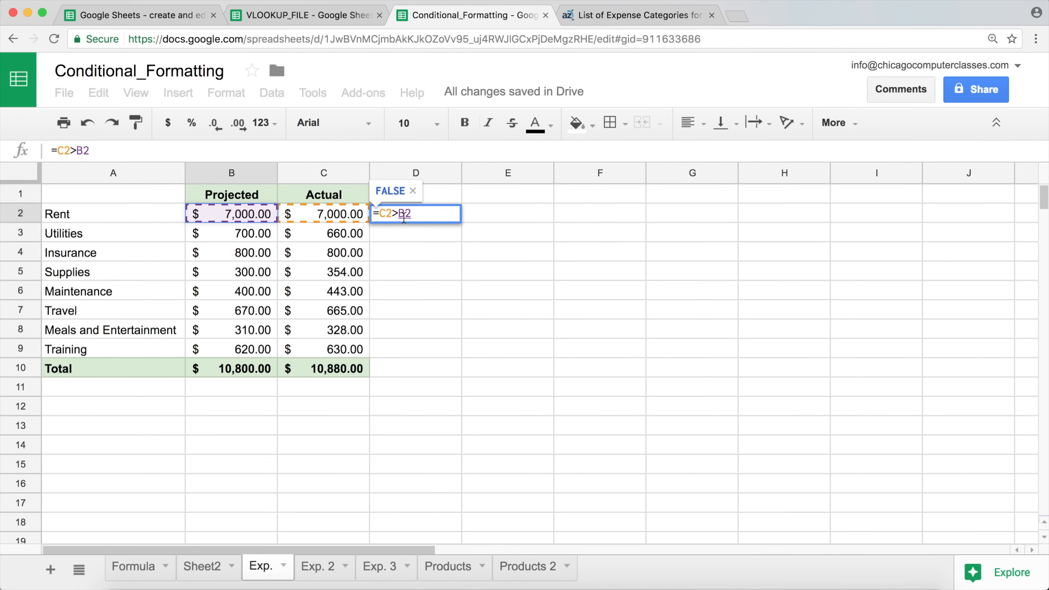
{"action": "key", "text": "Return"}
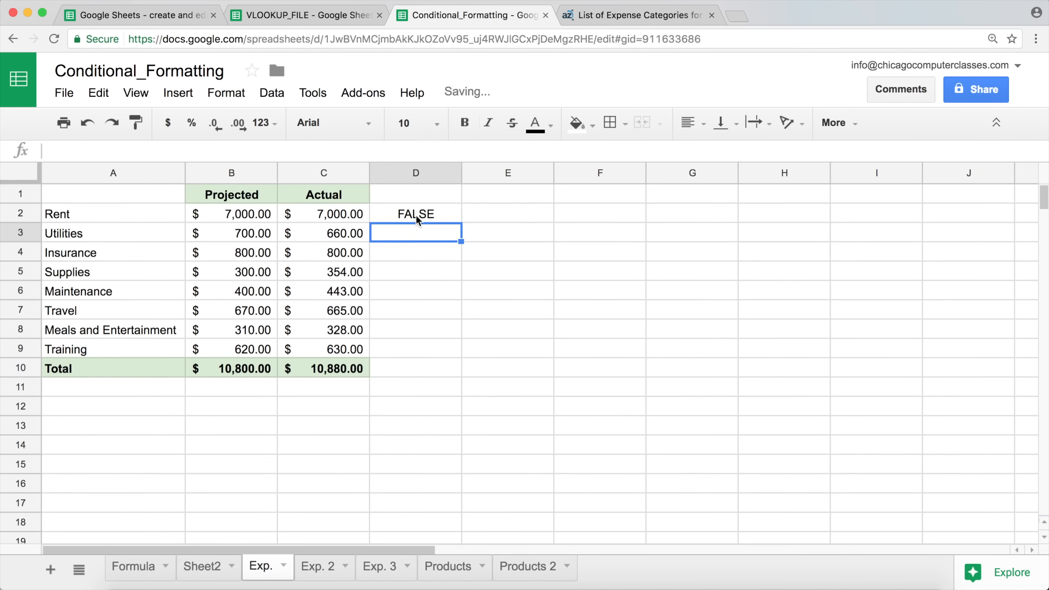
{"action": "left_click", "coordinate": [415, 214]}
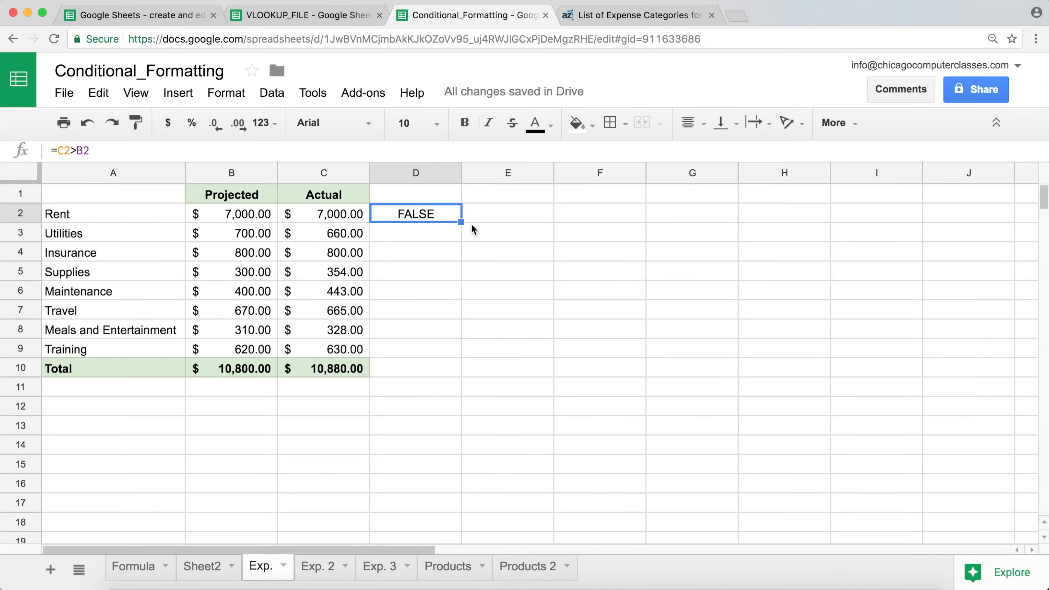
{"action": "double_click", "coordinate": [460, 223]}
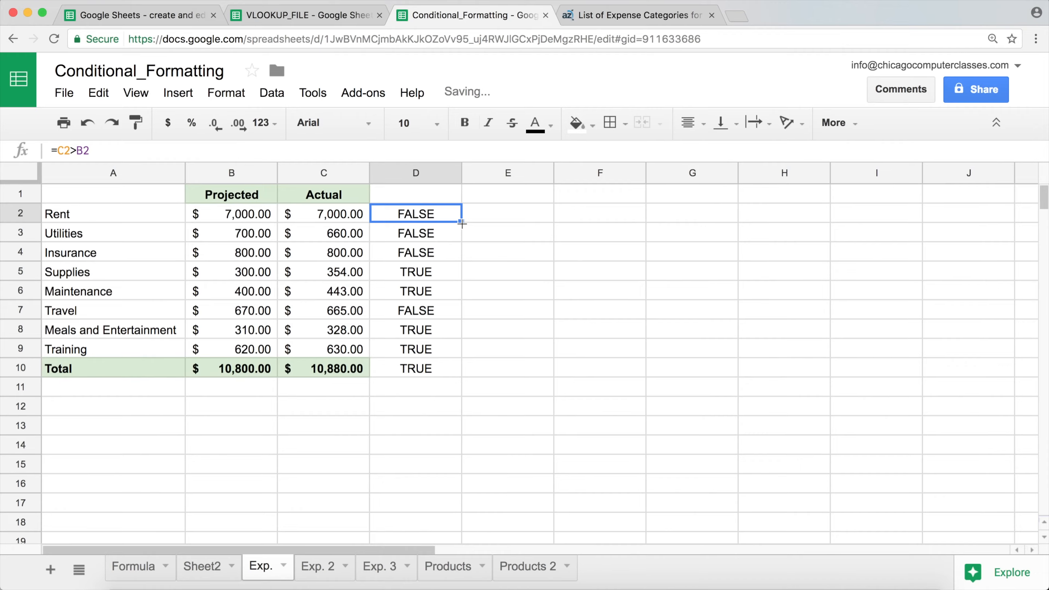
Check the filled comparison formulas in cells D3, D4 and D5
{"action": "left_click", "coordinate": [417, 235]}
{"action": "left_click", "coordinate": [419, 254]}
{"action": "left_click", "coordinate": [414, 272]}
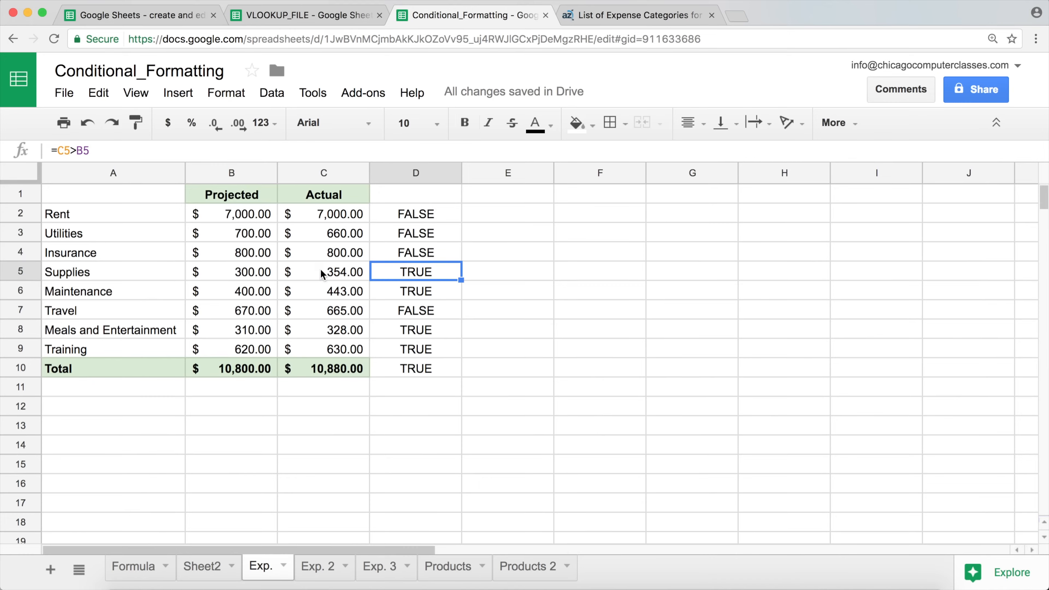
Compare the Supplies amounts in C5 and B5 and check the comparison formulas in D6 through D9
{"action": "left_click", "coordinate": [353, 275]}
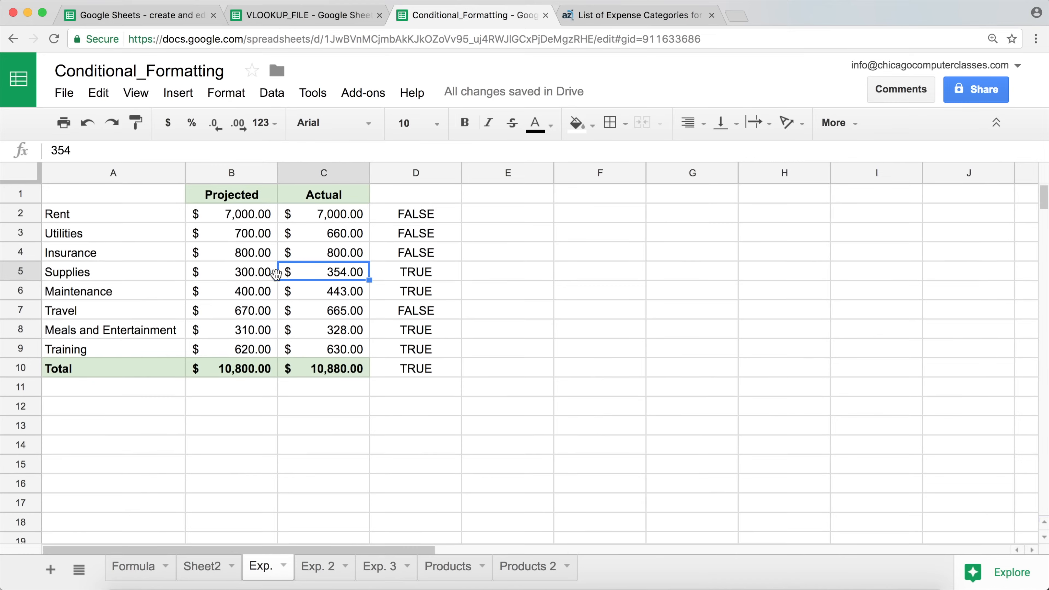
{"action": "left_click", "coordinate": [227, 276]}
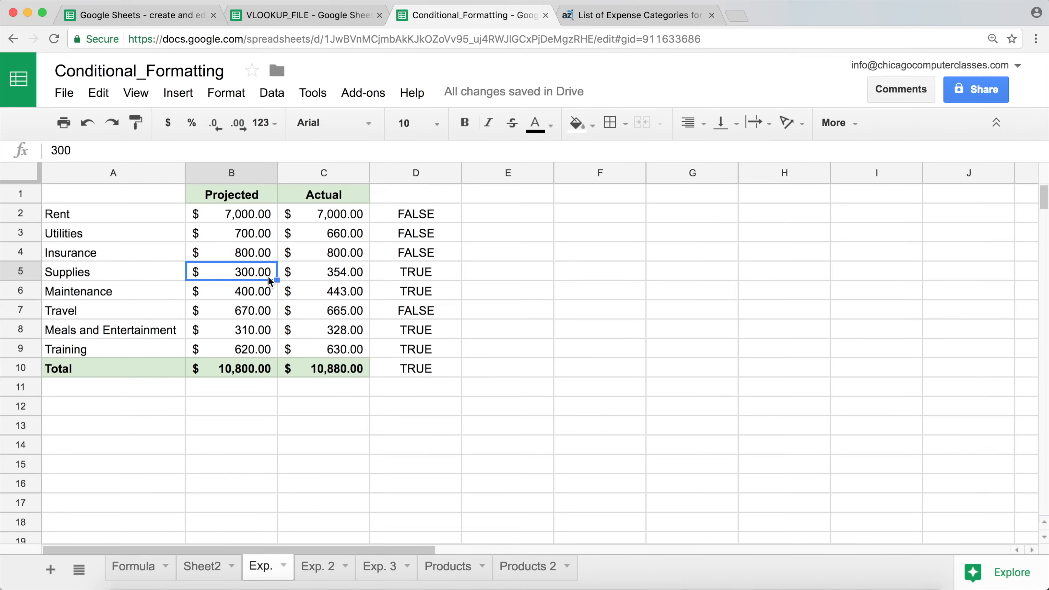
{"action": "left_click", "coordinate": [411, 293]}
{"action": "left_click", "coordinate": [413, 312]}
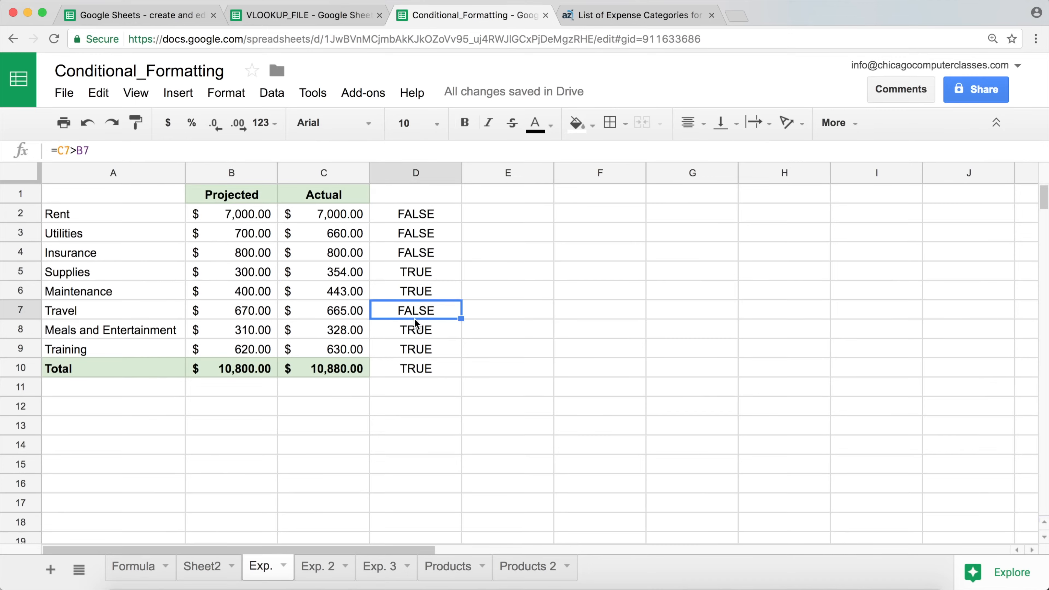
{"action": "left_click", "coordinate": [416, 337]}
{"action": "left_click", "coordinate": [417, 351]}
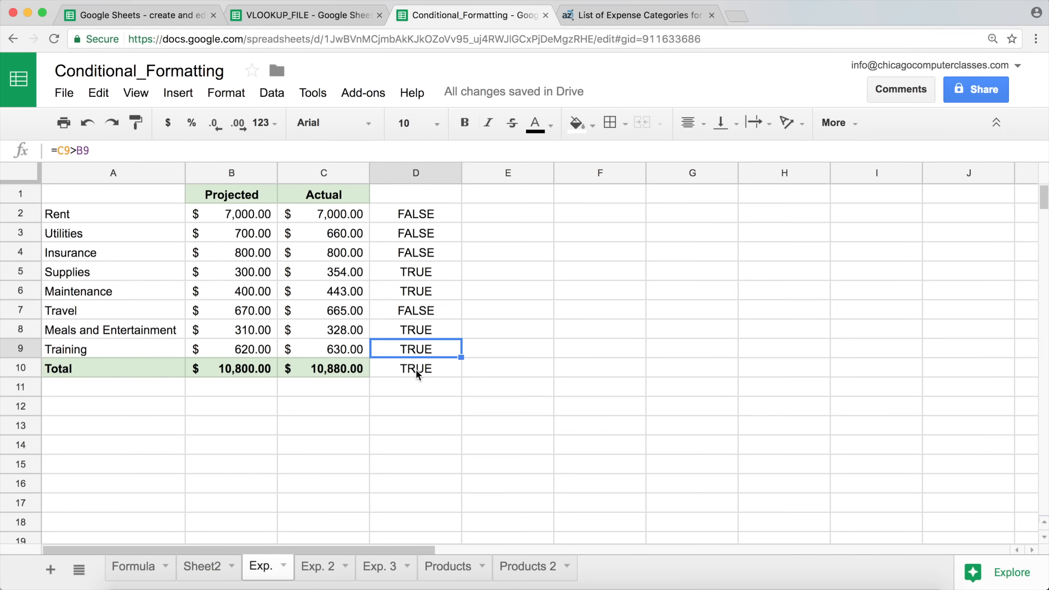
Clear the comparison formula in cell D10 of the Total row
{"action": "left_click", "coordinate": [417, 375]}
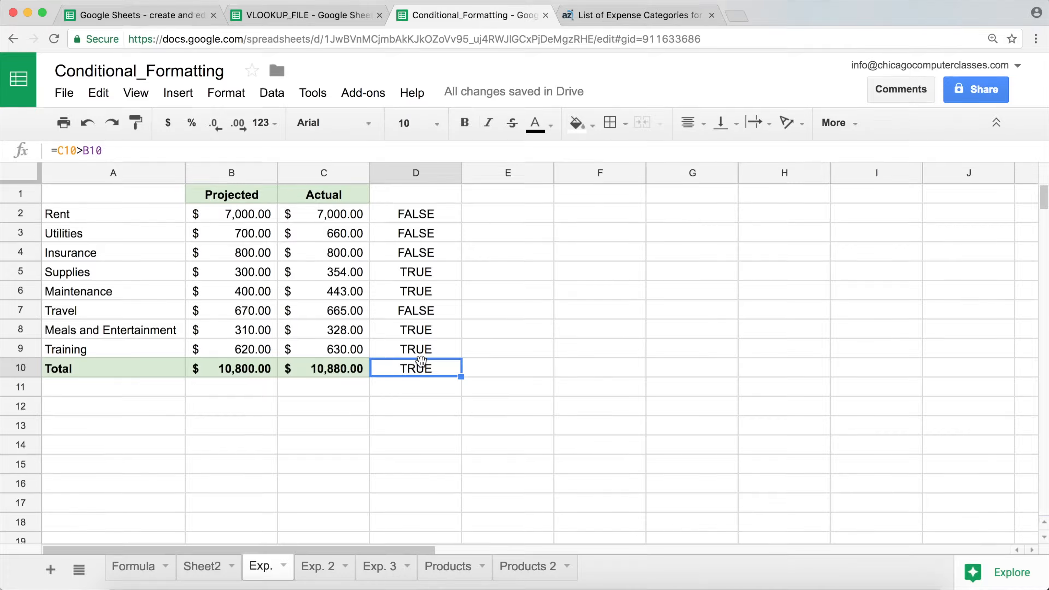
{"action": "key", "text": "Delete"}
{"action": "left_click", "coordinate": [420, 374]}
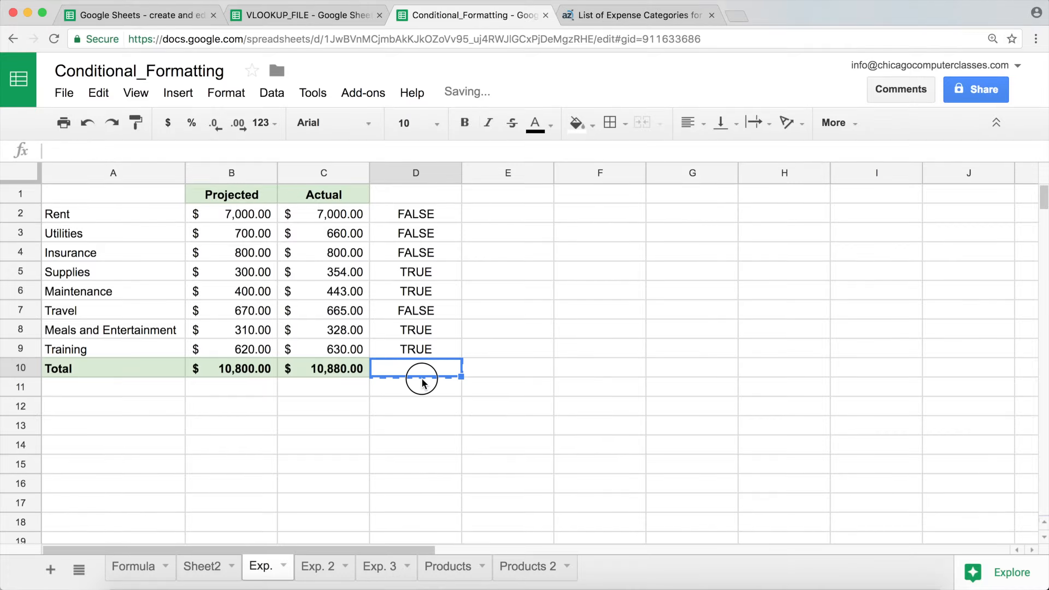
{"action": "left_click", "coordinate": [415, 349]}
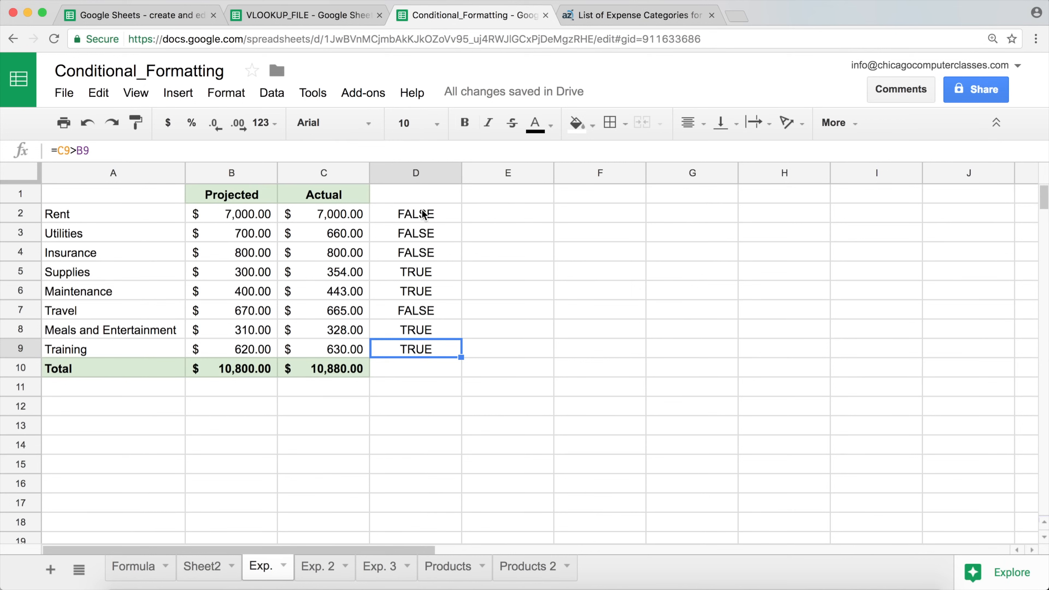
Examine the formula text in cell D2 and the actual amounts in C2:C9 that it evaluates
{"action": "left_click", "coordinate": [398, 219]}
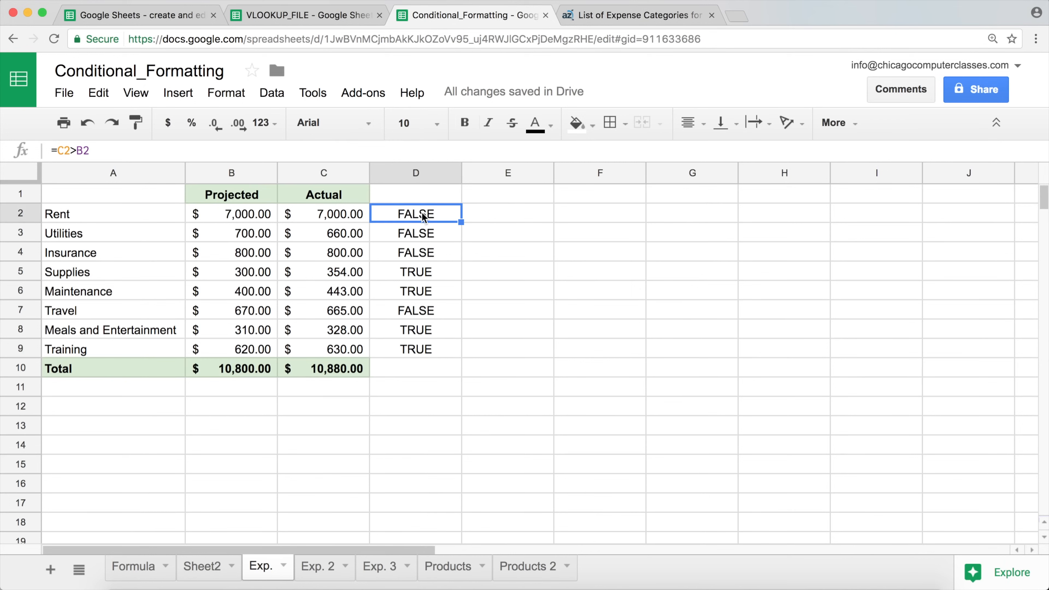
{"action": "double_click", "coordinate": [424, 217]}
{"action": "left_click_drag", "start_coordinate": [421, 213], "coordinate": [349, 216]}
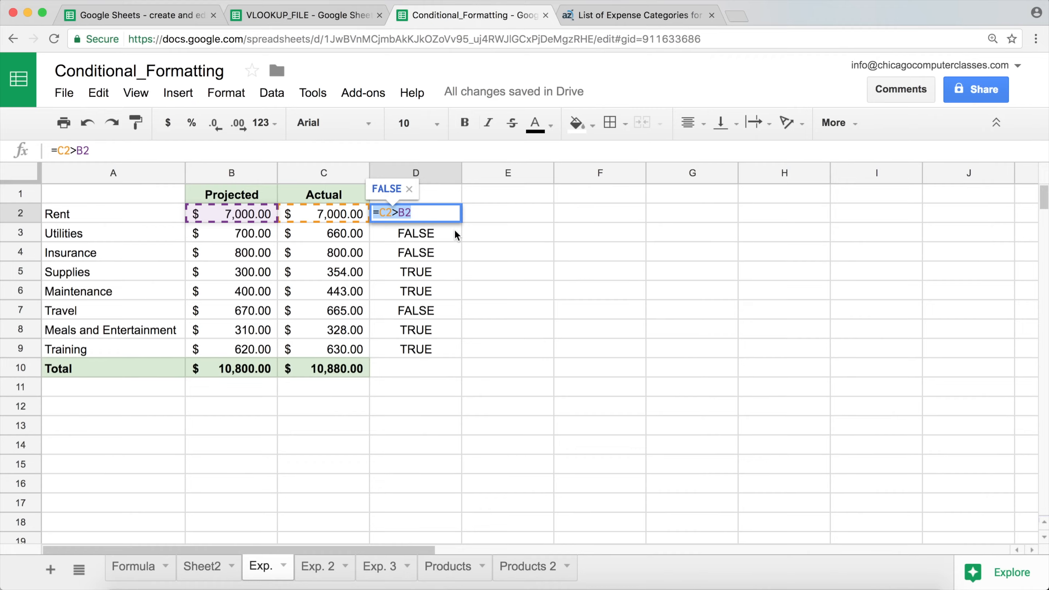
{"action": "key", "text": "Escape"}
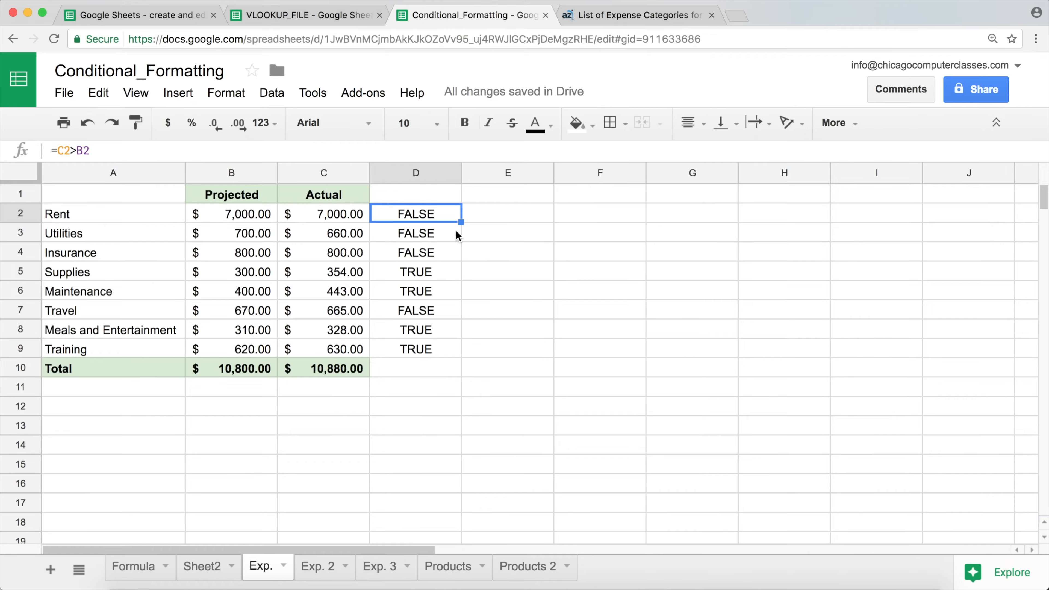
{"action": "left_click_drag", "start_coordinate": [334, 215], "coordinate": [358, 350]}
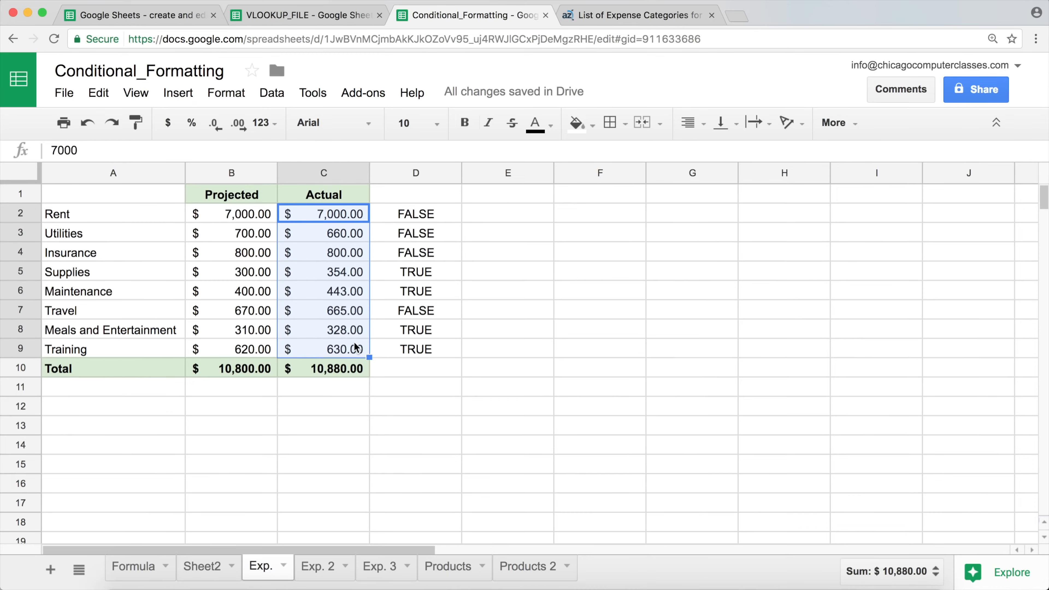
{"action": "left_click", "coordinate": [337, 253]}
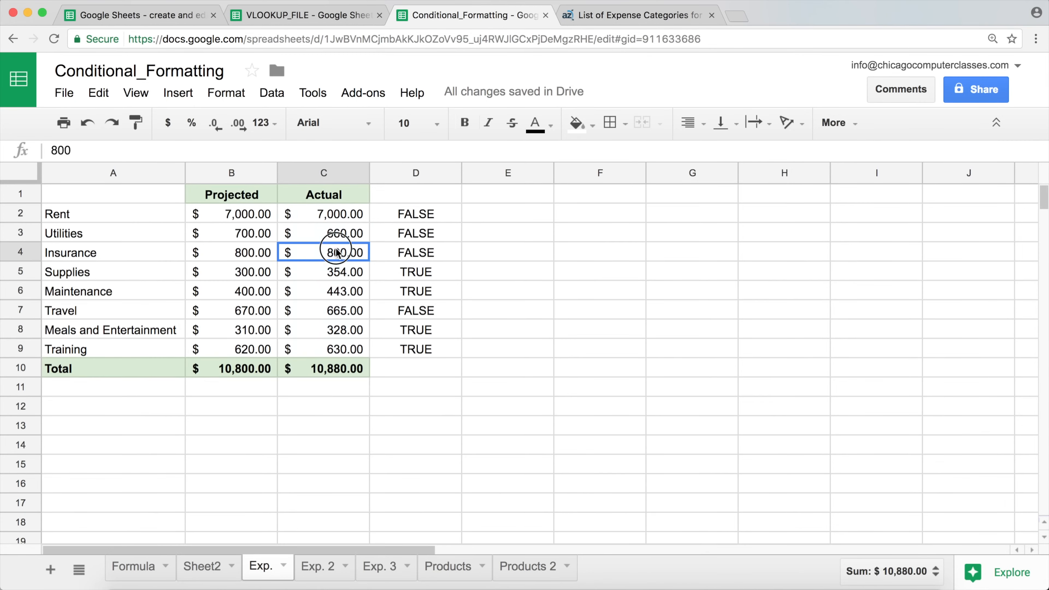
{"action": "left_click", "coordinate": [424, 214]}
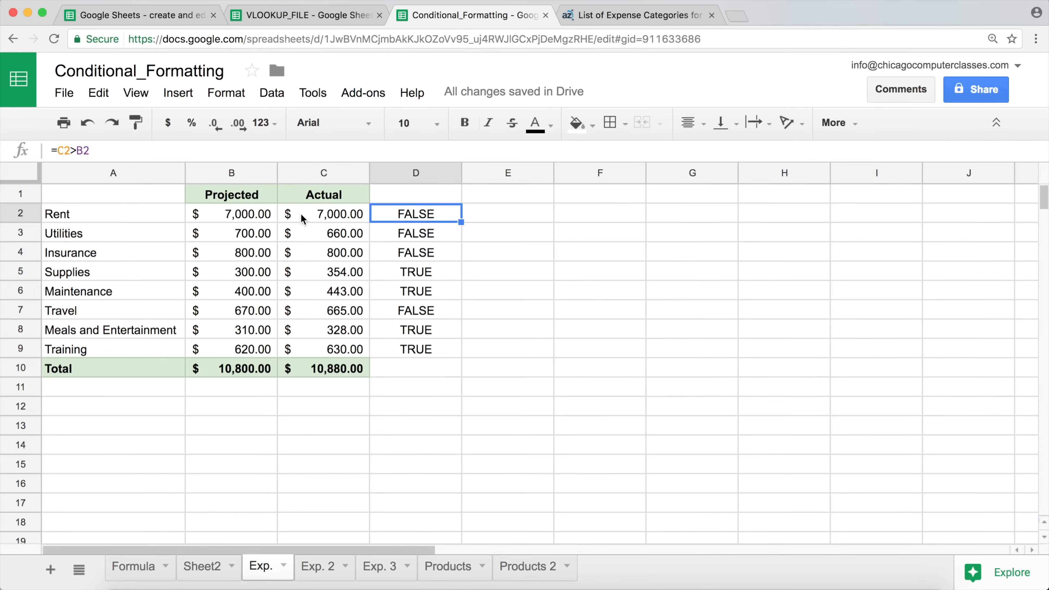
Create a conditional formatting rule on the actual amounts in C2:C9 using the custom formula =C2>B2
{"action": "left_click_drag", "start_coordinate": [312, 215], "coordinate": [327, 348]}
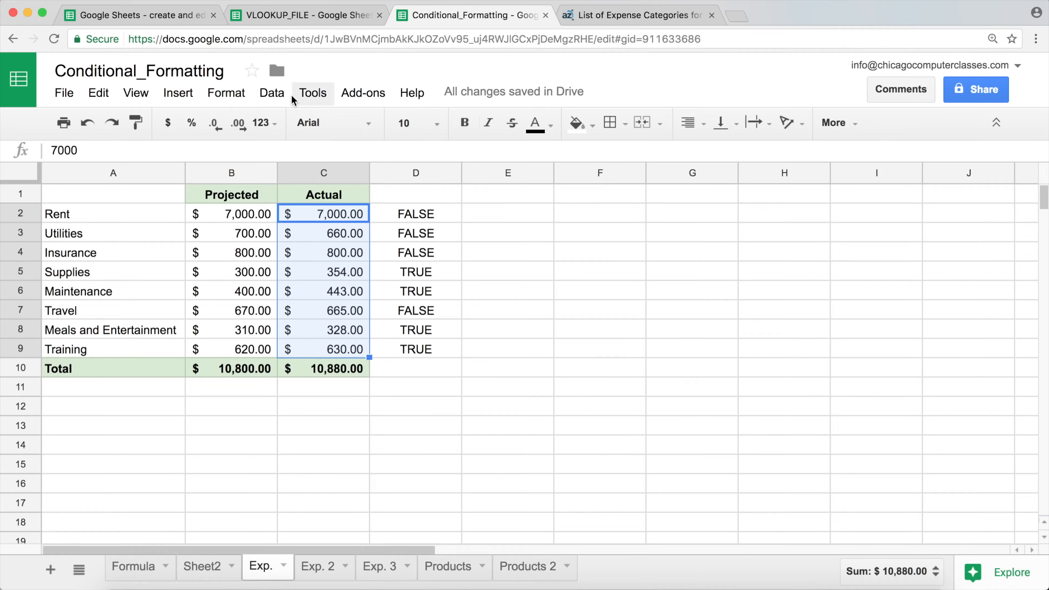
{"action": "left_click", "coordinate": [236, 96]}
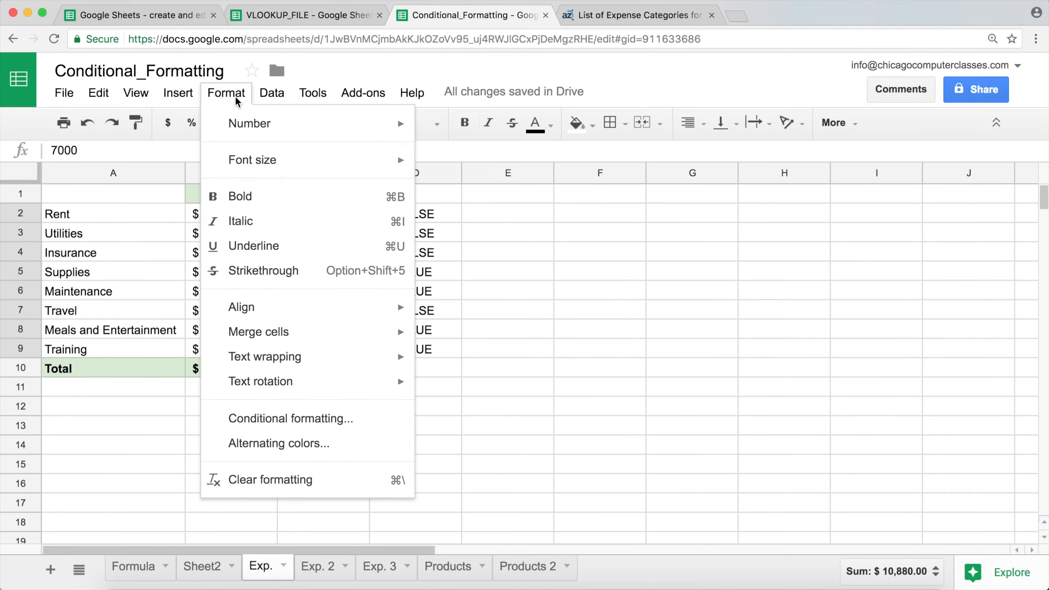
{"action": "left_click", "coordinate": [291, 418]}
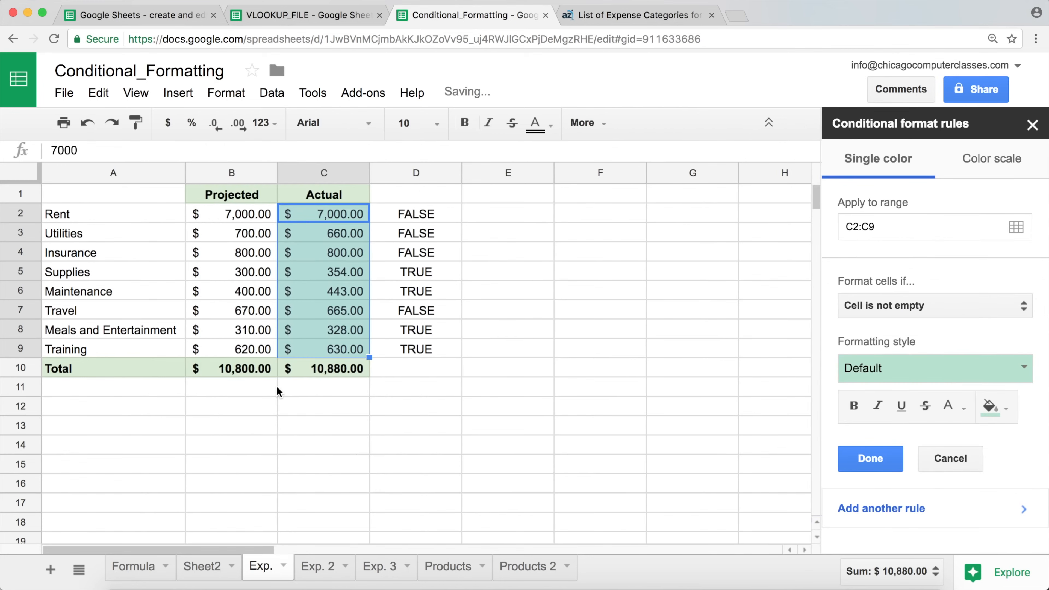
{"action": "left_click", "coordinate": [939, 307]}
{"action": "scroll", "coordinate": [1043, 319], "scroll_direction": "down", "scroll_amount": 5}
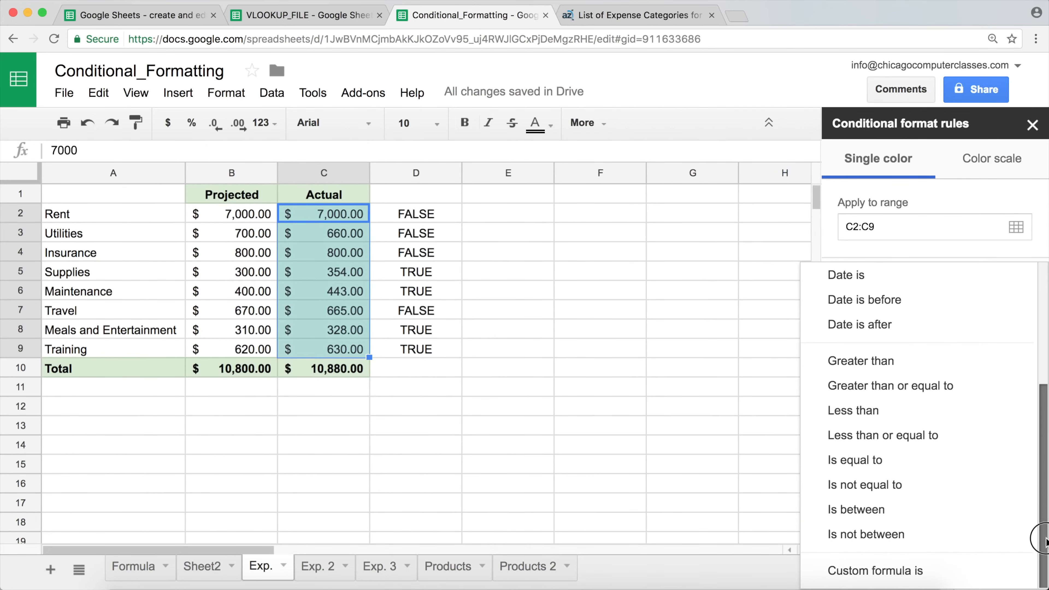
{"action": "left_click", "coordinate": [803, 572]}
{"action": "left_click", "coordinate": [900, 343]}
{"action": "type", "text": "=C2>B2"}
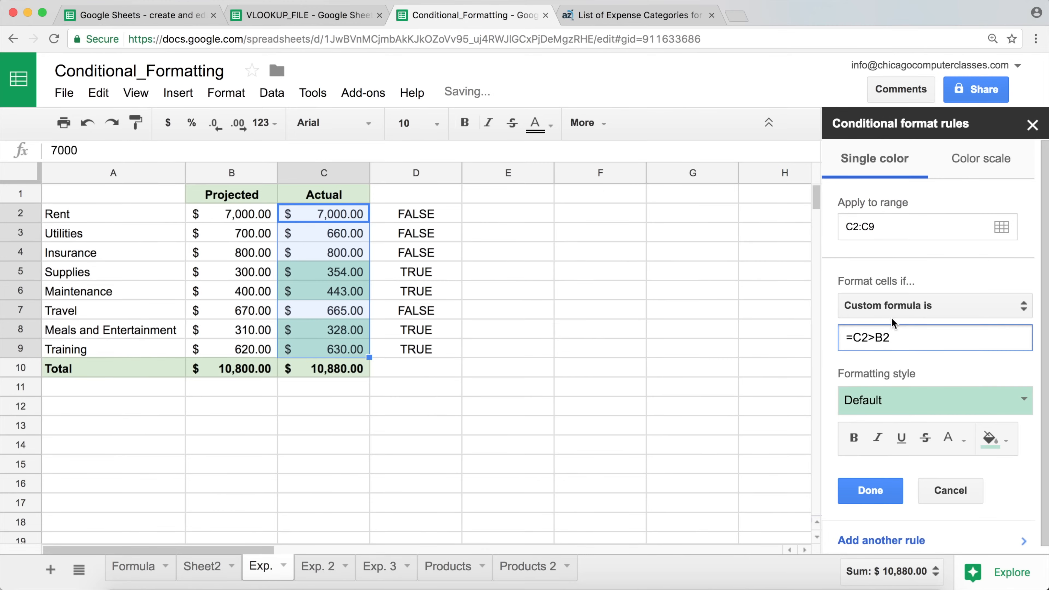
Give the C2:C9 rule a light red fill with dark red text and save it
{"action": "left_click", "coordinate": [917, 403]}
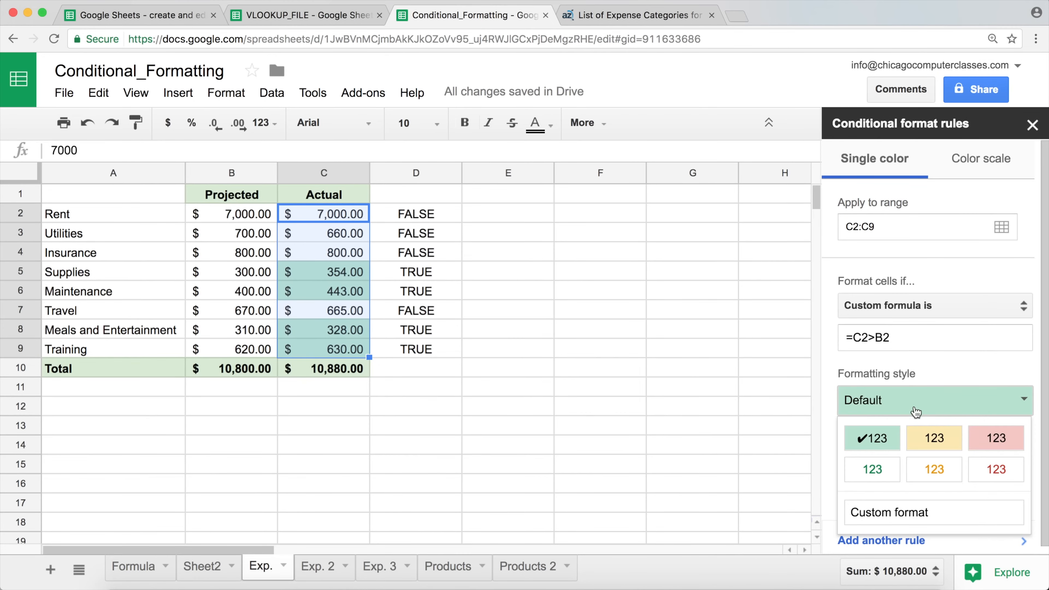
{"action": "left_click", "coordinate": [990, 448]}
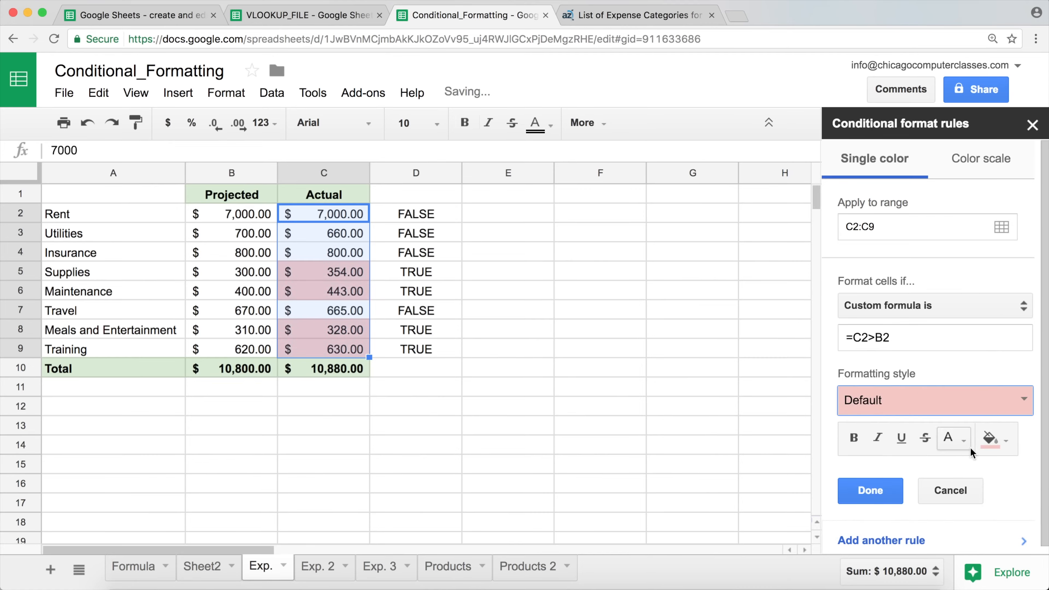
{"action": "left_click", "coordinate": [995, 440]}
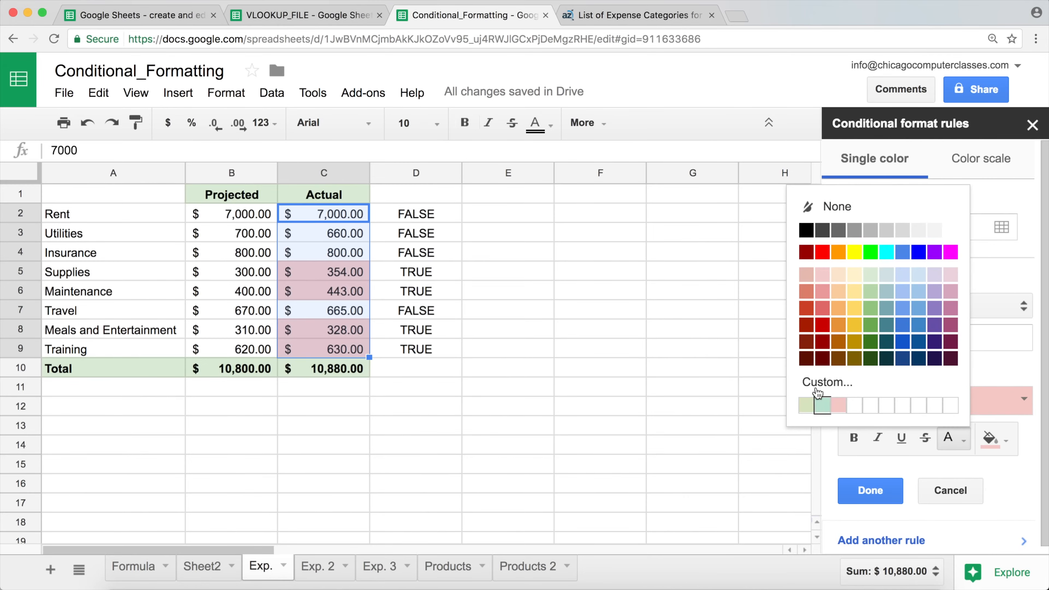
{"action": "left_click", "coordinate": [822, 323]}
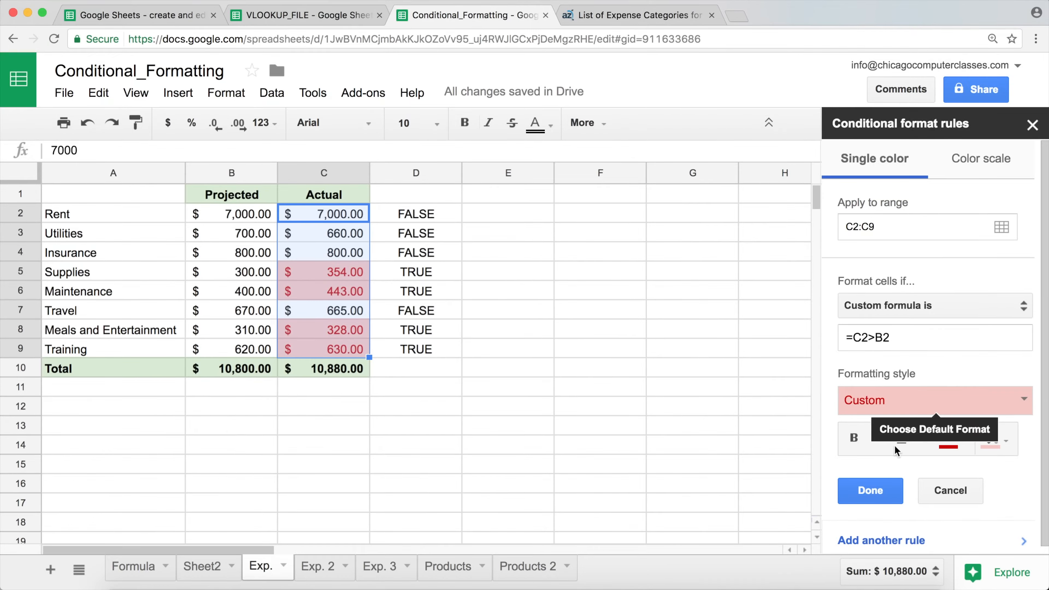
{"action": "left_click", "coordinate": [871, 492]}
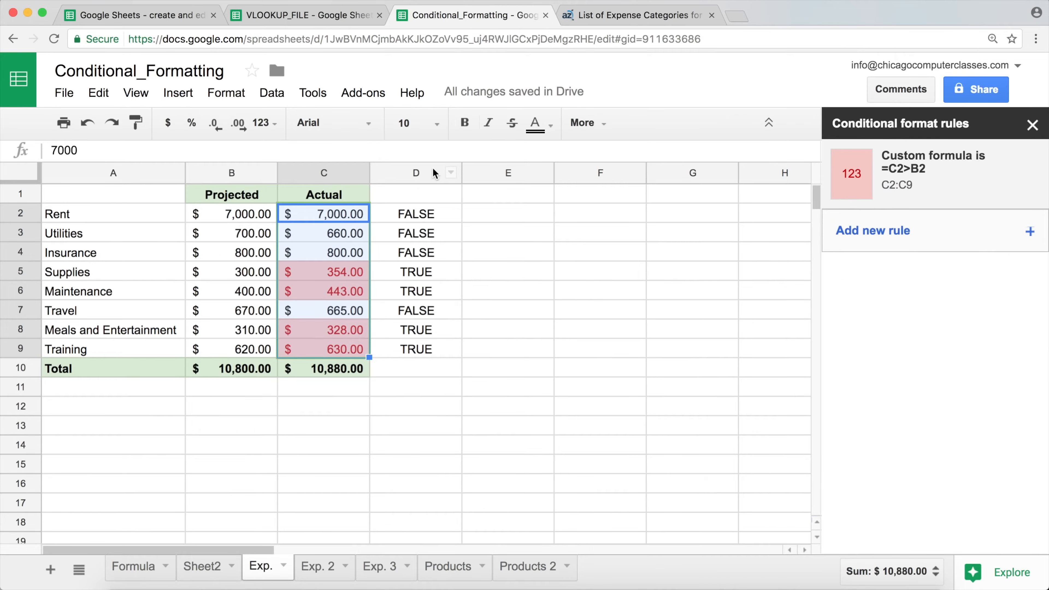
Delete helper column D with the comparison formulas and review the projected and actual amounts in B2:C9
{"action": "left_click", "coordinate": [432, 169]}
{"action": "right_click", "coordinate": [423, 169]}
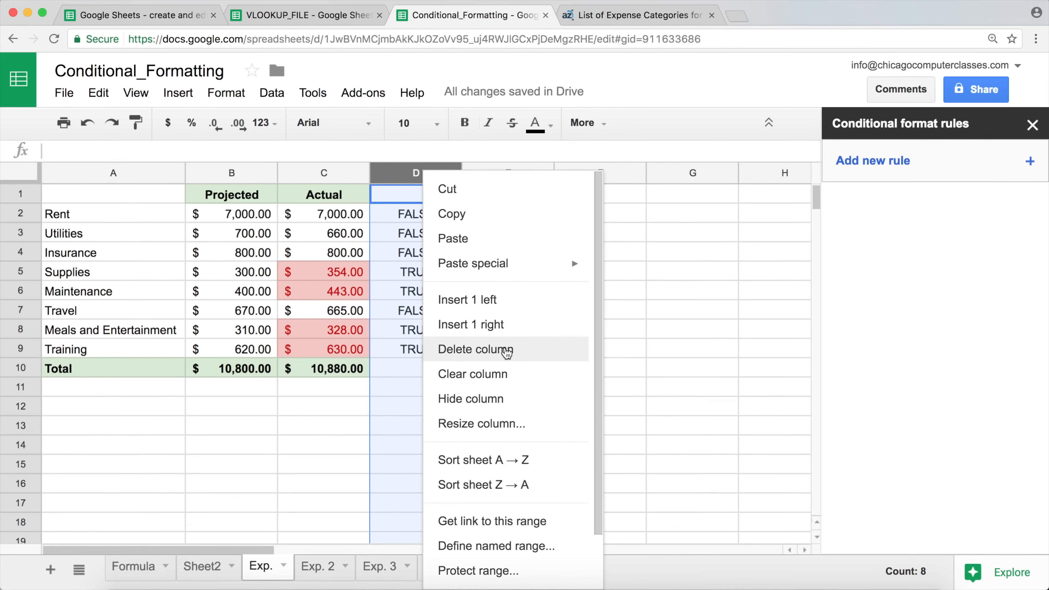
{"action": "left_click", "coordinate": [506, 350]}
{"action": "left_click", "coordinate": [411, 285]}
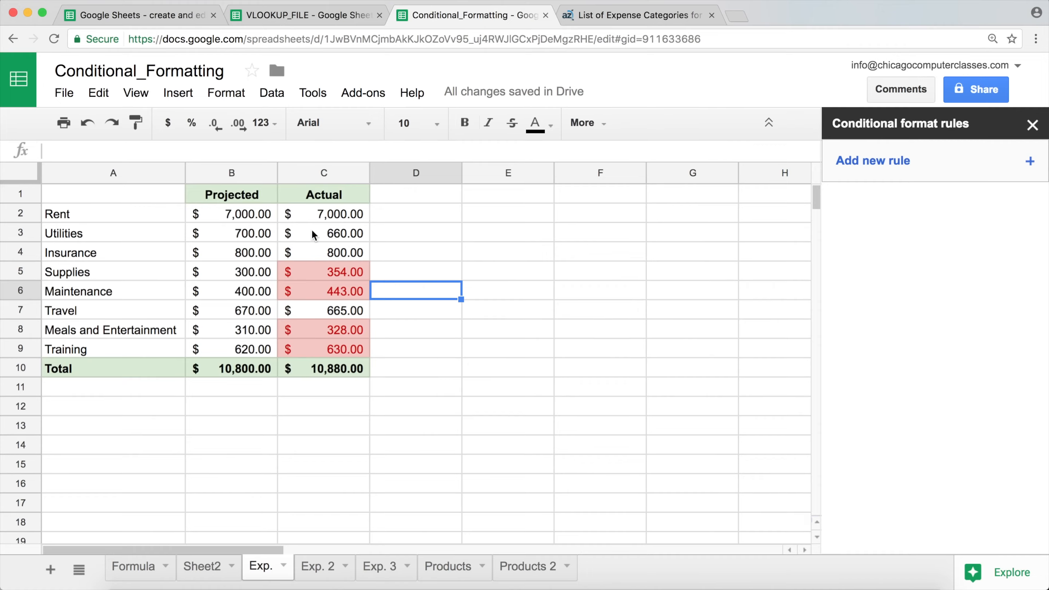
{"action": "left_click_drag", "start_coordinate": [265, 213], "coordinate": [336, 347]}
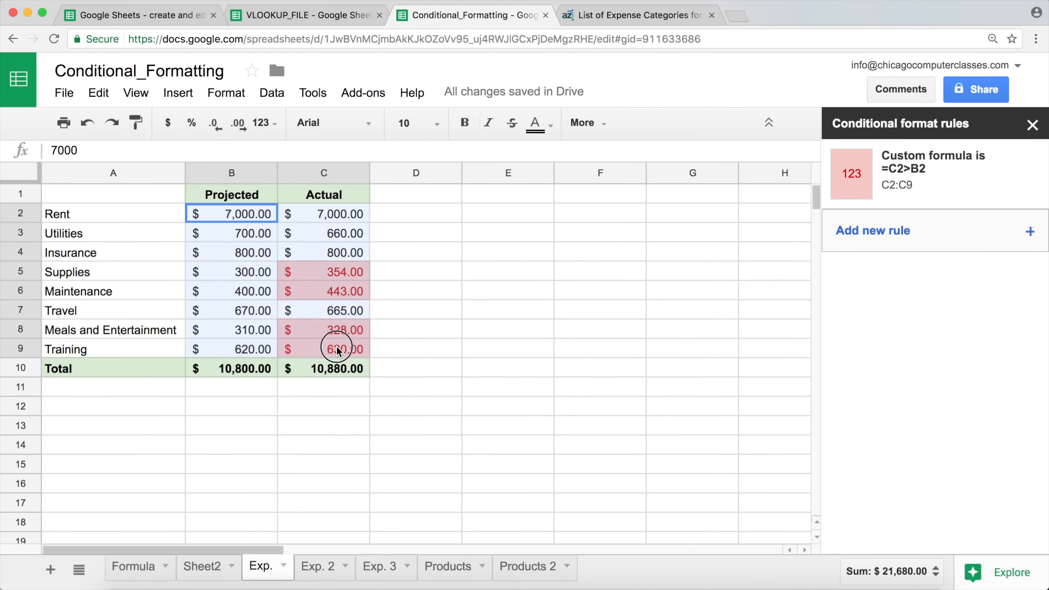
{"action": "left_click", "coordinate": [387, 240]}
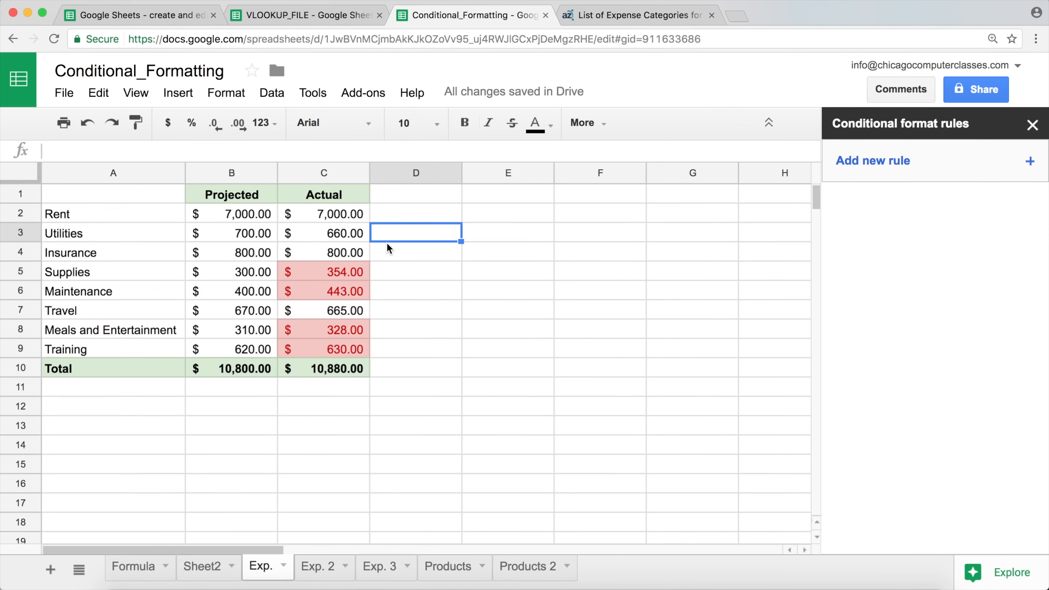
Create a conditional formatting rule on the expense names in A2:A9 using the custom formula =C2>B2
{"action": "left_click_drag", "start_coordinate": [88, 215], "coordinate": [50, 347]}
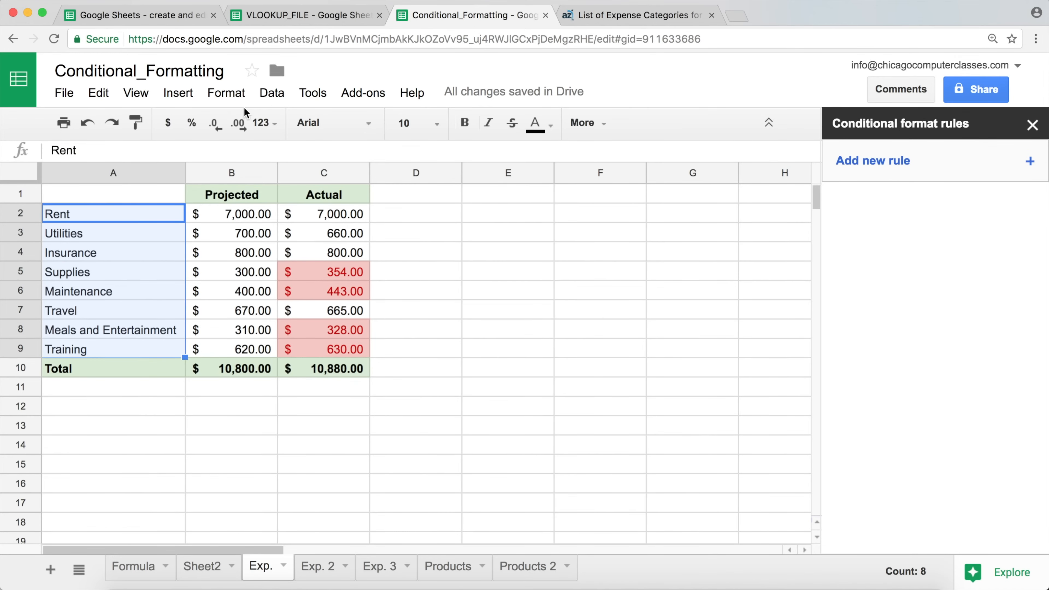
{"action": "left_click", "coordinate": [273, 98]}
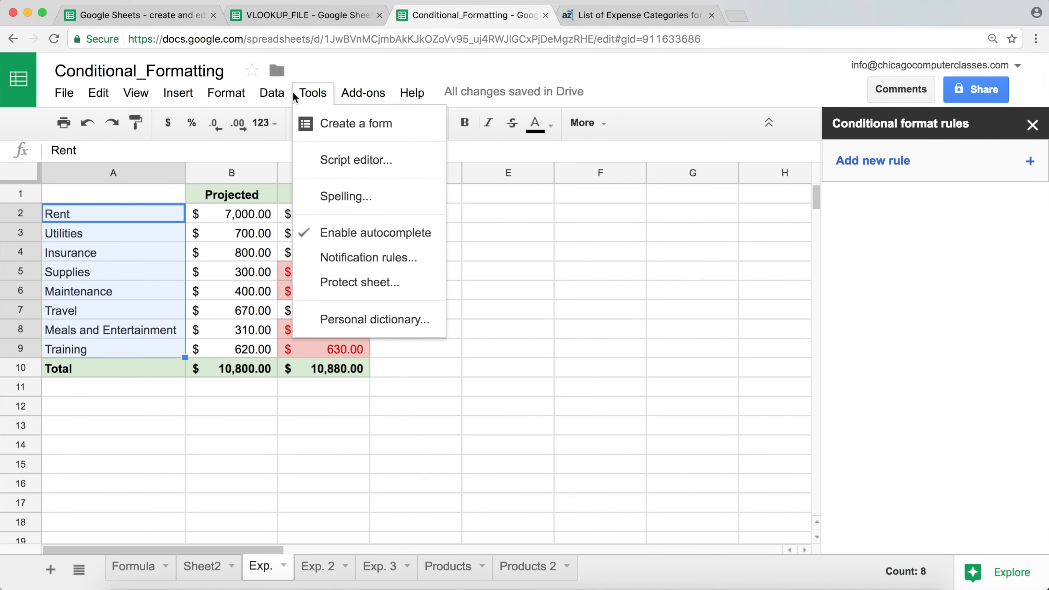
{"action": "mouse_move", "coordinate": [246, 96]}
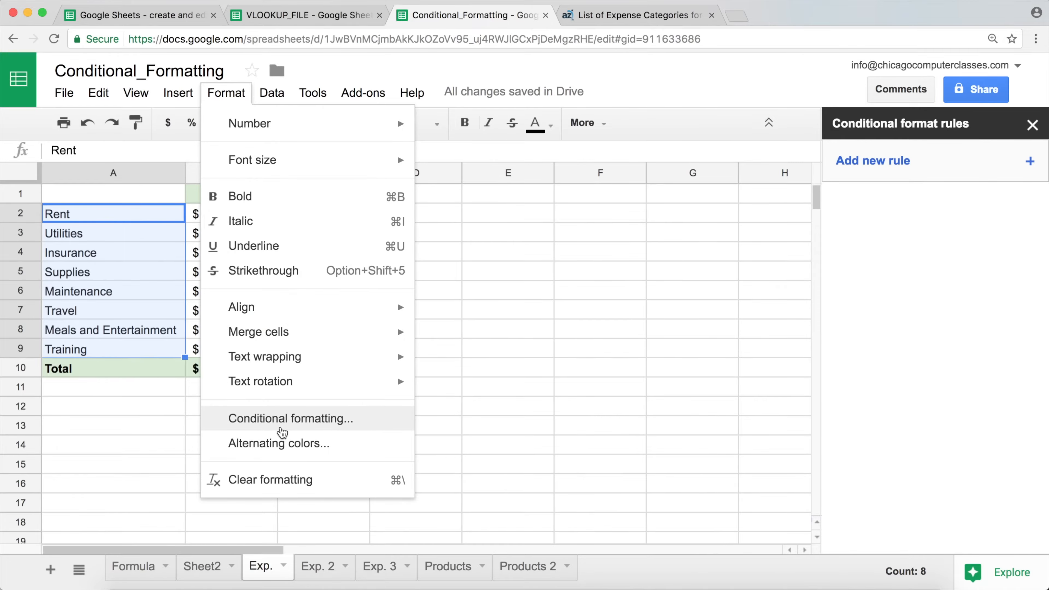
{"action": "left_click", "coordinate": [281, 423]}
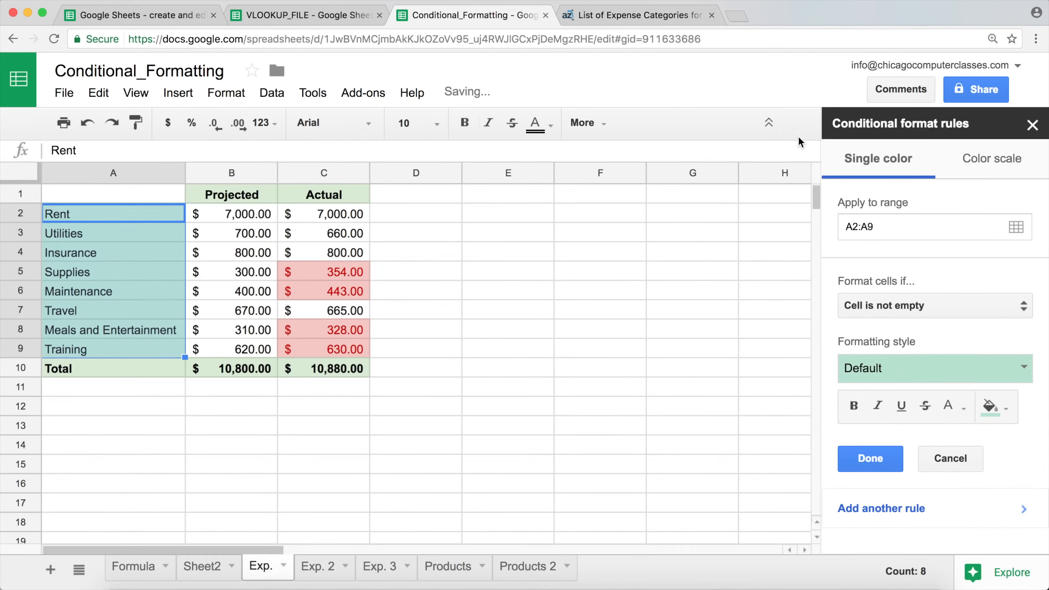
{"action": "left_click", "coordinate": [924, 307]}
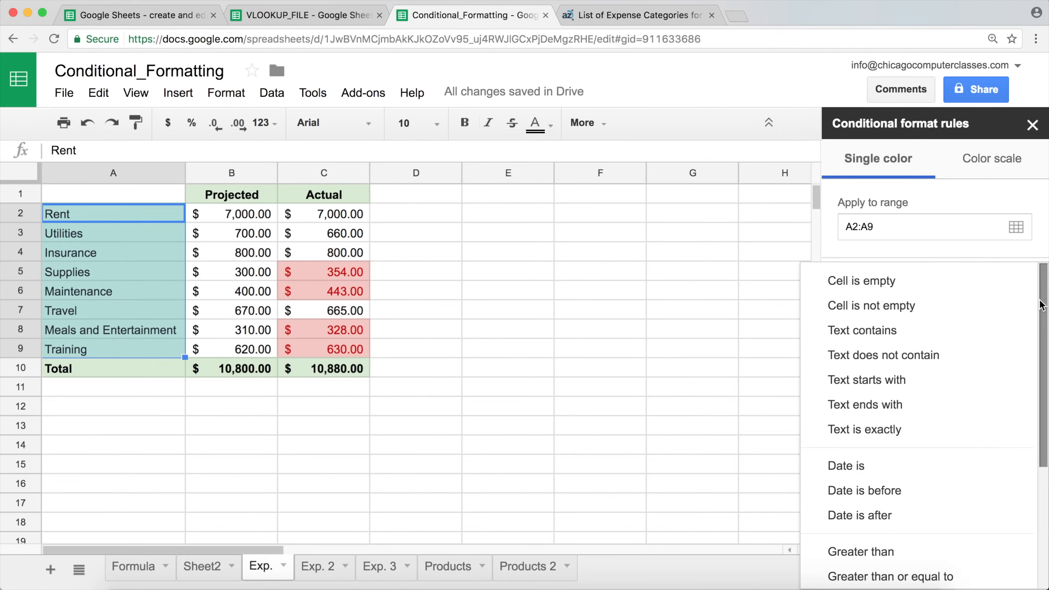
{"action": "scroll", "coordinate": [990, 413], "scroll_direction": "down", "scroll_amount": 5}
{"action": "left_click", "coordinate": [941, 572]}
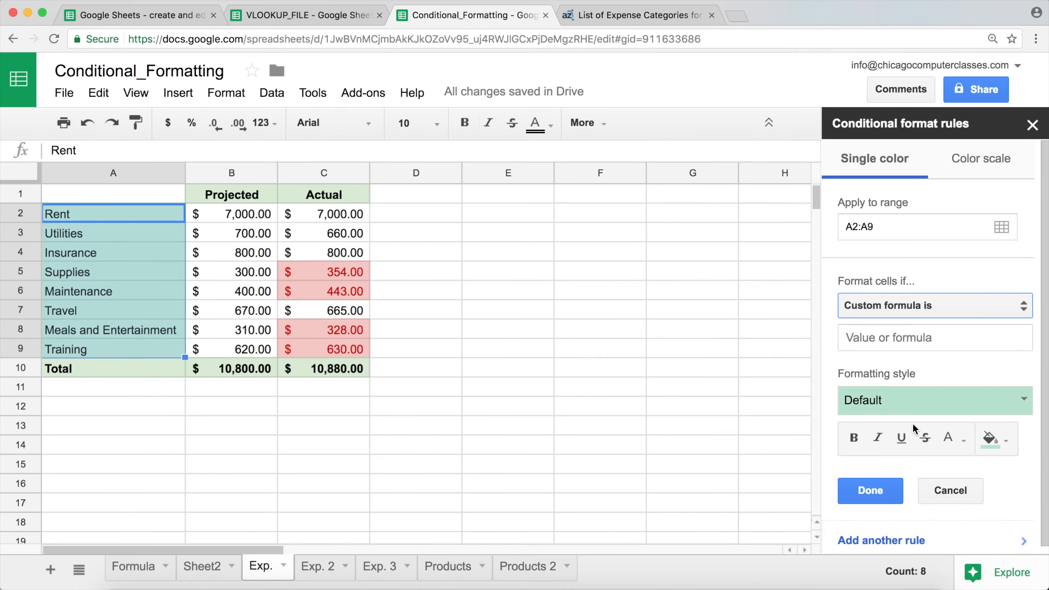
{"action": "left_click", "coordinate": [881, 340]}
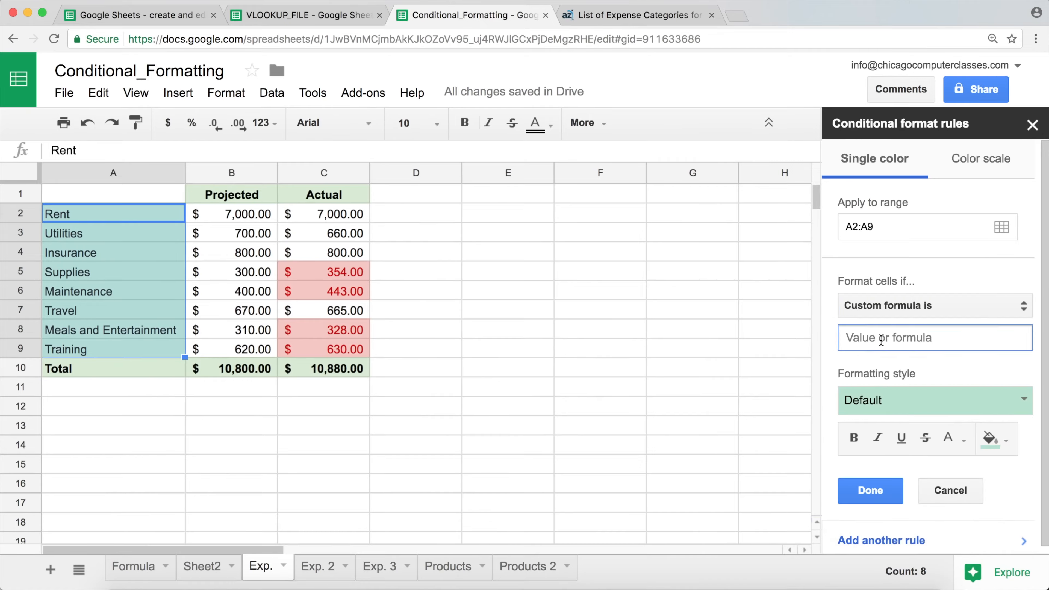
{"action": "type", "text": "=C2>B2"}
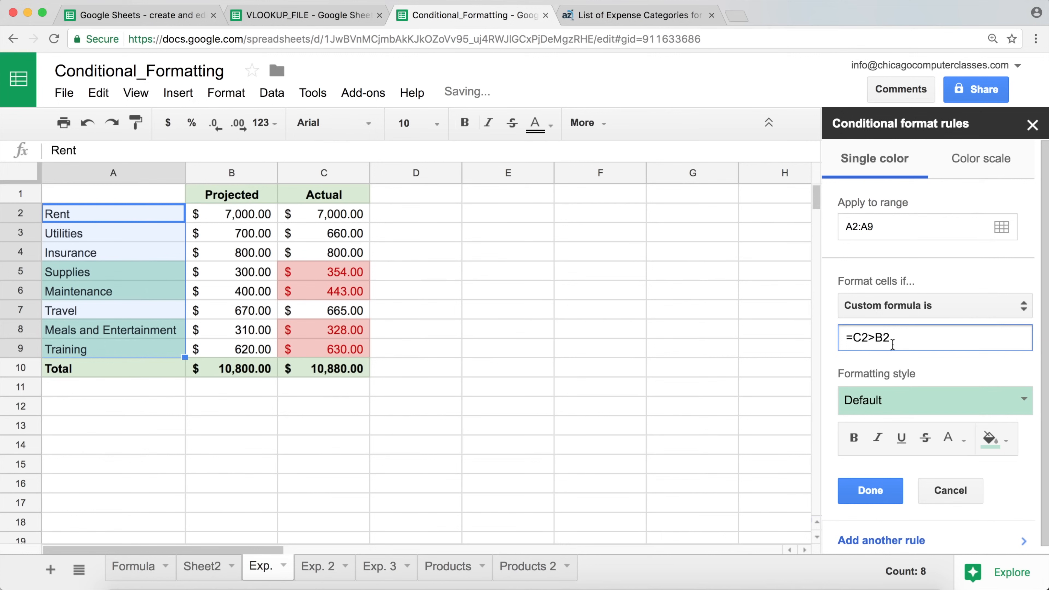
Give the A2:A9 rule a medium red custom fill, save it, and close the conditional formatting rules
{"action": "left_click", "coordinate": [900, 401]}
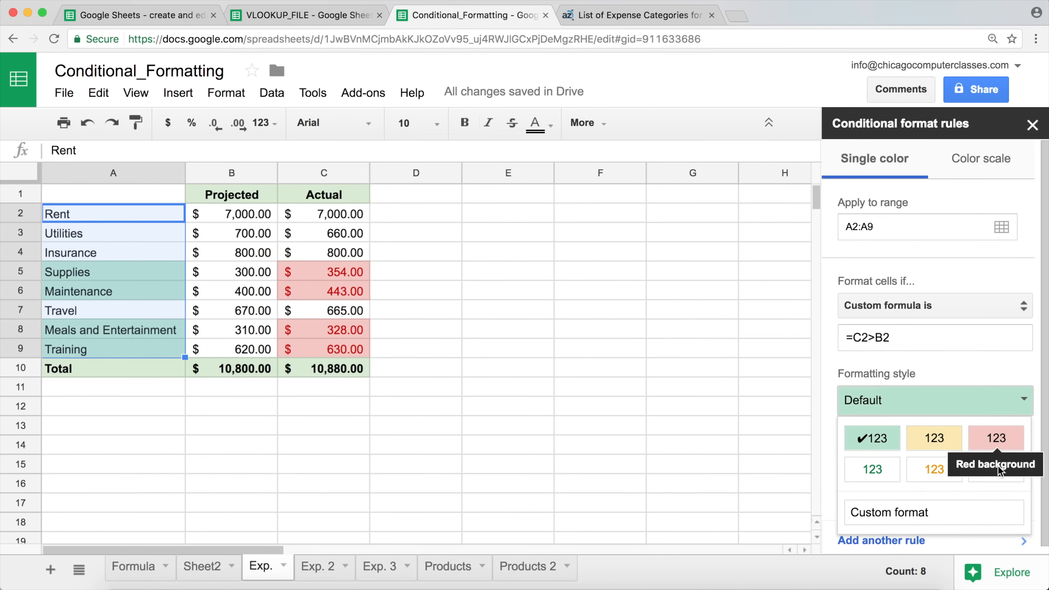
{"action": "left_click", "coordinate": [995, 438]}
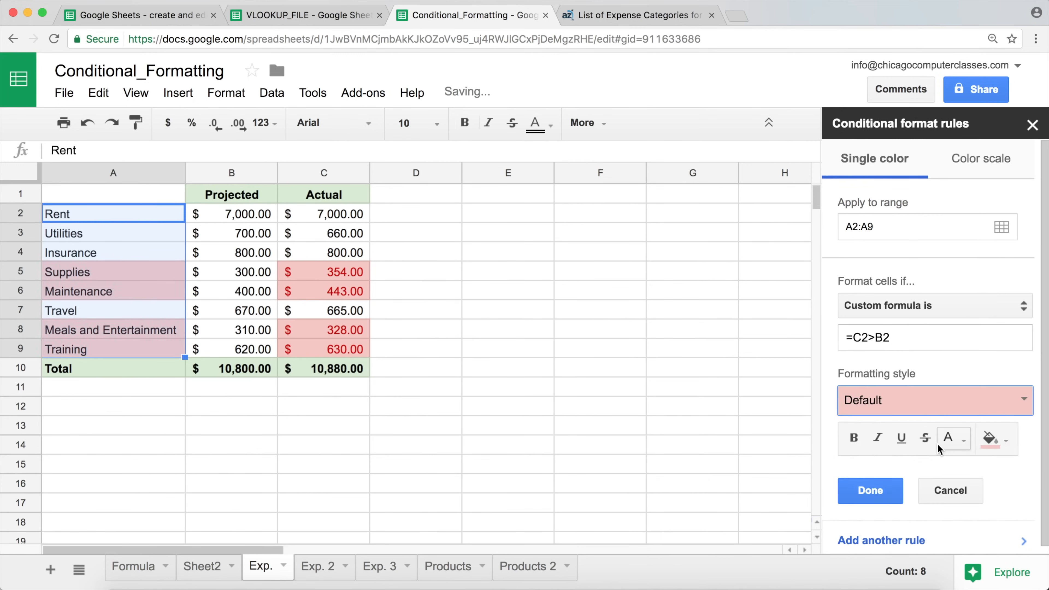
{"action": "left_click", "coordinate": [1000, 441]}
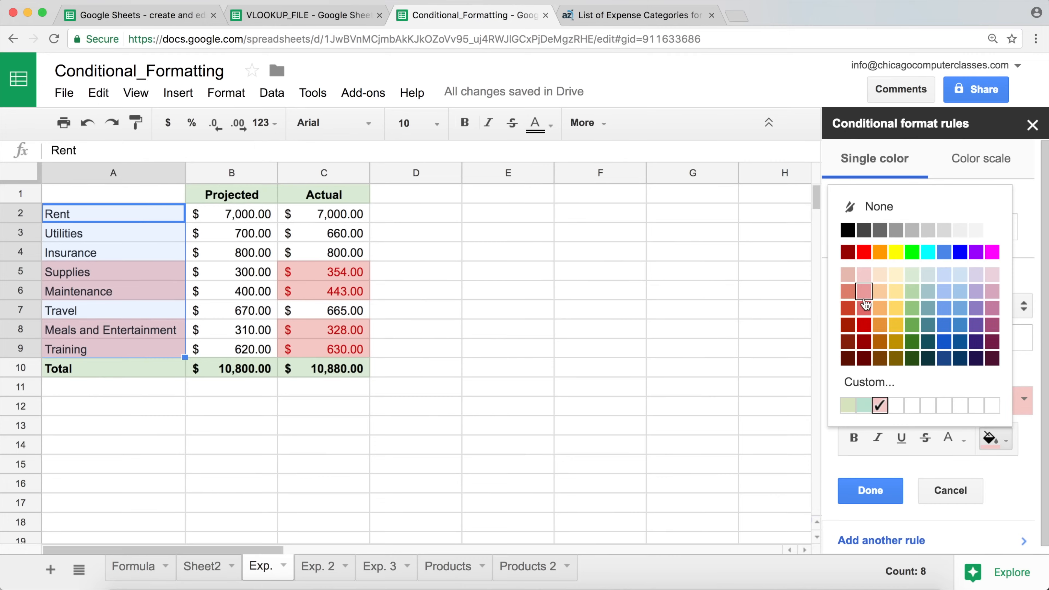
{"action": "left_click", "coordinate": [862, 326]}
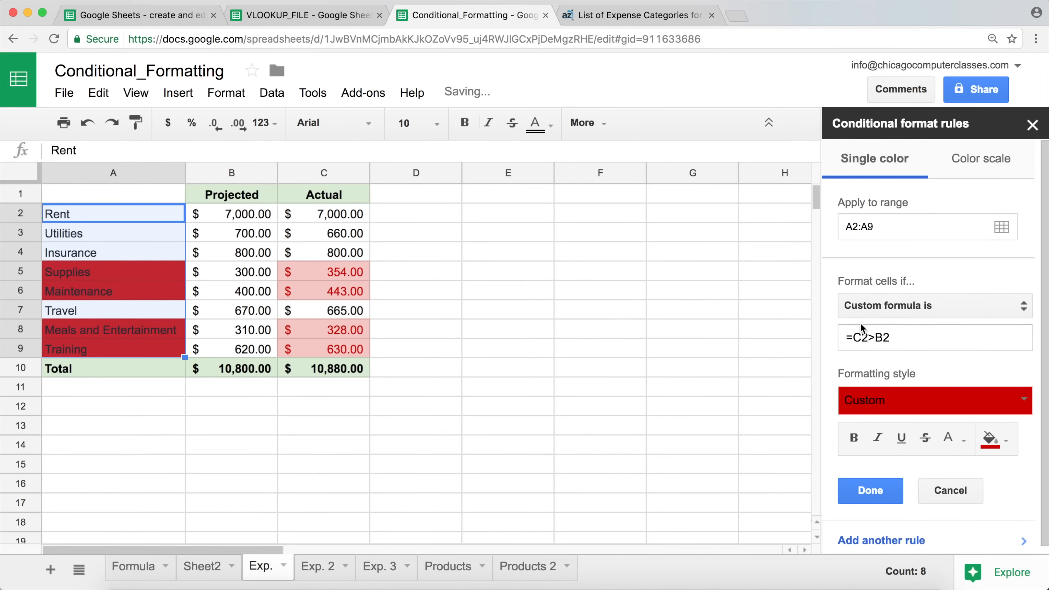
{"action": "left_click", "coordinate": [887, 409]}
{"action": "left_click", "coordinate": [886, 413]}
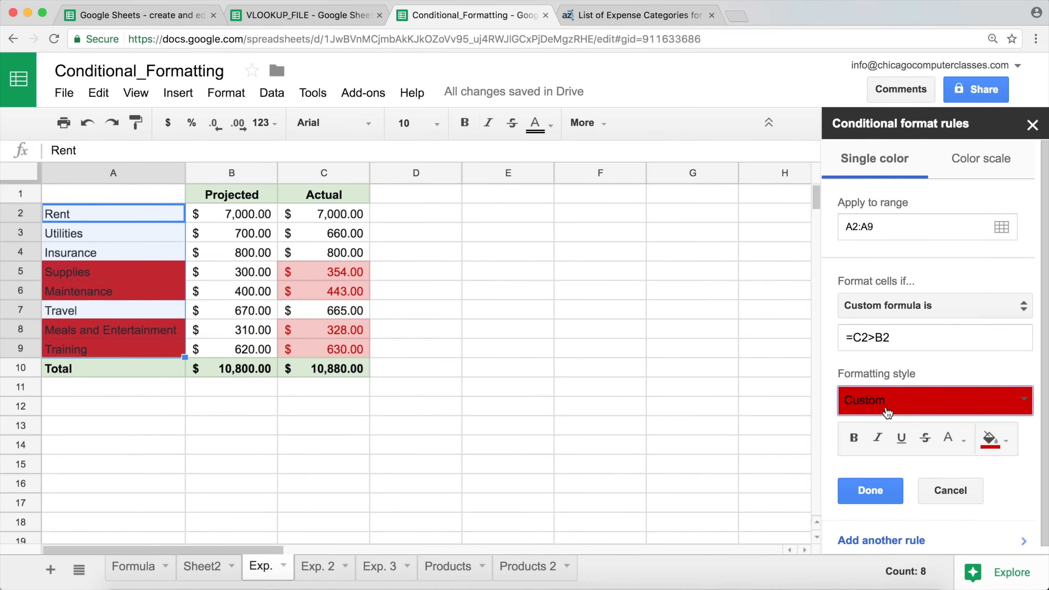
{"action": "left_click", "coordinate": [990, 438]}
{"action": "left_click", "coordinate": [863, 315]}
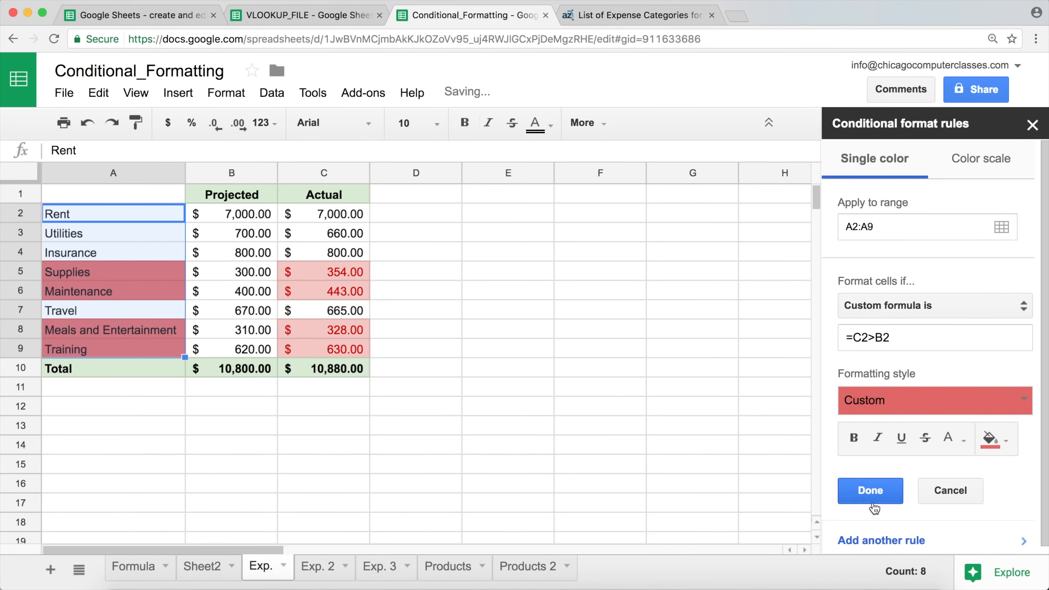
{"action": "left_click", "coordinate": [870, 494]}
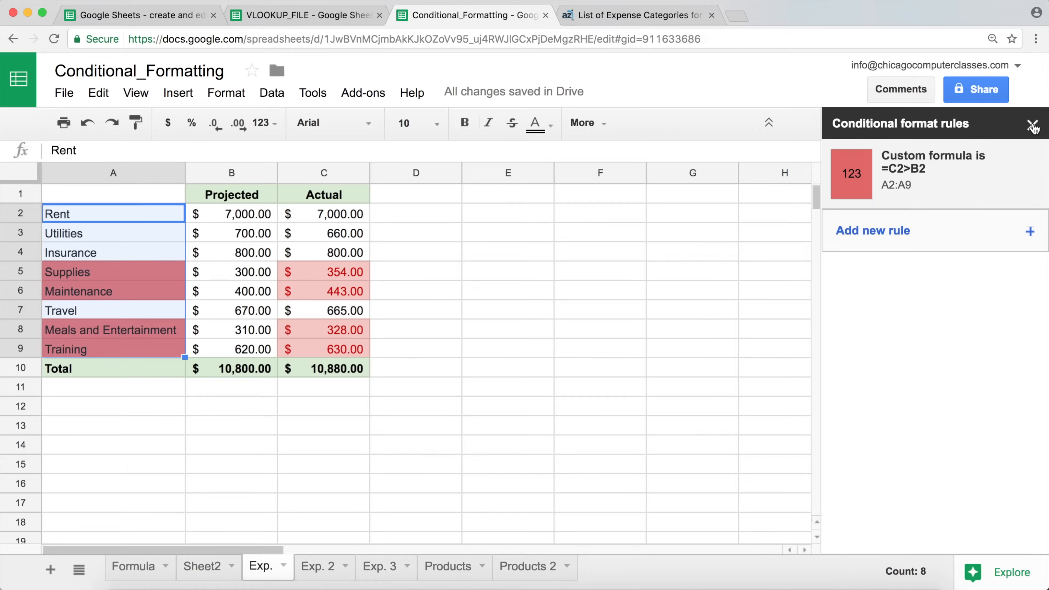
{"action": "left_click", "coordinate": [431, 260]}
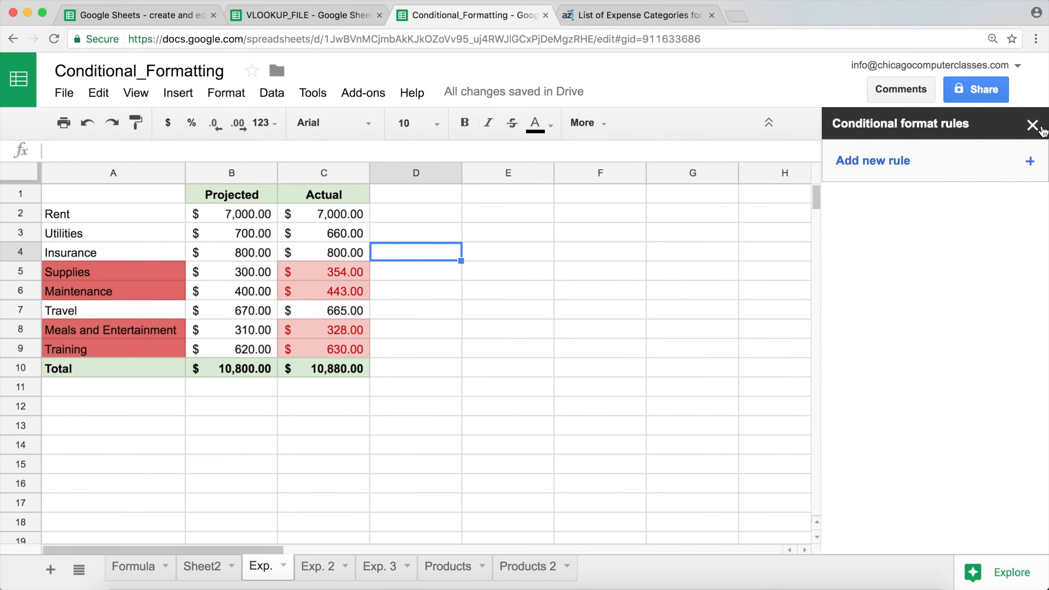
{"action": "left_click", "coordinate": [1032, 125]}
{"action": "left_click", "coordinate": [573, 273]}
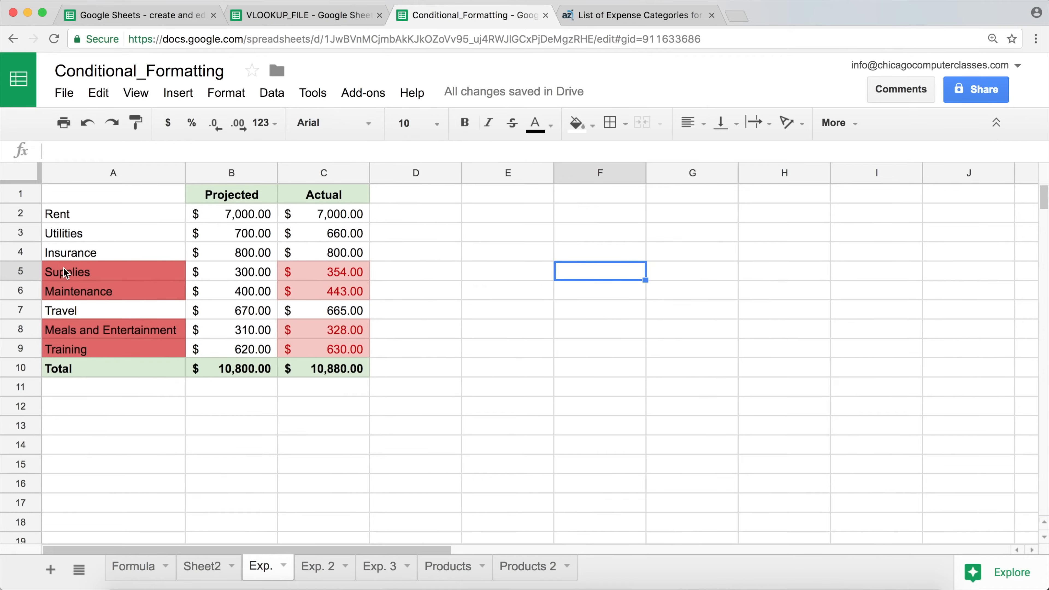
Set the actual Maintenance amount in C6 to 399 to test both highlighting rules
{"action": "left_click_drag", "start_coordinate": [65, 273], "coordinate": [67, 366]}
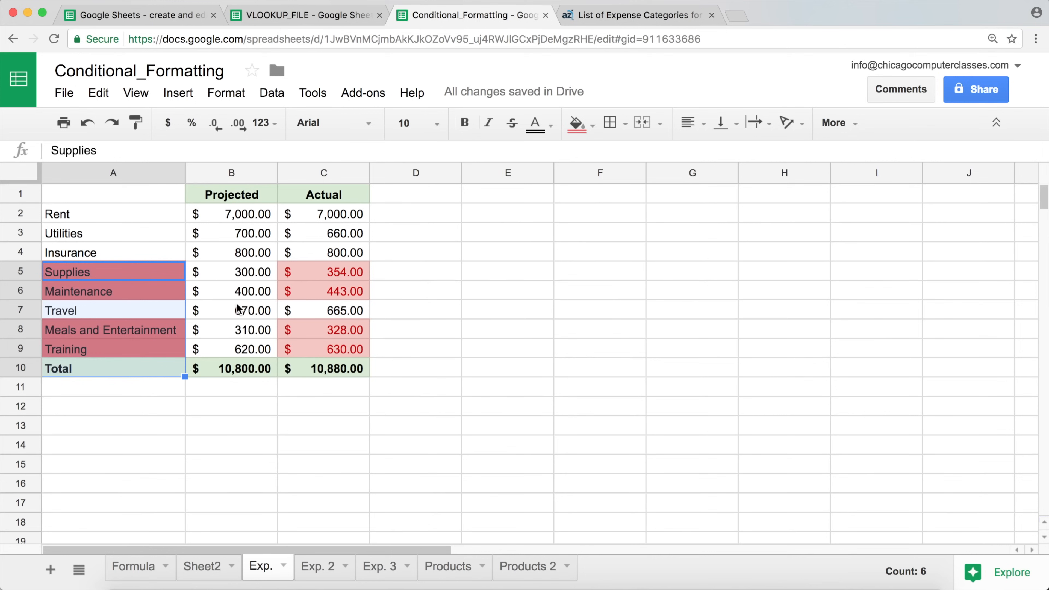
{"action": "left_click", "coordinate": [315, 293]}
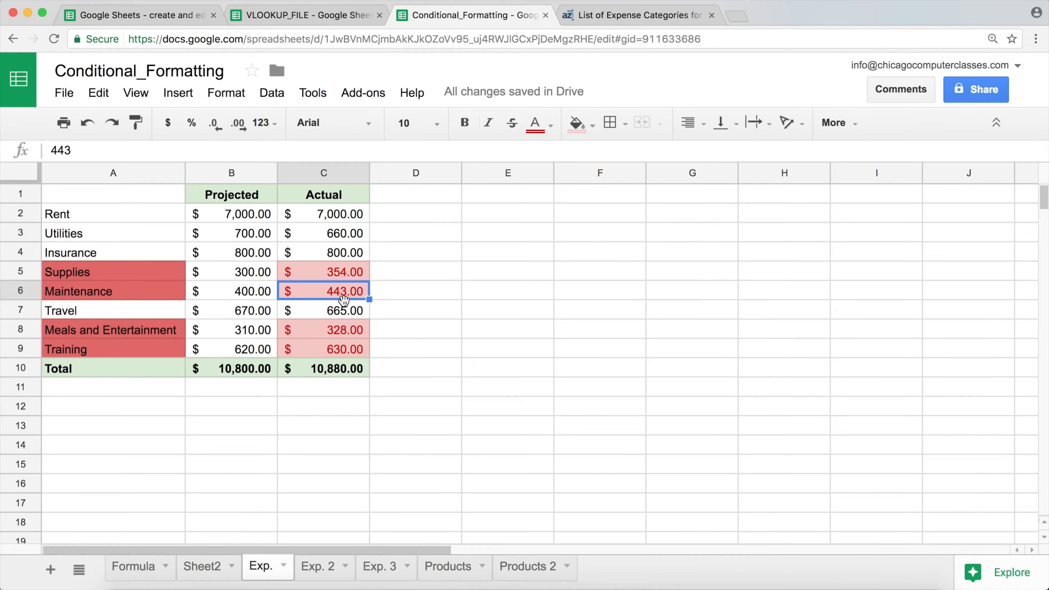
{"action": "type", "text": "399"}
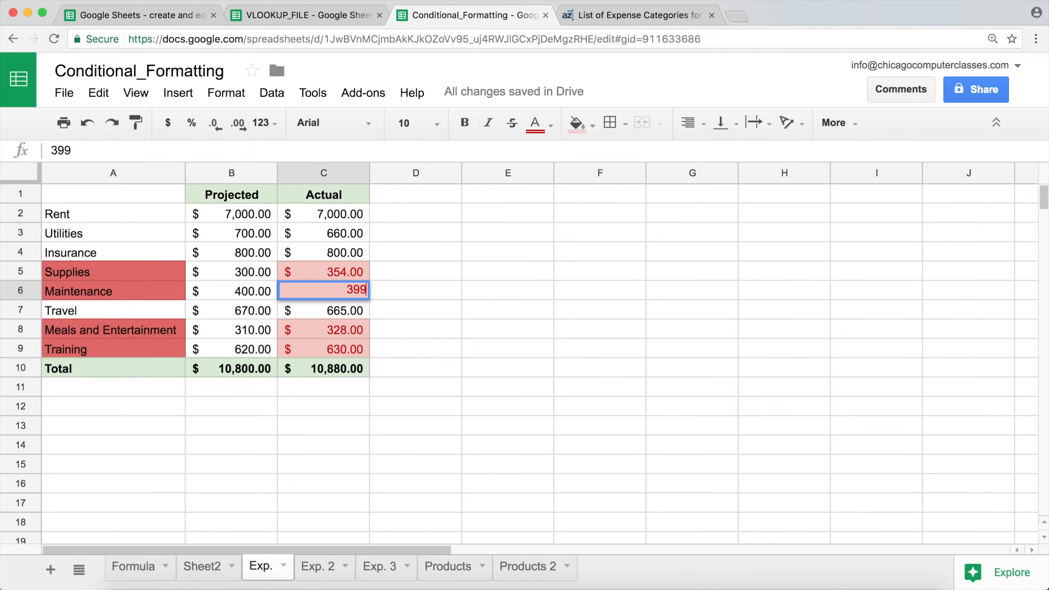
{"action": "key", "text": "Return"}
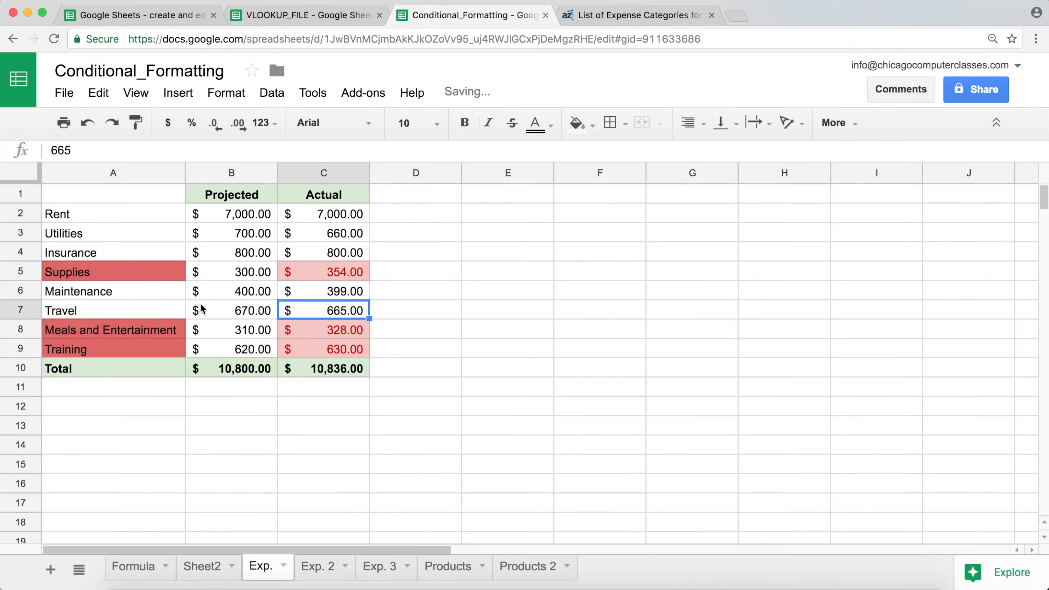
Set the actual Maintenance amount in C6 to 400, equal to the projected amount, and compare it with B6
{"action": "left_click", "coordinate": [356, 294]}
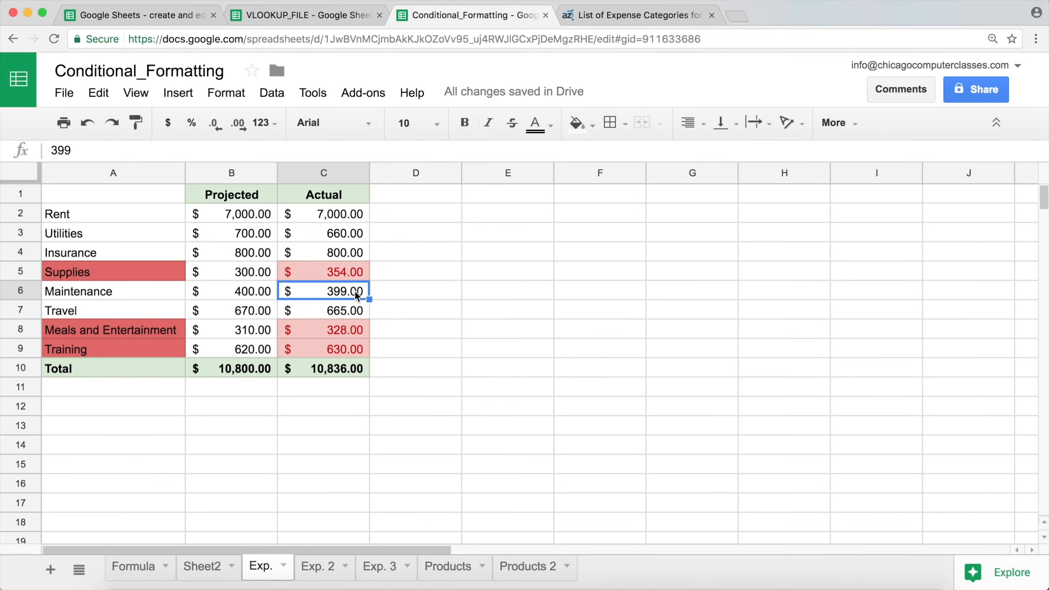
{"action": "type", "text": "400"}
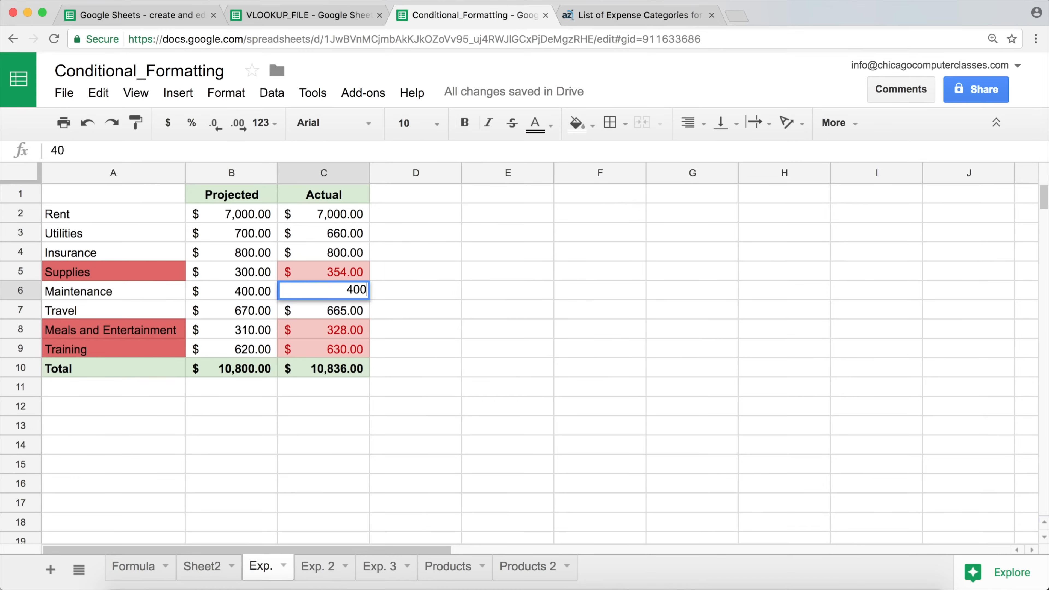
{"action": "key", "text": "Return"}
{"action": "left_click", "coordinate": [324, 290]}
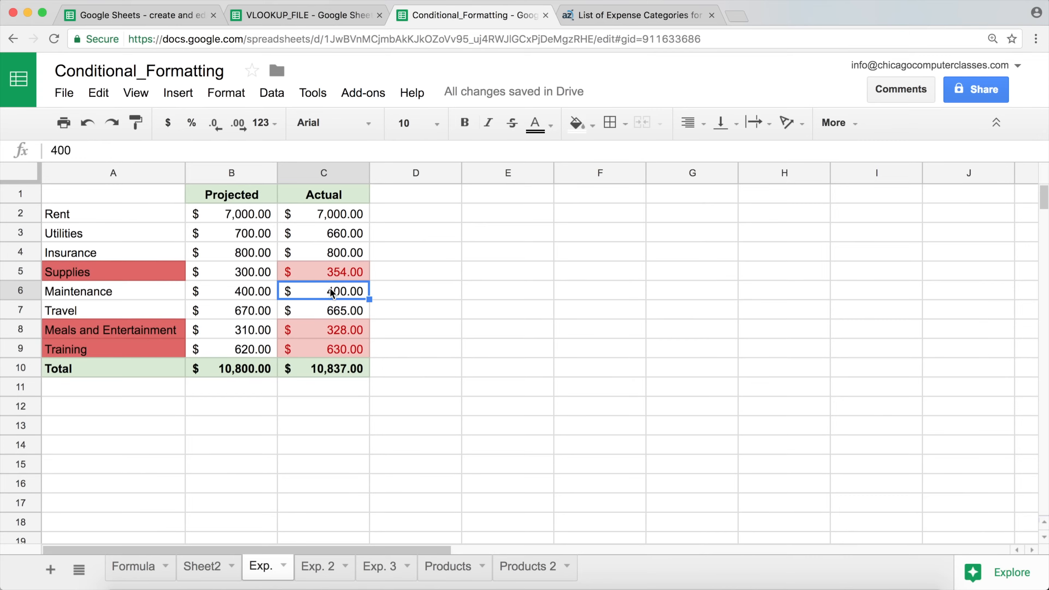
{"action": "left_click", "coordinate": [242, 297]}
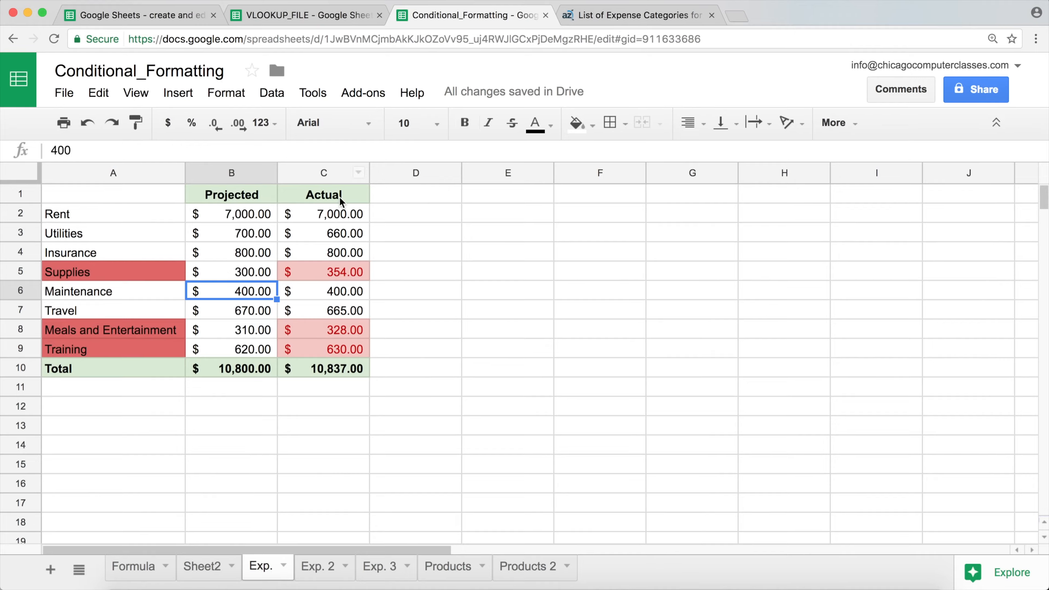
On the Exp. 2 sheet, enter 5% in D1 beside the Actual header as the threshold
{"action": "left_click", "coordinate": [317, 569]}
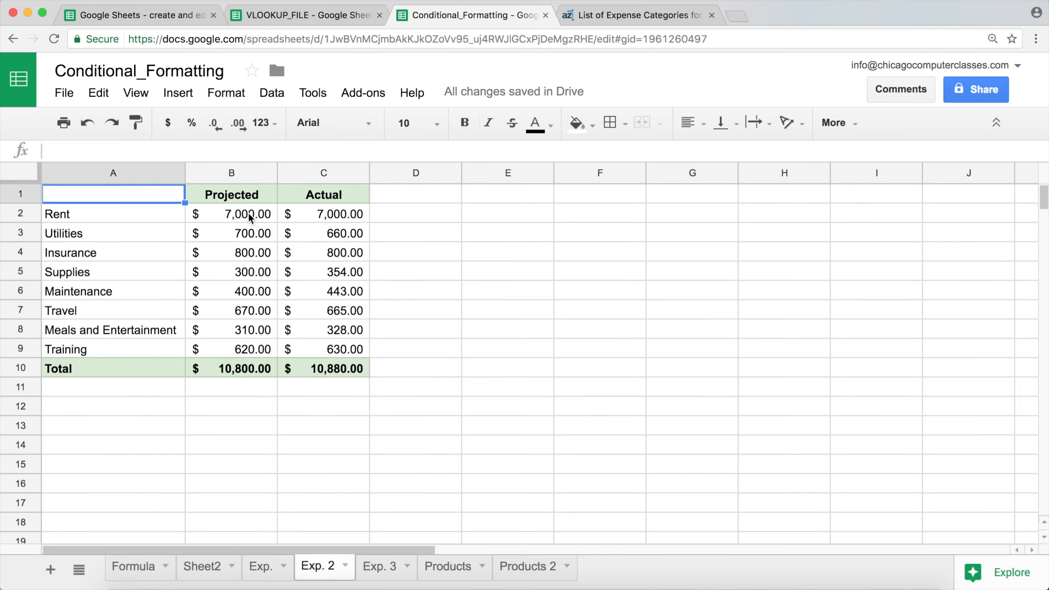
{"action": "left_click", "coordinate": [323, 213]}
{"action": "left_click_drag", "start_coordinate": [326, 234], "coordinate": [346, 349]}
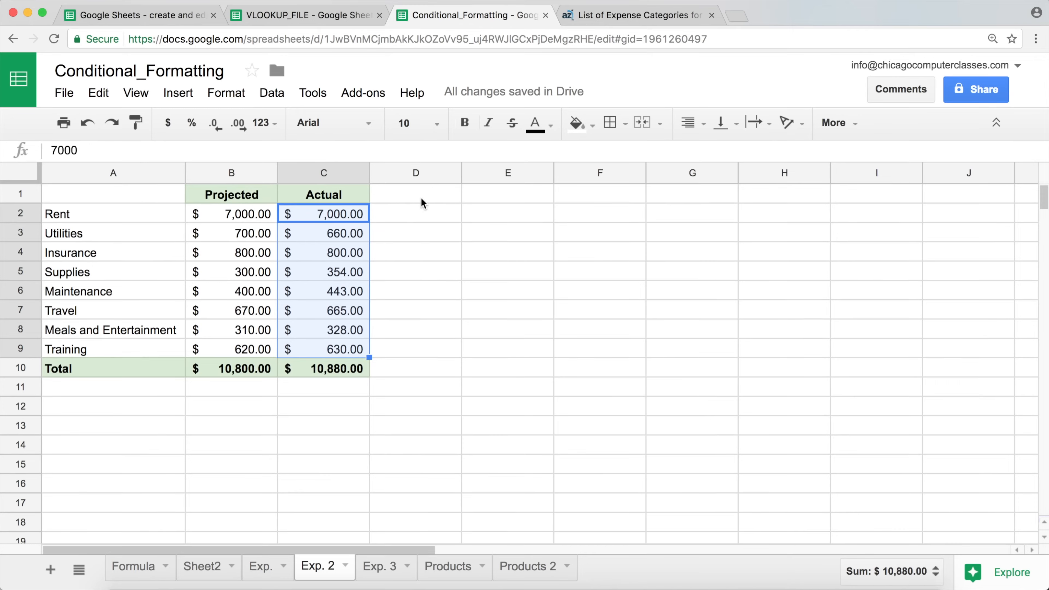
{"action": "left_click", "coordinate": [405, 199]}
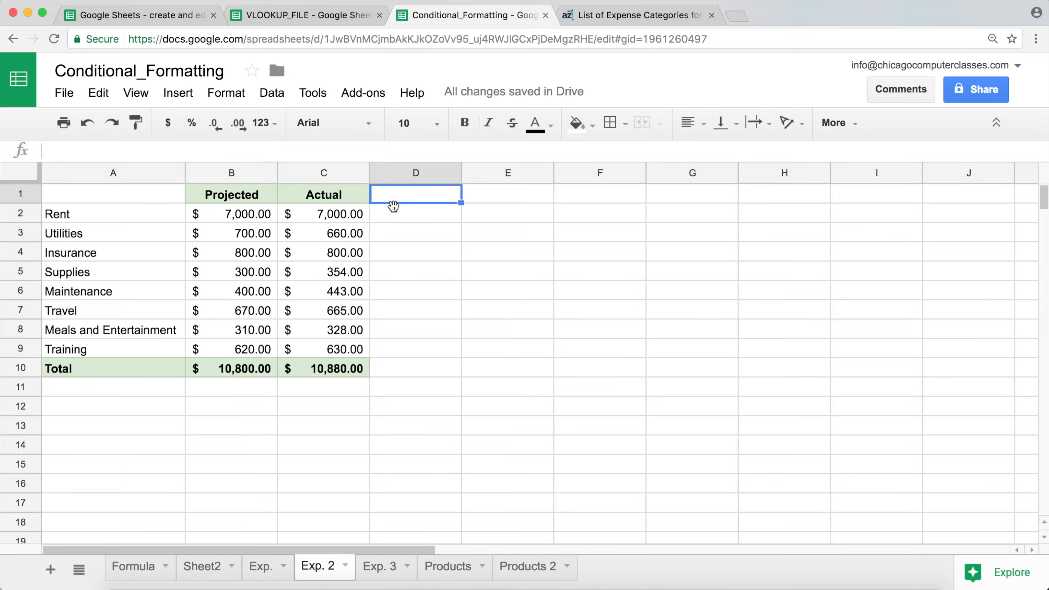
{"action": "type", "text": "5%"}
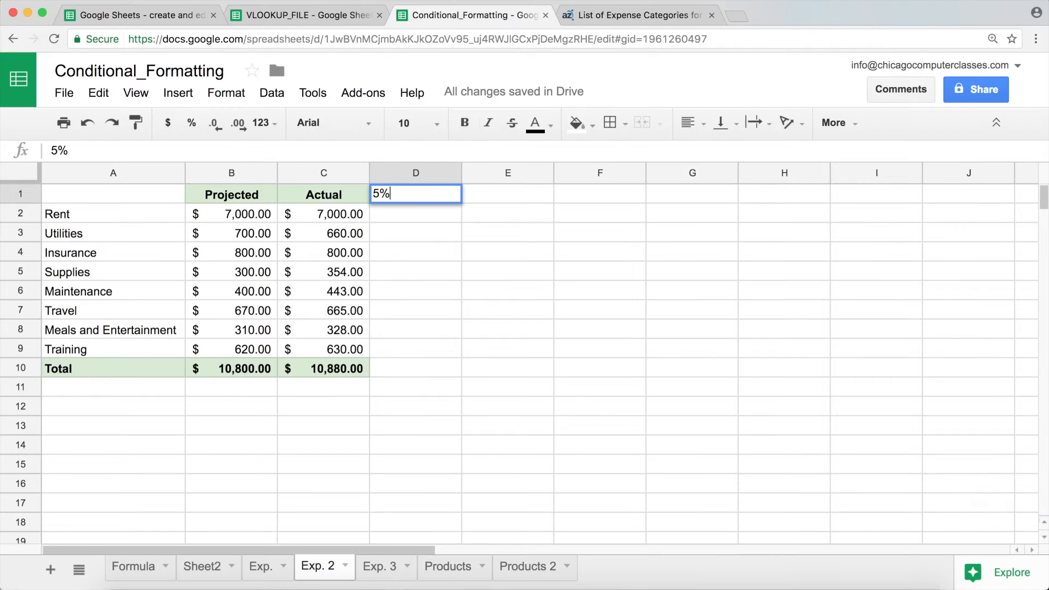
{"action": "key", "text": "Return"}
{"action": "left_click", "coordinate": [432, 197]}
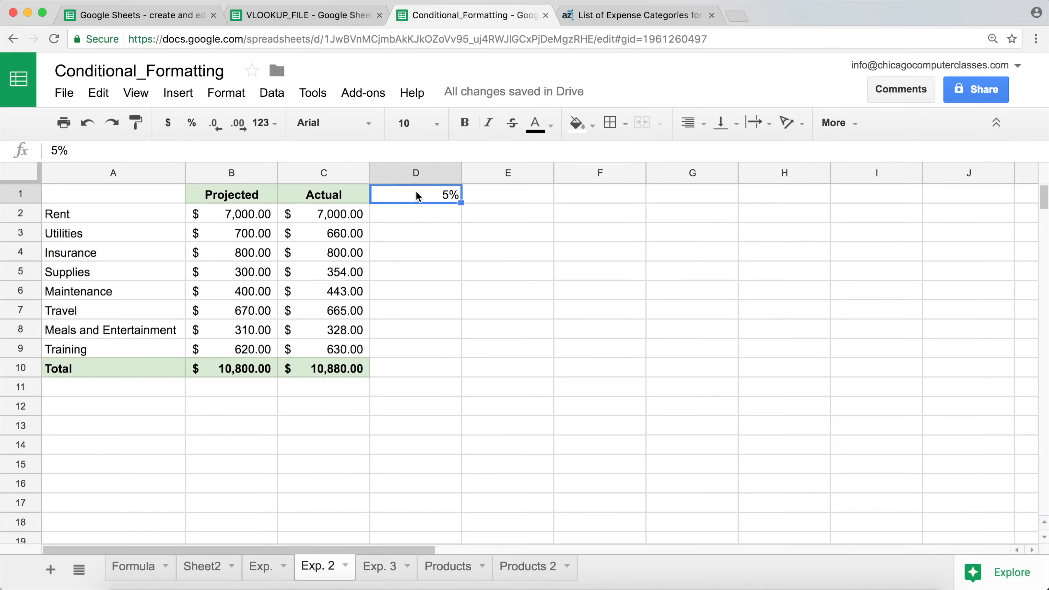
Copy the Actual header's formatting onto D1 and apply the Percent number format to that cell
{"action": "left_click", "coordinate": [330, 197]}
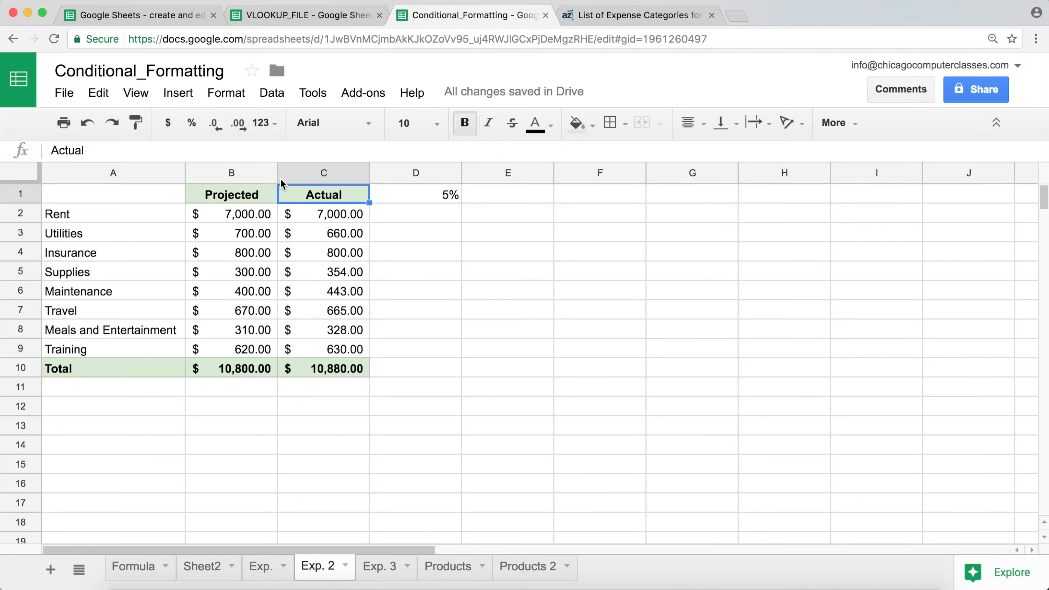
{"action": "left_click", "coordinate": [137, 123]}
{"action": "left_click", "coordinate": [428, 195]}
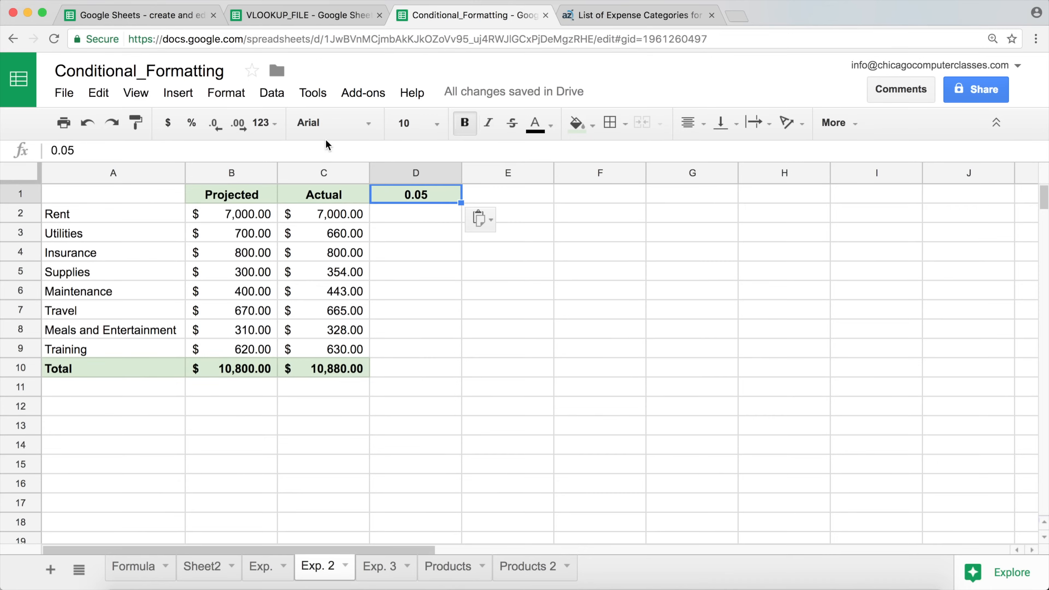
{"action": "left_click", "coordinate": [269, 124]}
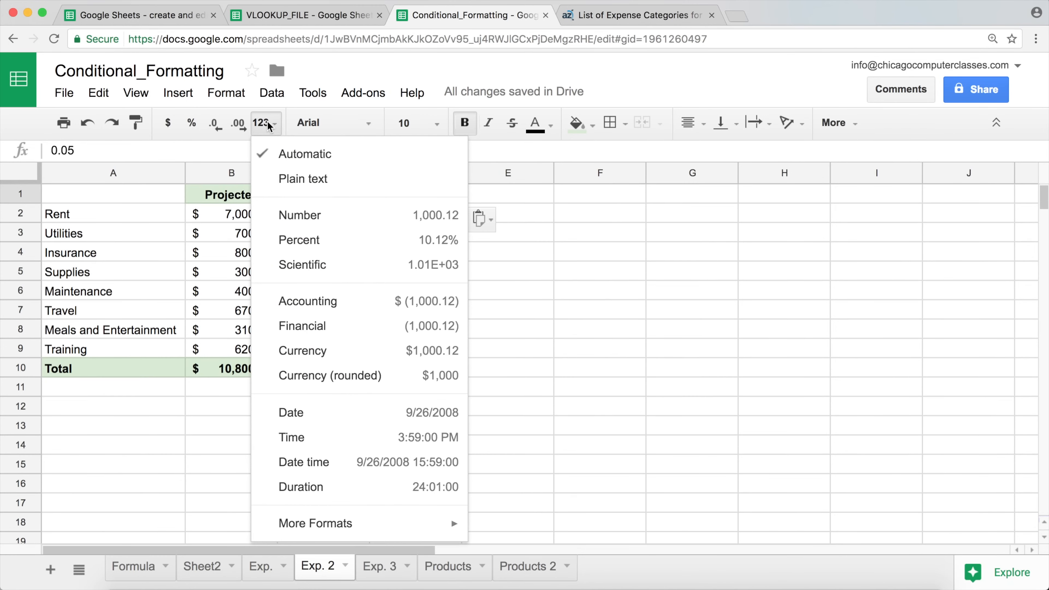
{"action": "left_click", "coordinate": [319, 235]}
Enter the formula =(C2-B2)/B2 in D2 to calculate how far Rent's actual amount deviates from the projected one
{"action": "left_click", "coordinate": [417, 208]}
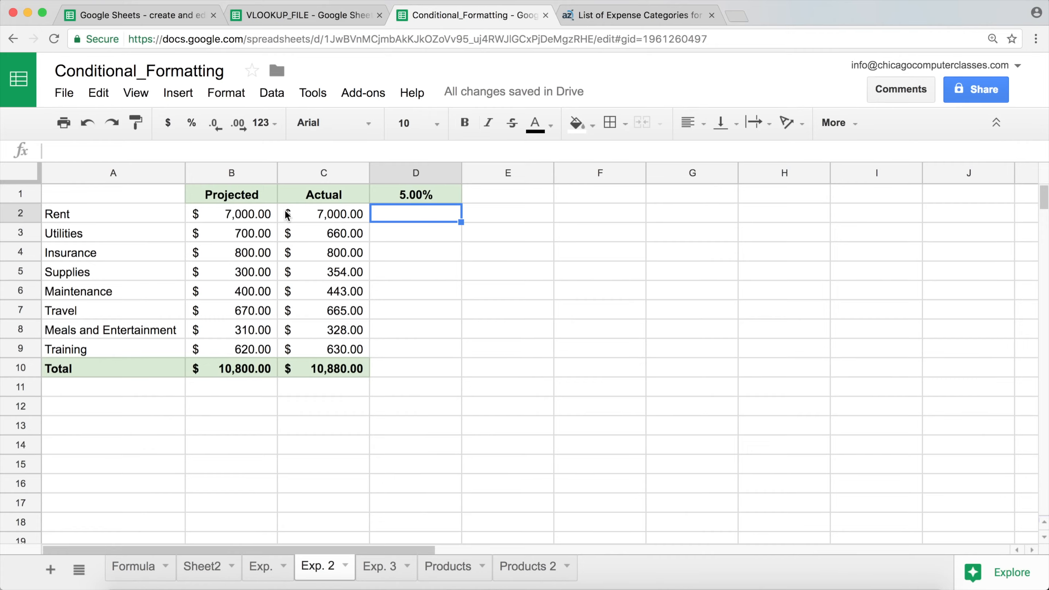
{"action": "left_click", "coordinate": [318, 215]}
{"action": "left_click", "coordinate": [272, 214]}
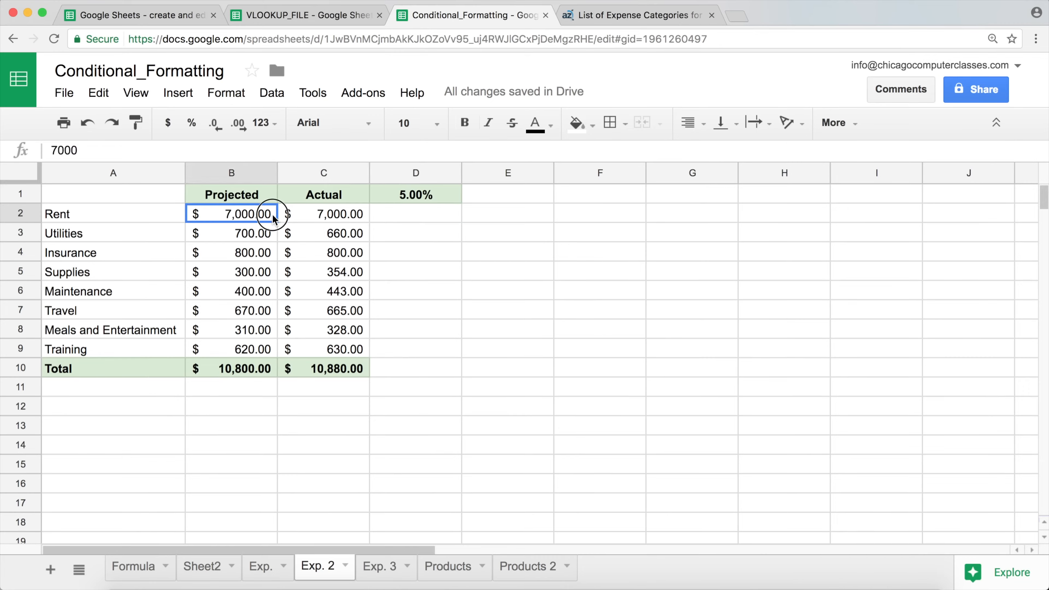
{"action": "left_click", "coordinate": [390, 212]}
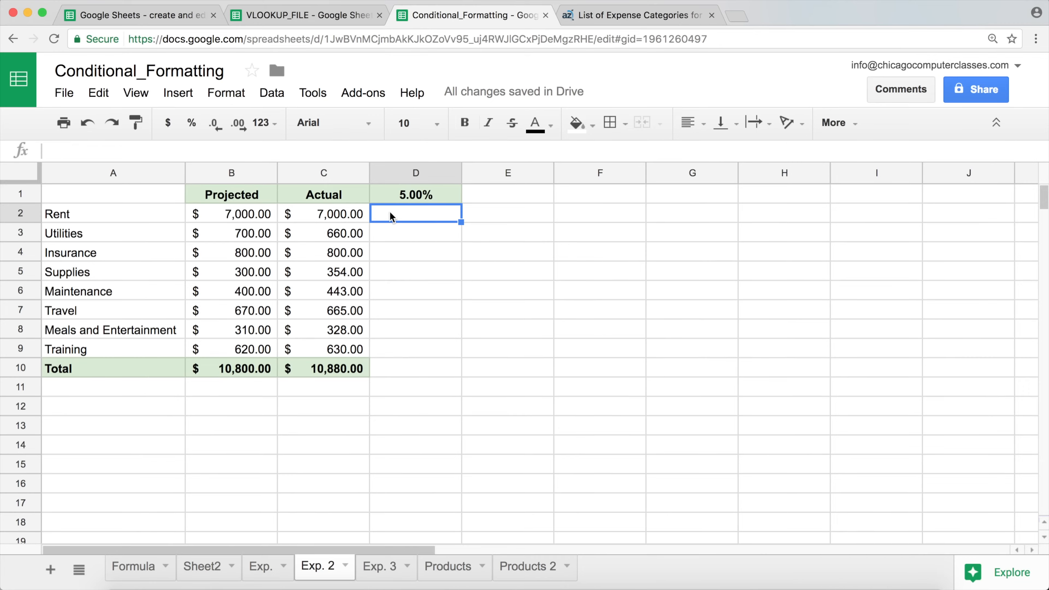
{"action": "type", "text": "="}
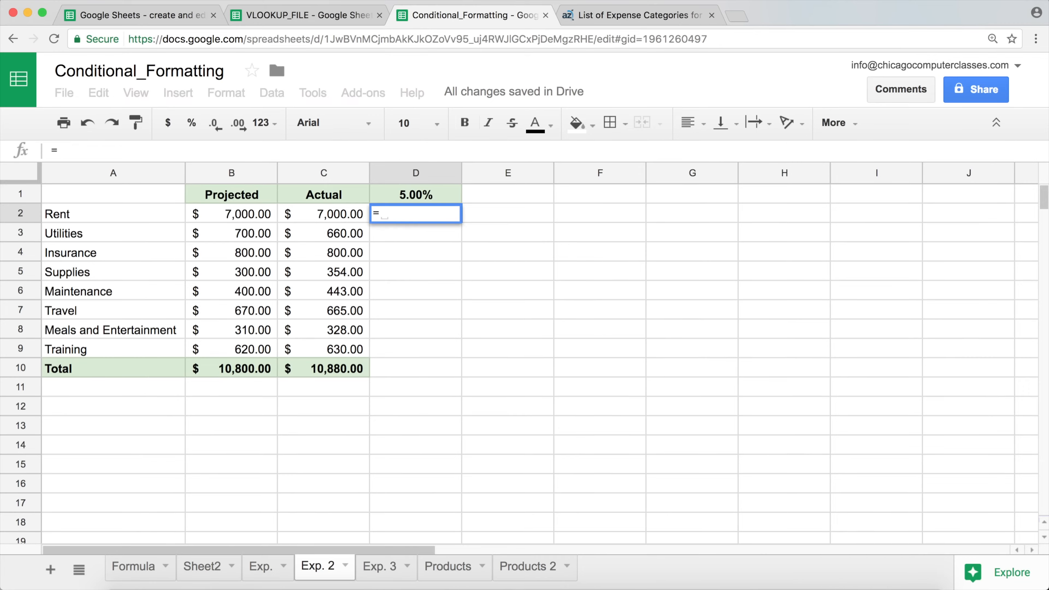
{"action": "type", "text": "("}
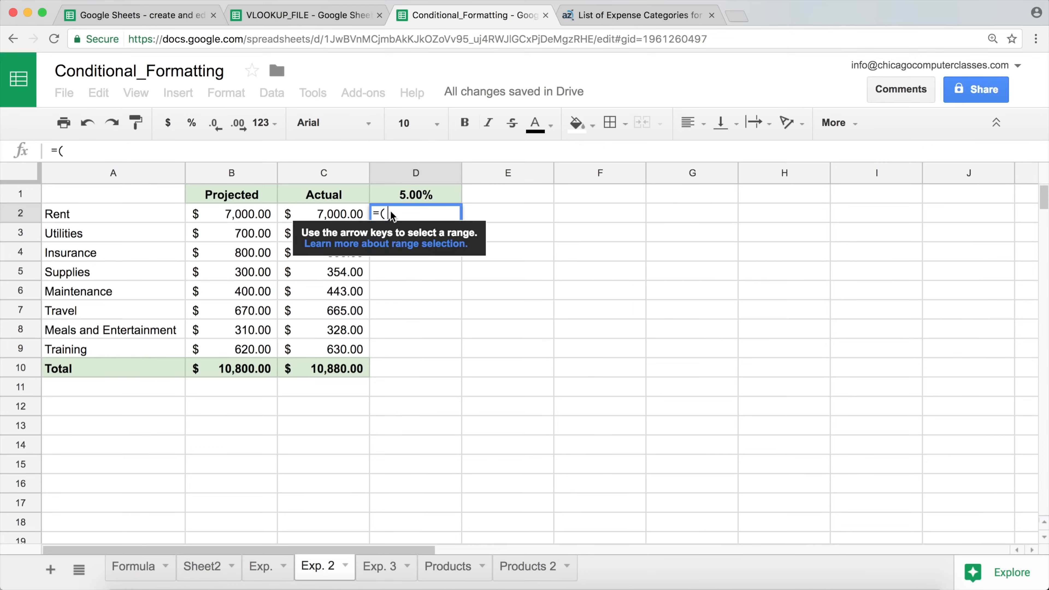
{"action": "left_click", "coordinate": [350, 215]}
{"action": "type", "text": "-"}
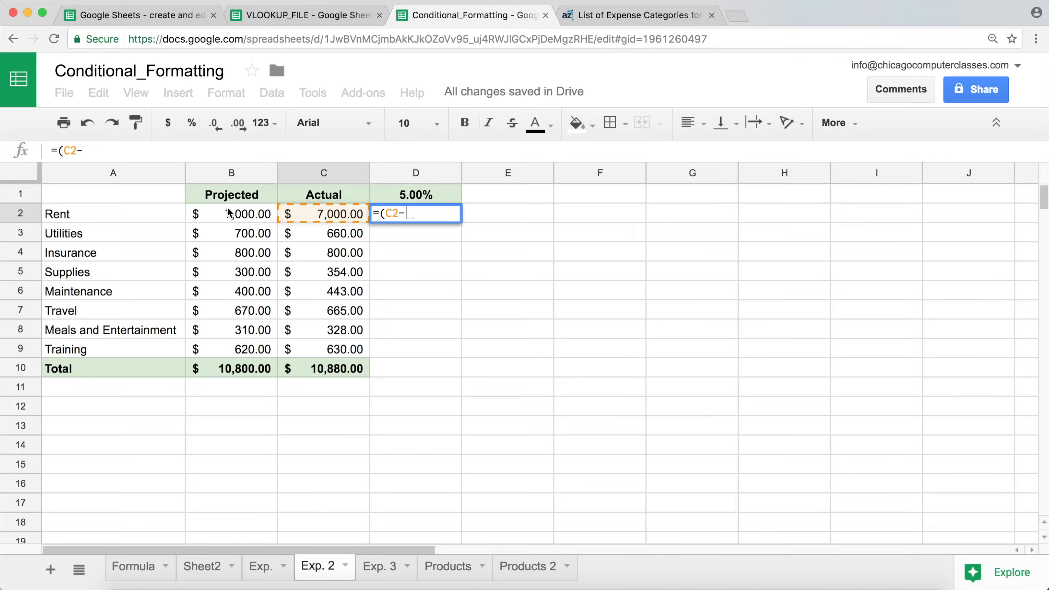
{"action": "left_click", "coordinate": [232, 214]}
{"action": "type", "text": ")"}
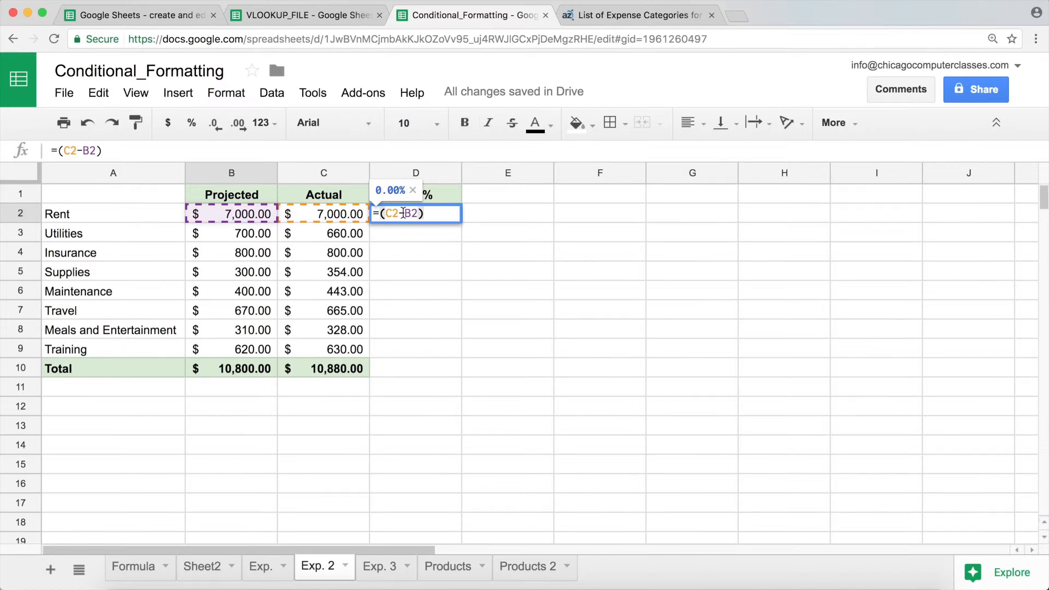
{"action": "type", "text": "/"}
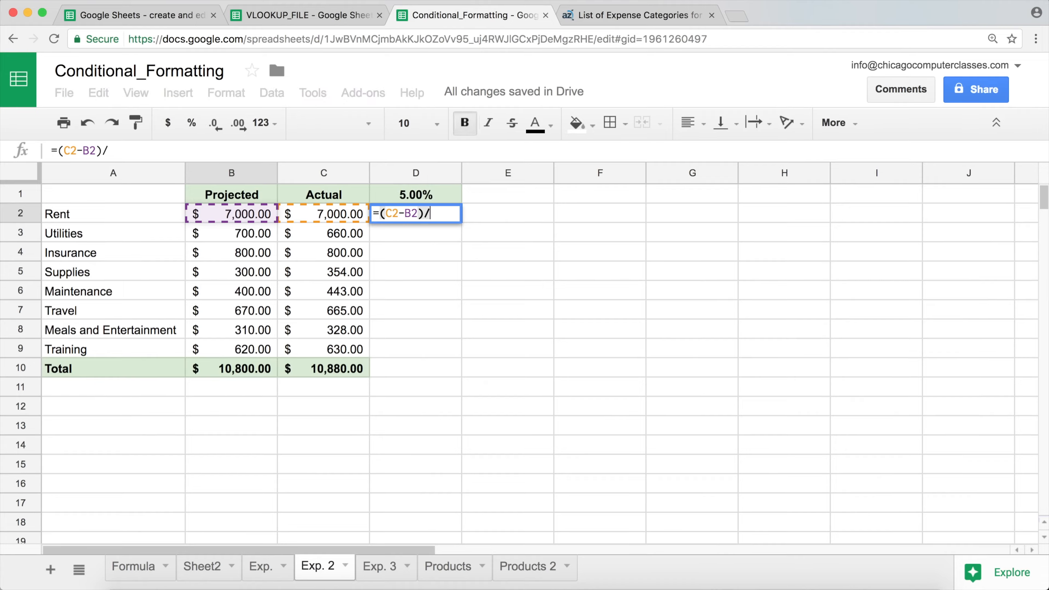
{"action": "left_click", "coordinate": [253, 215]}
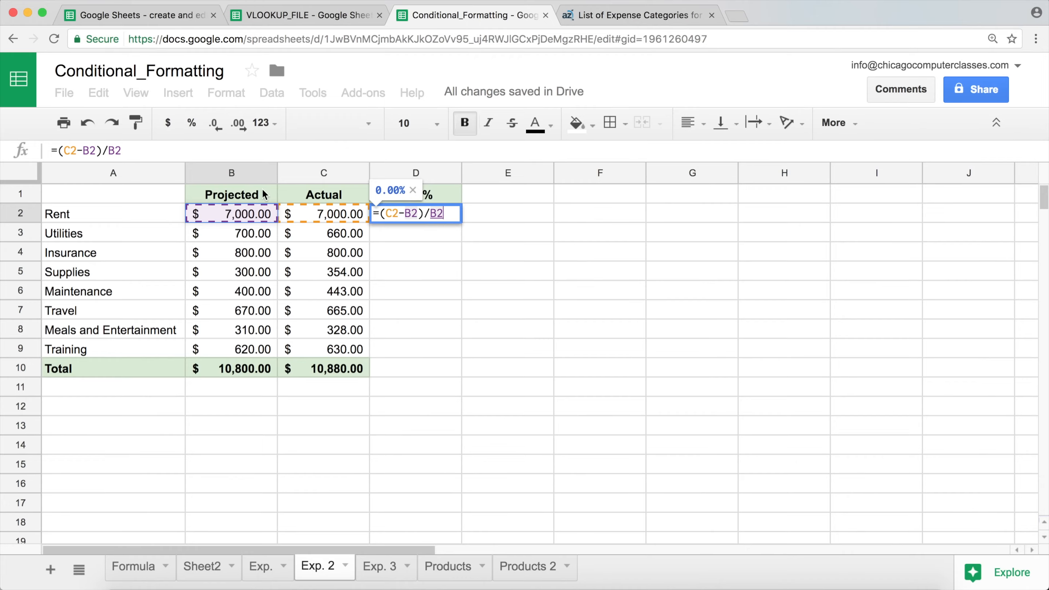
{"action": "key", "text": "Return"}
{"action": "left_click", "coordinate": [433, 213]}
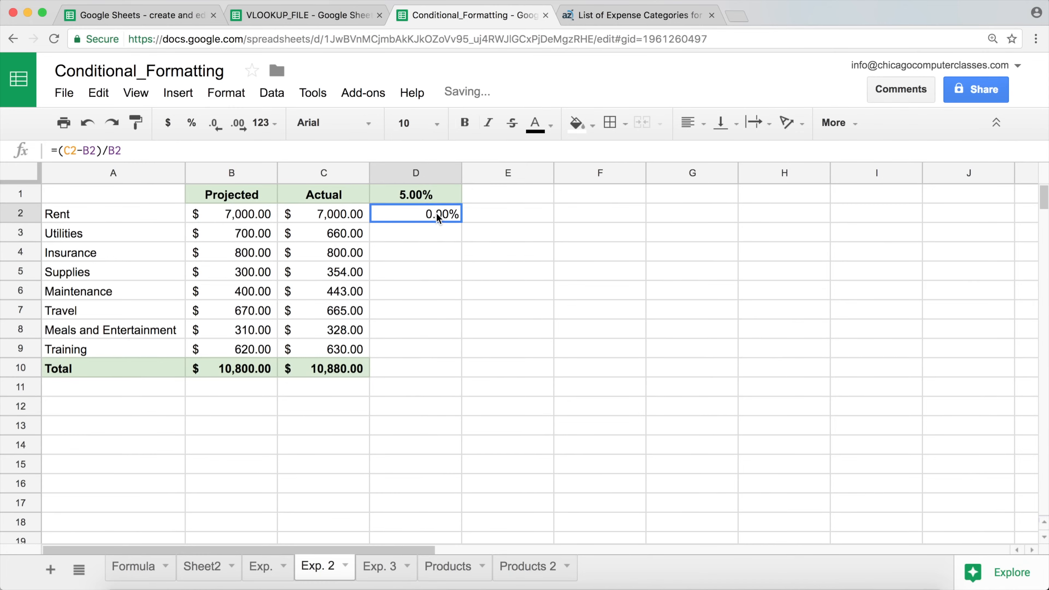
Fill the deviation formula from D2 down through the Total row in D10
{"action": "left_click", "coordinate": [254, 213]}
{"action": "left_click_drag", "start_coordinate": [254, 212], "coordinate": [299, 221]}
{"action": "left_click", "coordinate": [428, 217]}
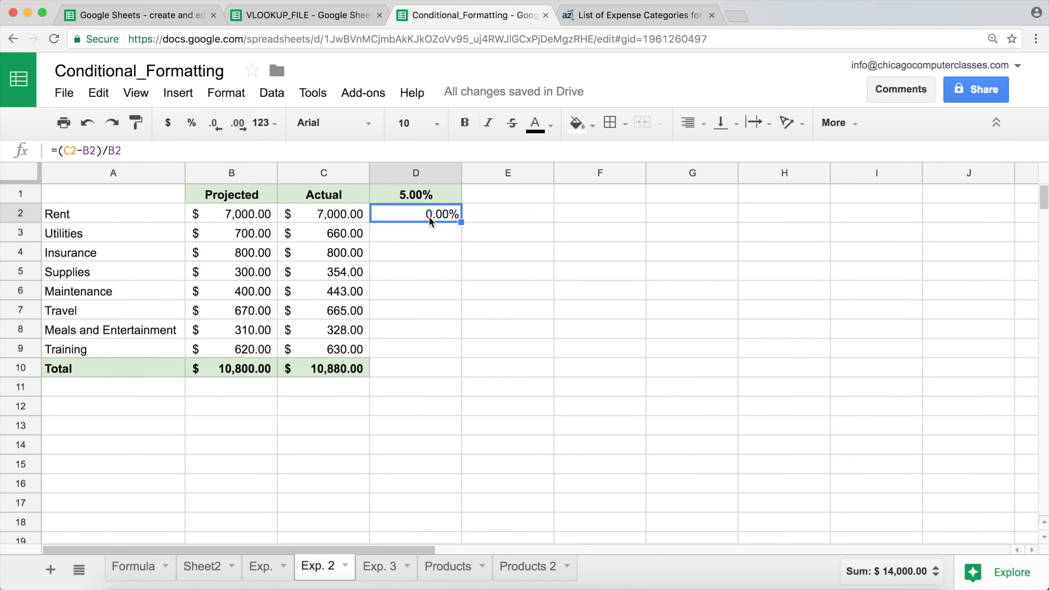
{"action": "double_click", "coordinate": [461, 222]}
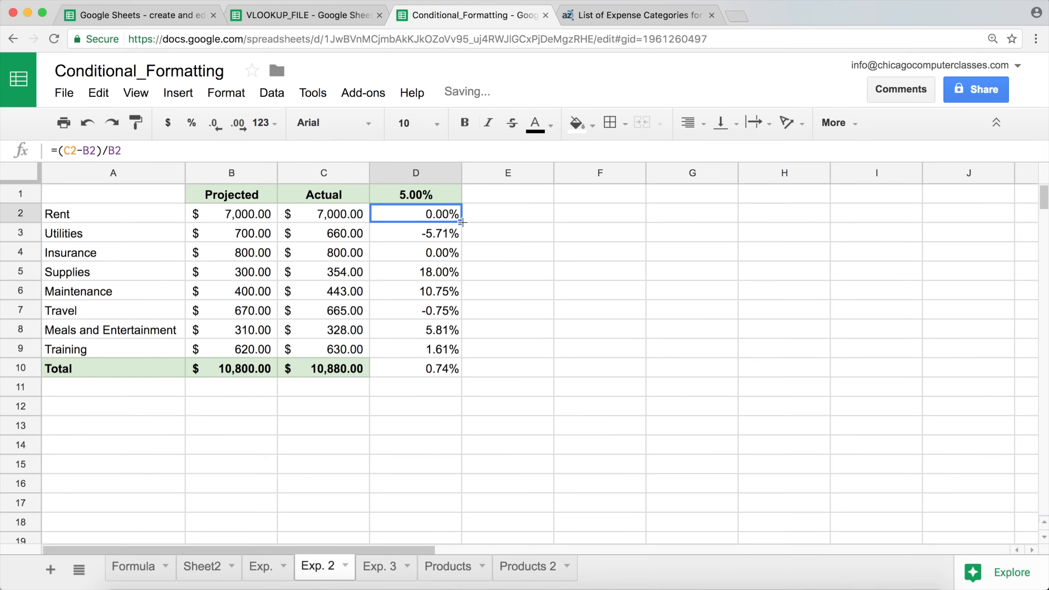
Examine the deviation percentages in D2:D9, comparing the Utilities deviation with its projected amount and checking for positive and negative values
{"action": "left_click", "coordinate": [436, 234]}
{"action": "left_click", "coordinate": [431, 250]}
{"action": "left_click", "coordinate": [427, 269]}
{"action": "left_click", "coordinate": [427, 282]}
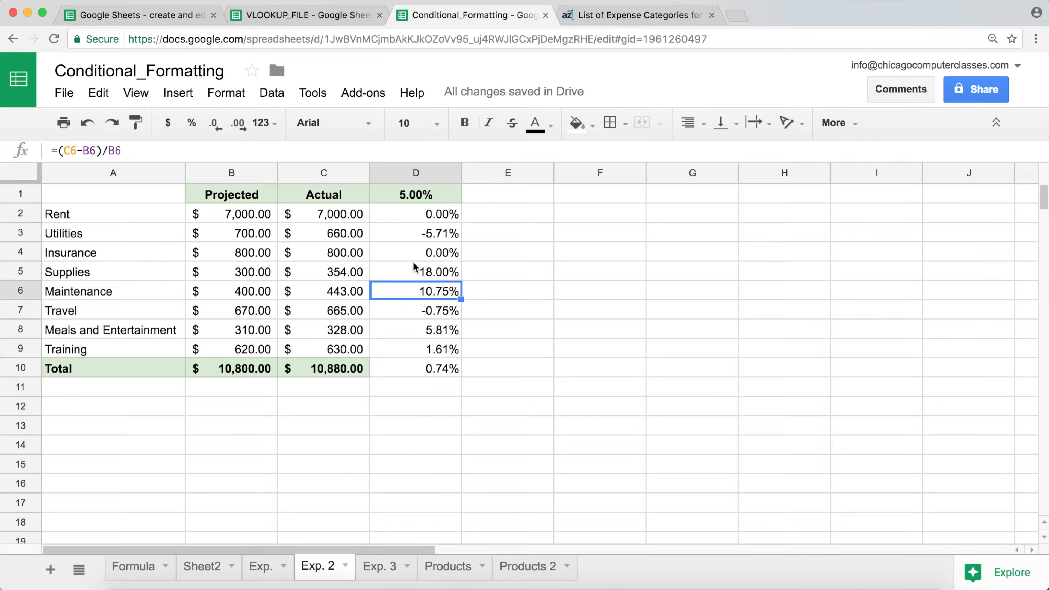
{"action": "left_click", "coordinate": [406, 234]}
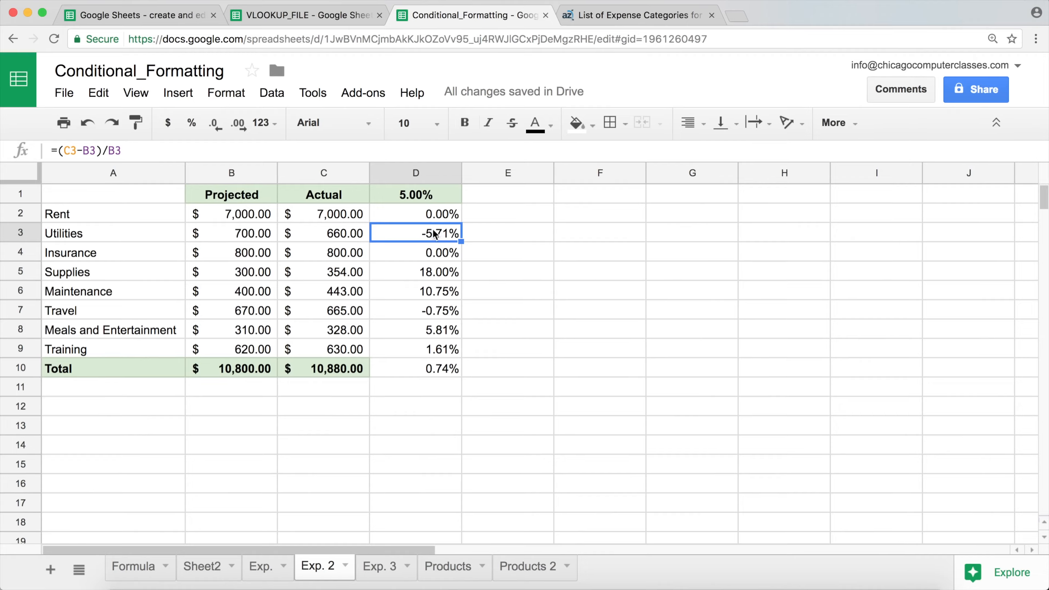
{"action": "left_click", "coordinate": [249, 234]}
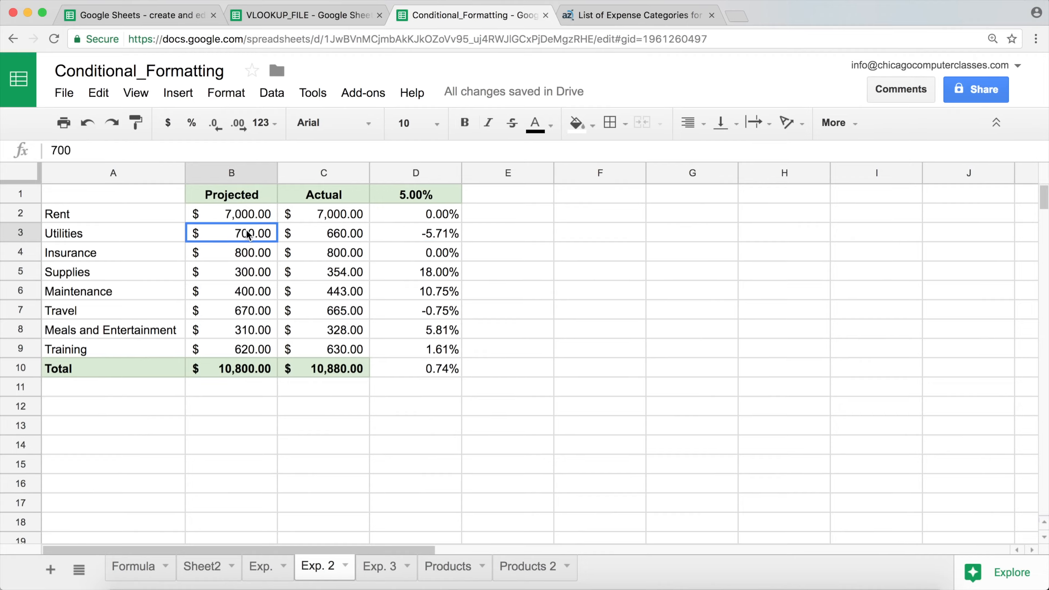
{"action": "left_click", "coordinate": [424, 239]}
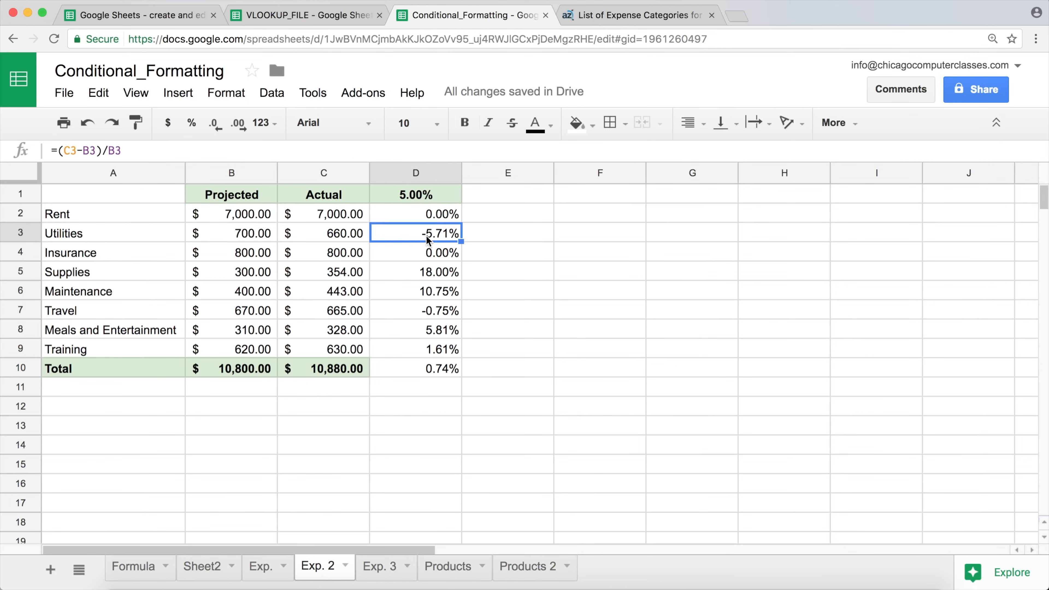
{"action": "left_click", "coordinate": [415, 269]}
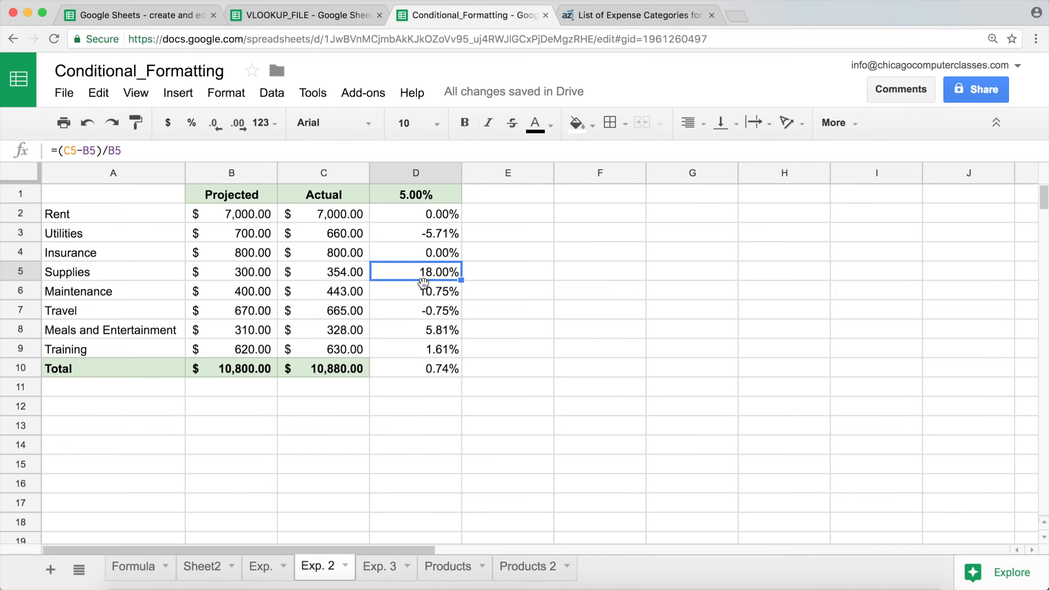
{"action": "left_click", "coordinate": [424, 295]}
{"action": "left_click", "coordinate": [425, 307]}
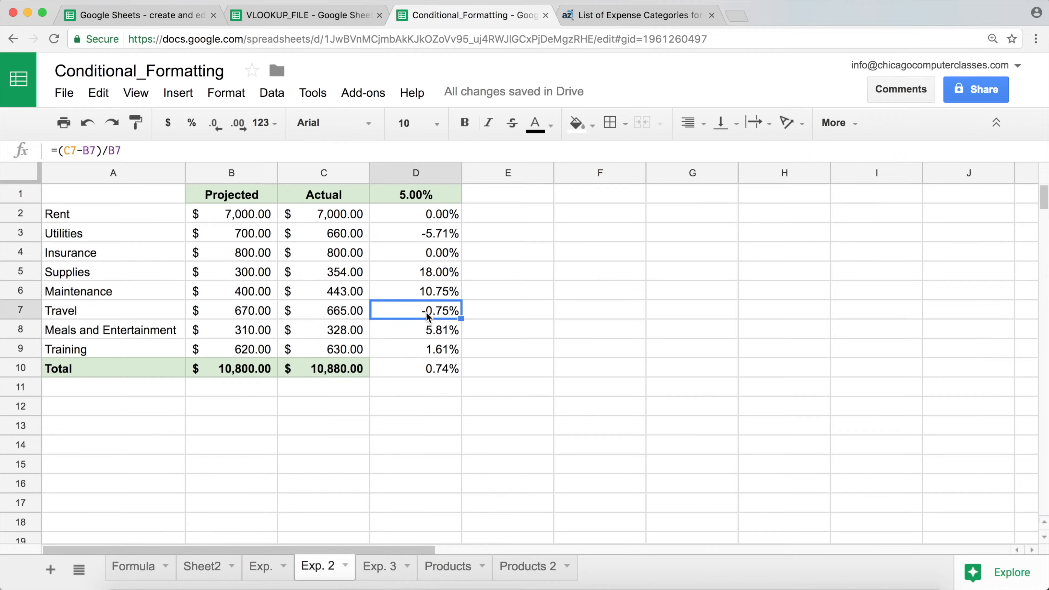
{"action": "left_click", "coordinate": [426, 330]}
{"action": "left_click", "coordinate": [431, 347]}
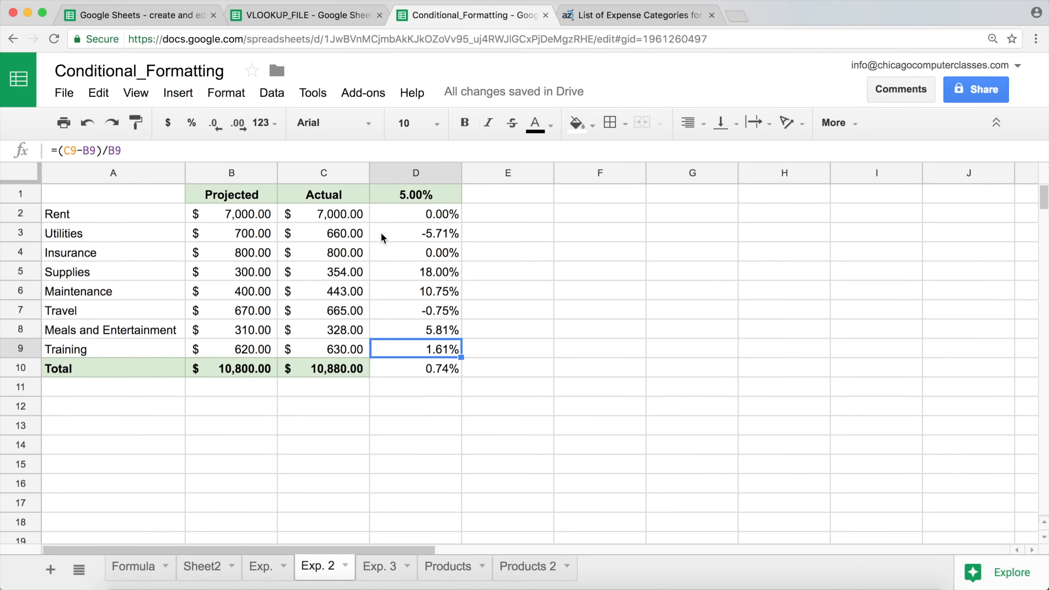
{"action": "left_click_drag", "start_coordinate": [420, 212], "coordinate": [424, 349]}
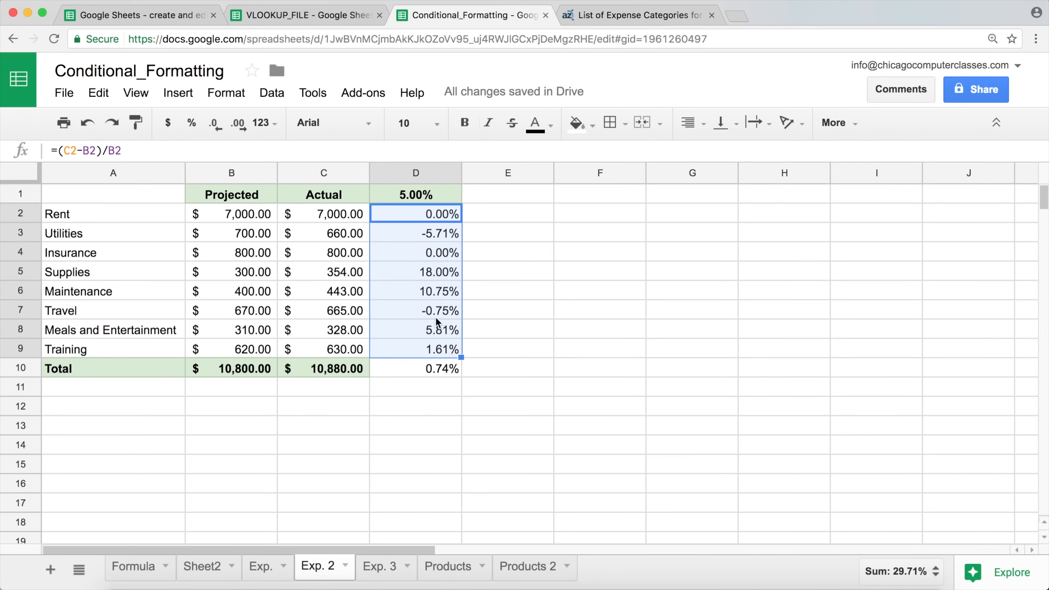
{"action": "left_click", "coordinate": [433, 233]}
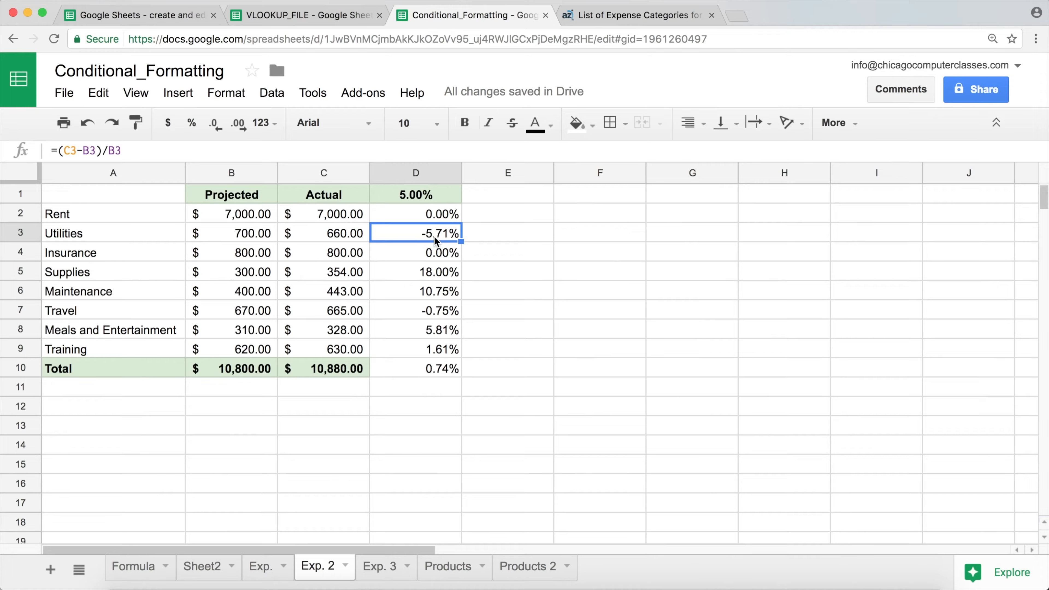
Wrap the deviation formula in D2 in the ABS function so it reads =abs((C2-B2)/B2)
{"action": "left_click", "coordinate": [432, 214]}
{"action": "double_click", "coordinate": [429, 214]}
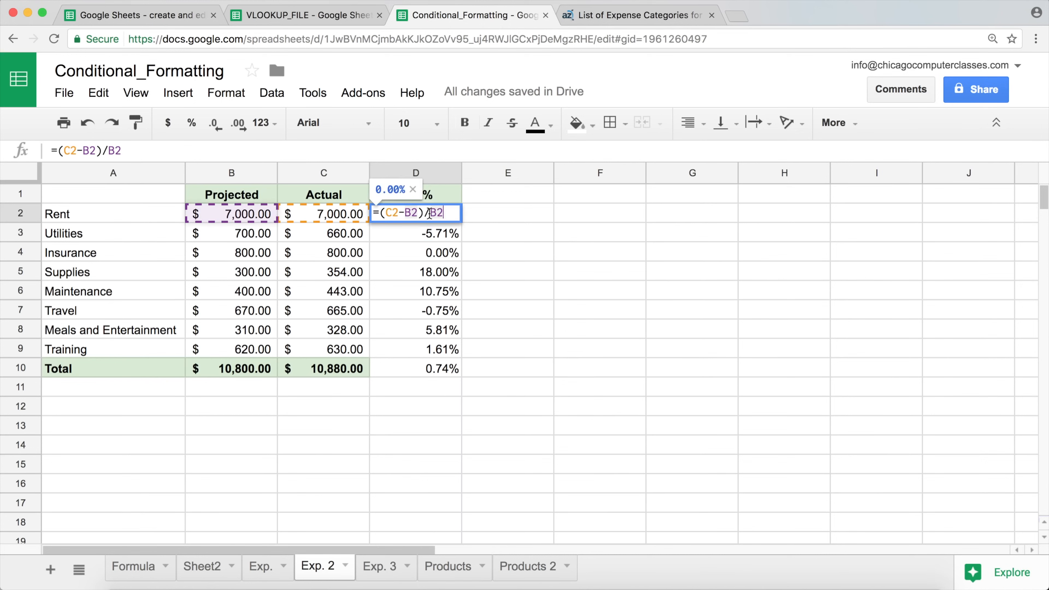
{"action": "left_click", "coordinate": [381, 214]}
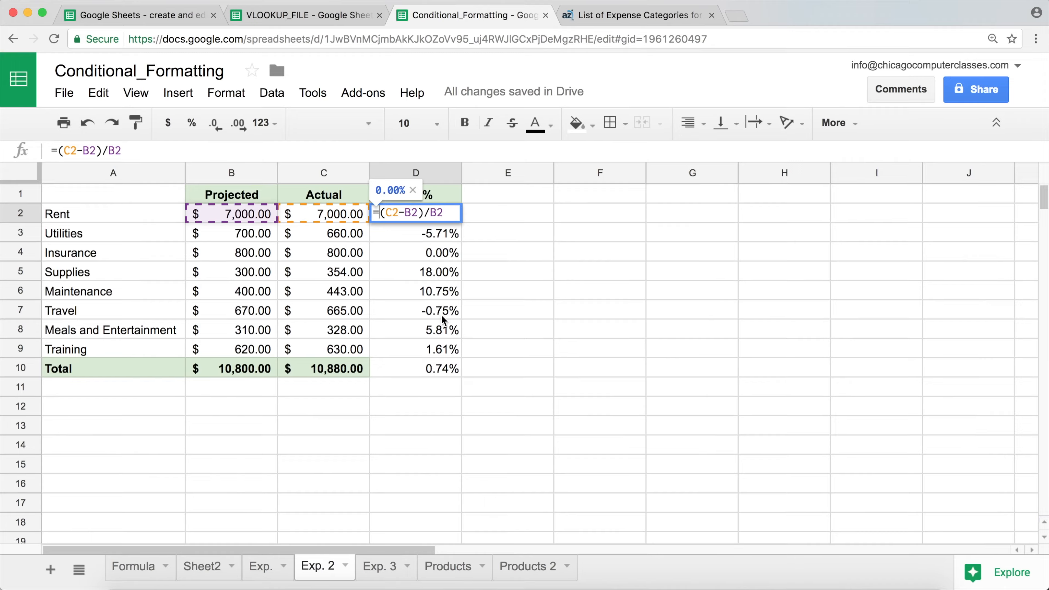
{"action": "type", "text": "ab"}
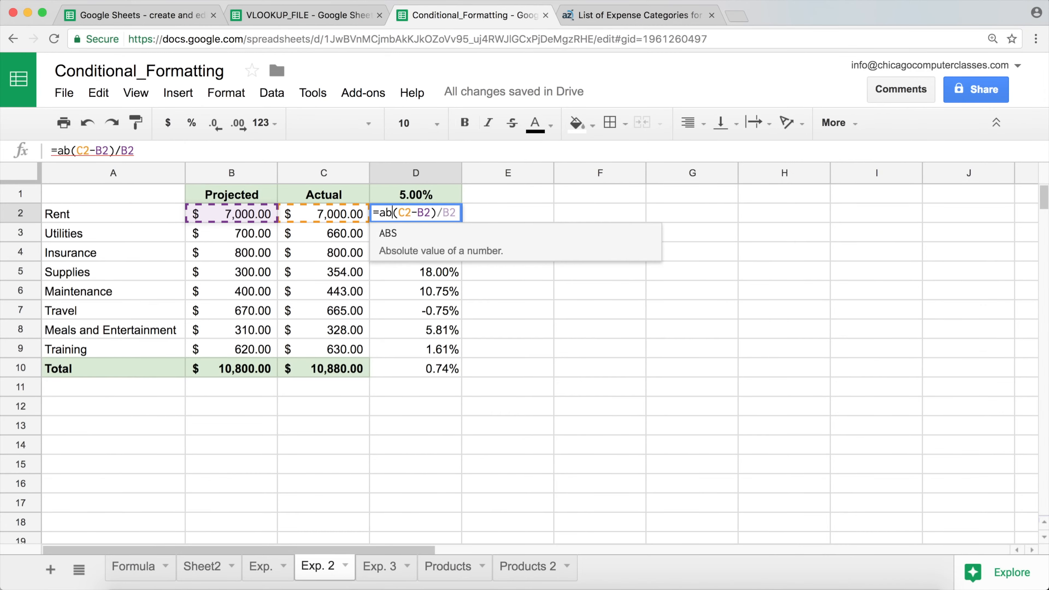
{"action": "type", "text": "s"}
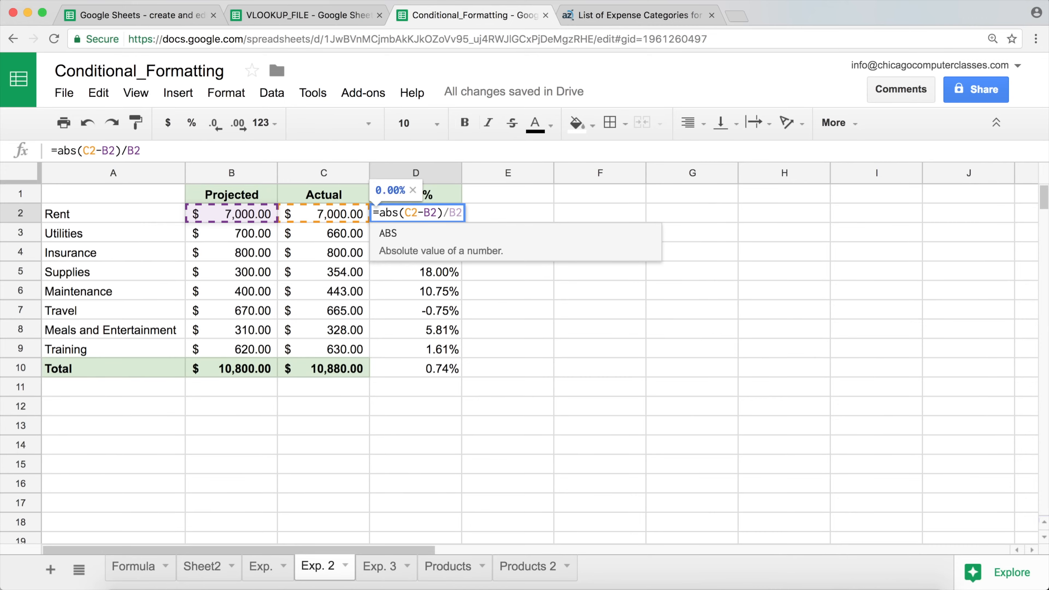
{"action": "type", "text": "("}
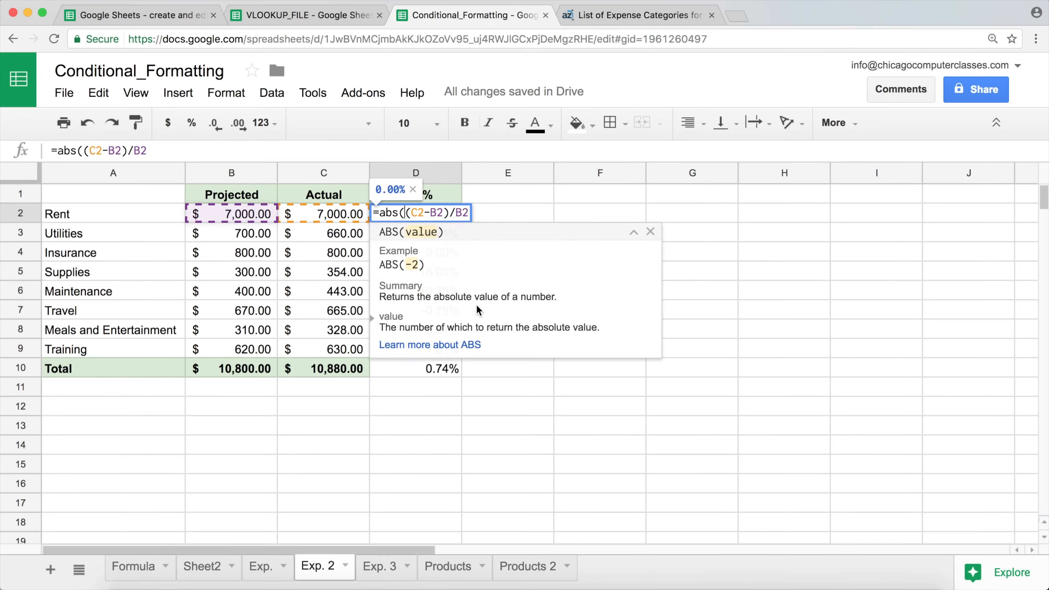
{"action": "left_click", "coordinate": [470, 213]}
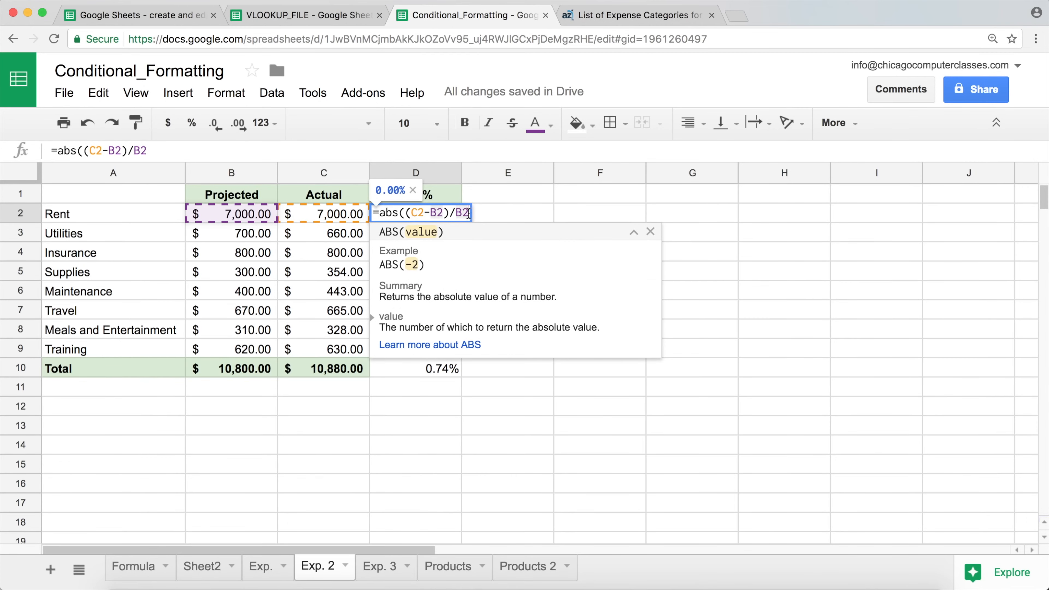
{"action": "type", "text": ")"}
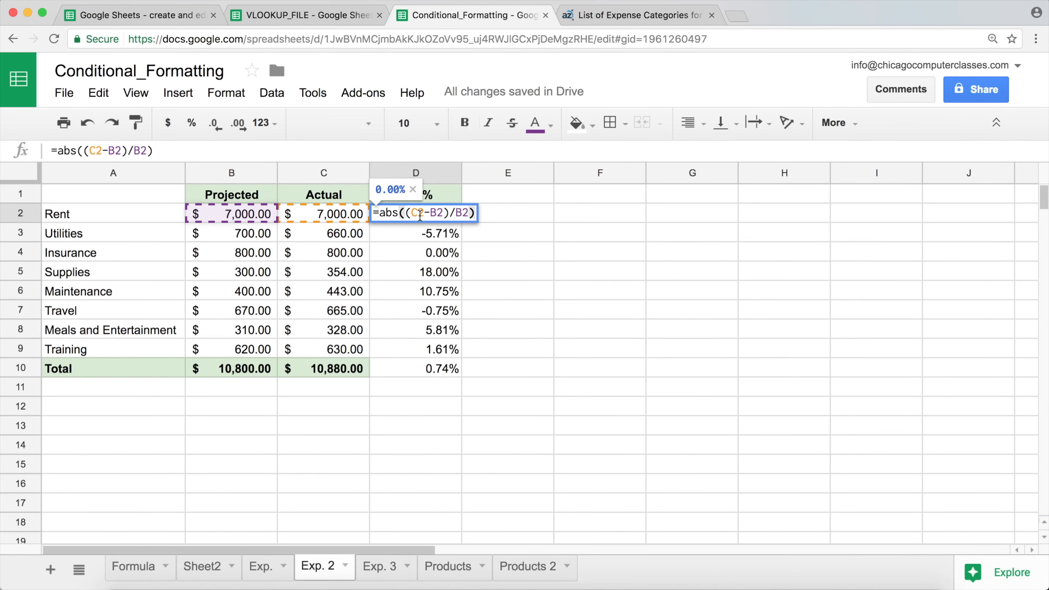
{"action": "key", "text": "Return"}
Fill the absolute deviation formula from D2 down through D10
{"action": "left_click", "coordinate": [451, 220]}
{"action": "double_click", "coordinate": [462, 222]}
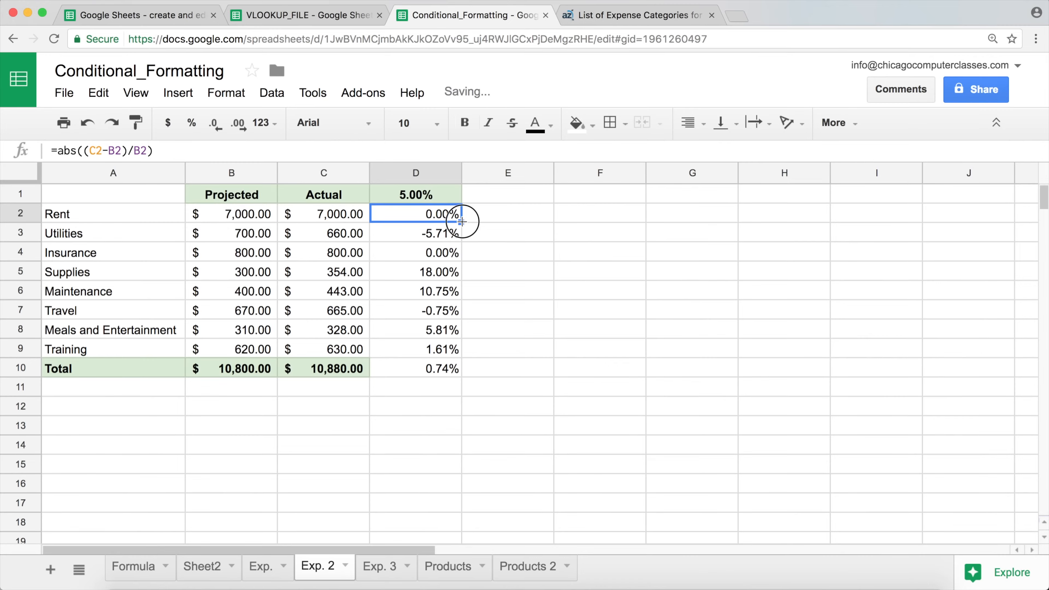
{"action": "double_click", "coordinate": [462, 222]}
{"action": "left_click_drag", "start_coordinate": [461, 222], "coordinate": [462, 375]}
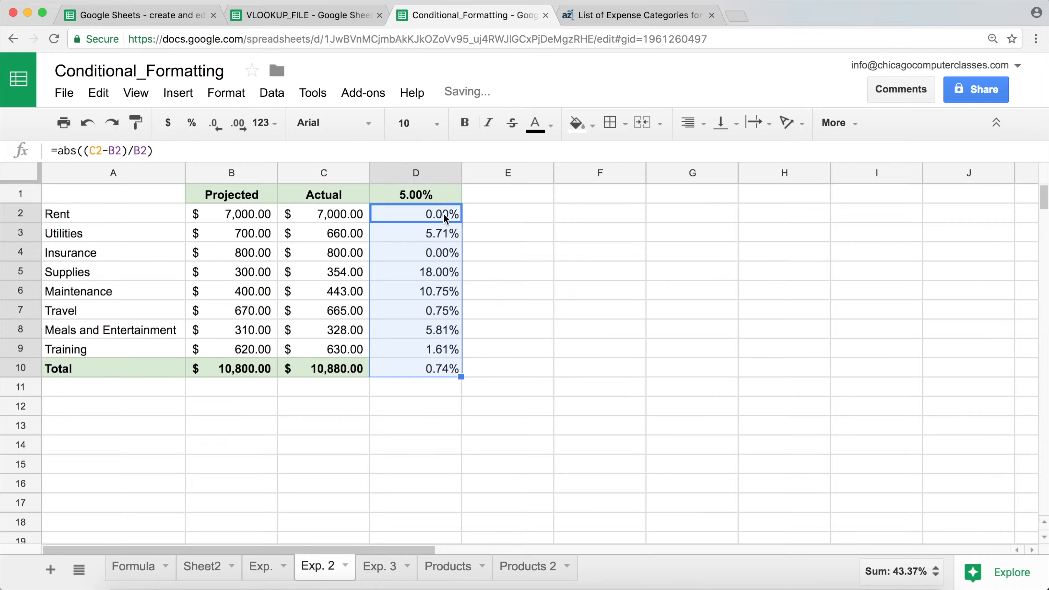
Check the Utilities deviation in D3 and review the ABS formula in D2 without changing it
{"action": "left_click", "coordinate": [424, 234]}
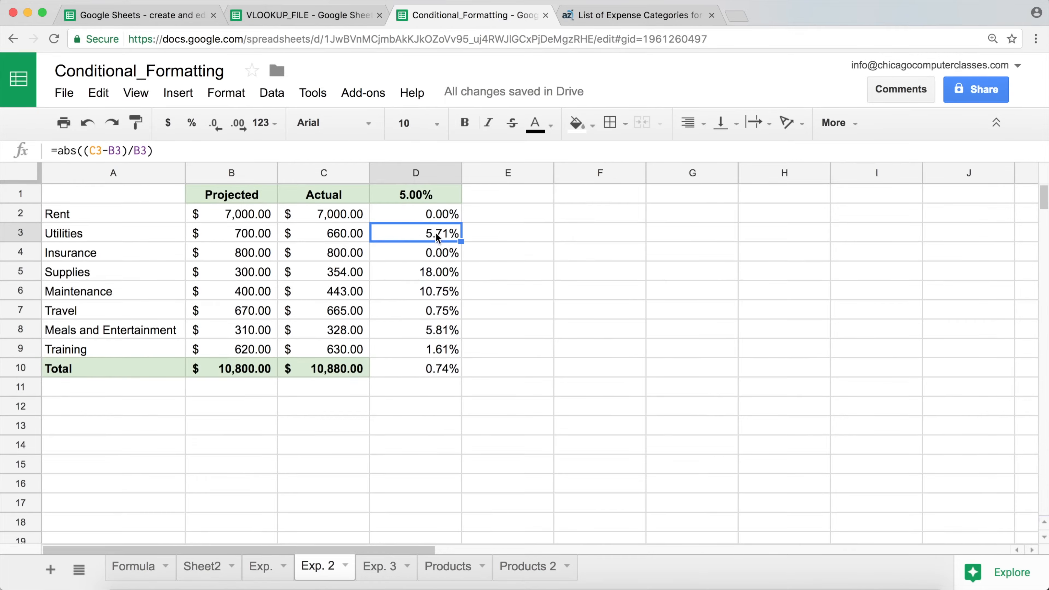
{"action": "double_click", "coordinate": [432, 214]}
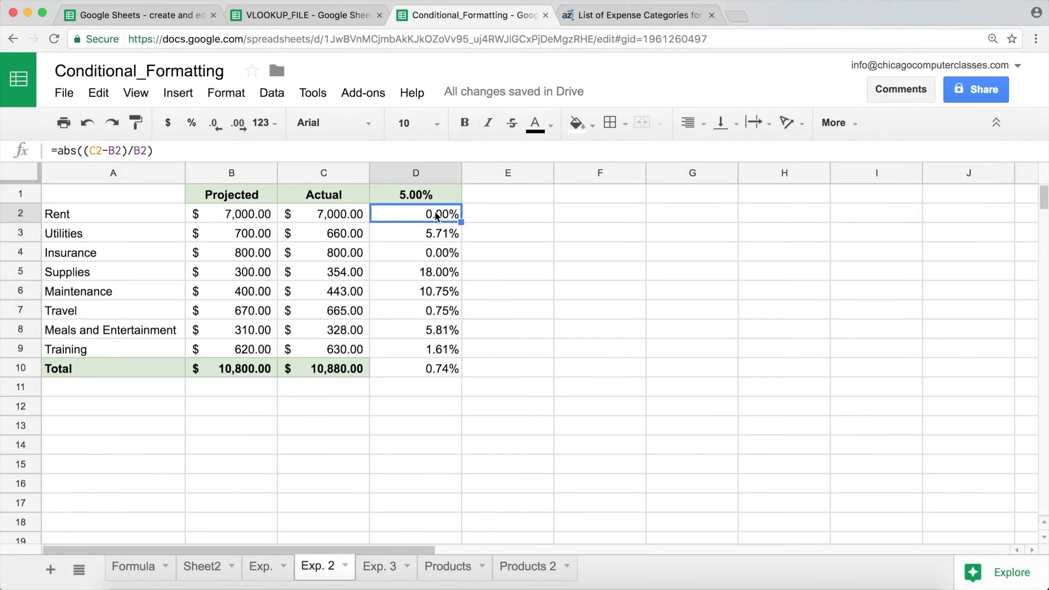
{"action": "left_click", "coordinate": [403, 212]}
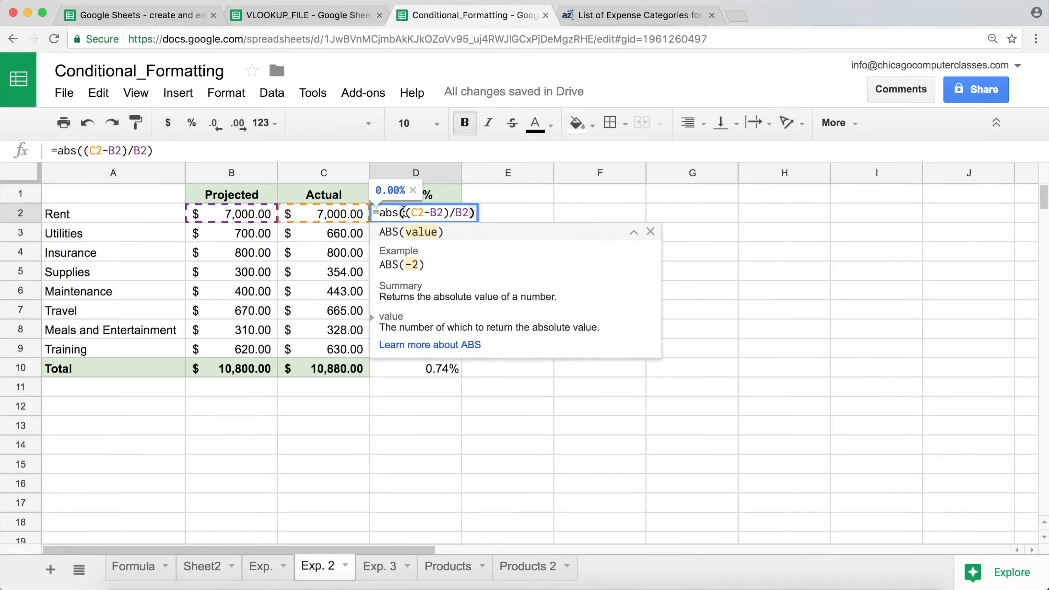
{"action": "key", "text": "Return"}
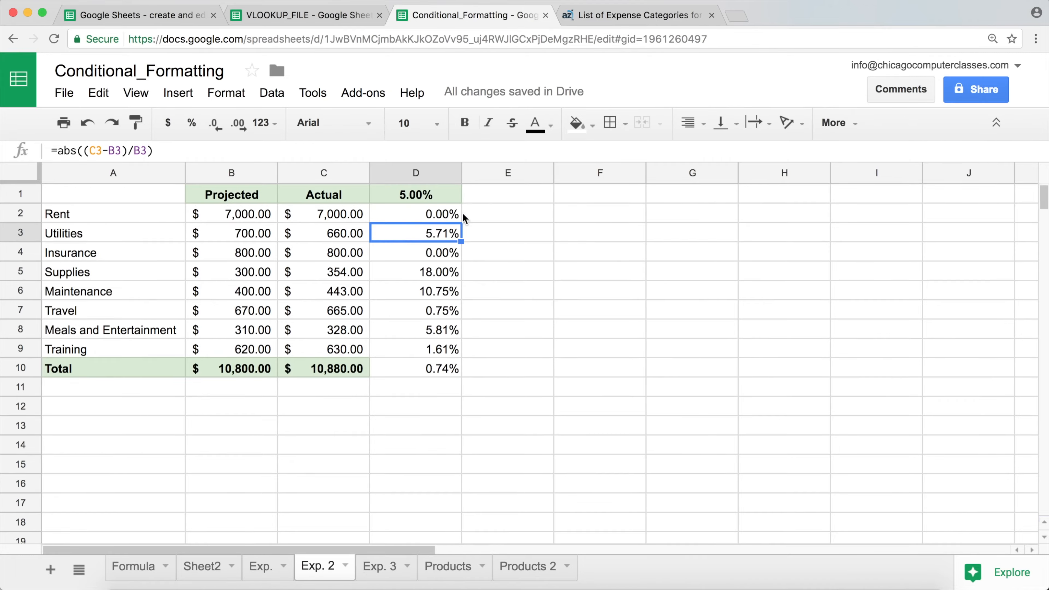
Compare Rent's deviation in D2 with the threshold in D1, and open the D2 formula for editing
{"action": "left_click", "coordinate": [440, 212]}
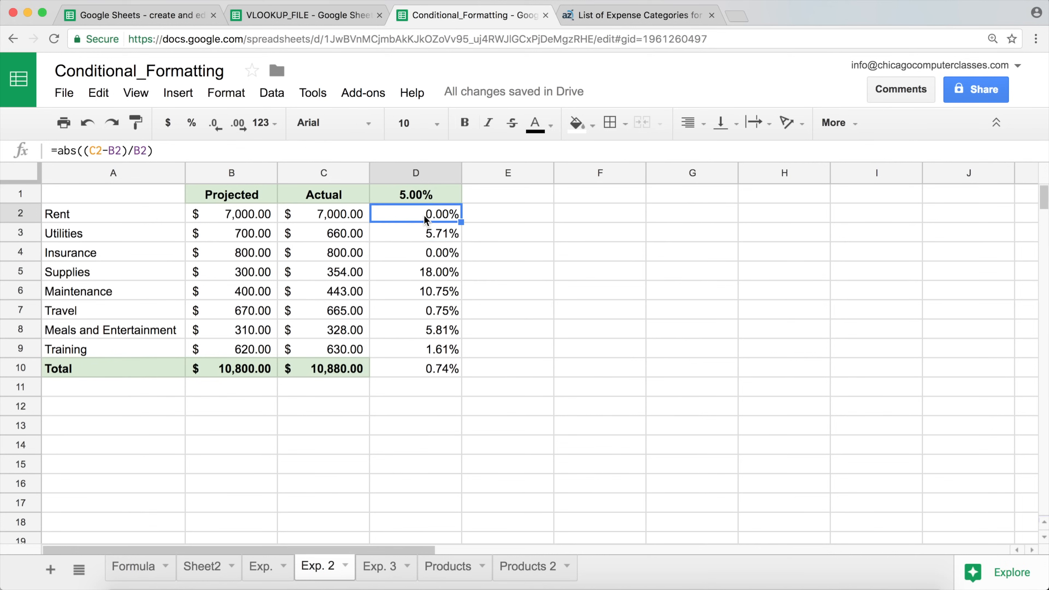
{"action": "left_click", "coordinate": [422, 195]}
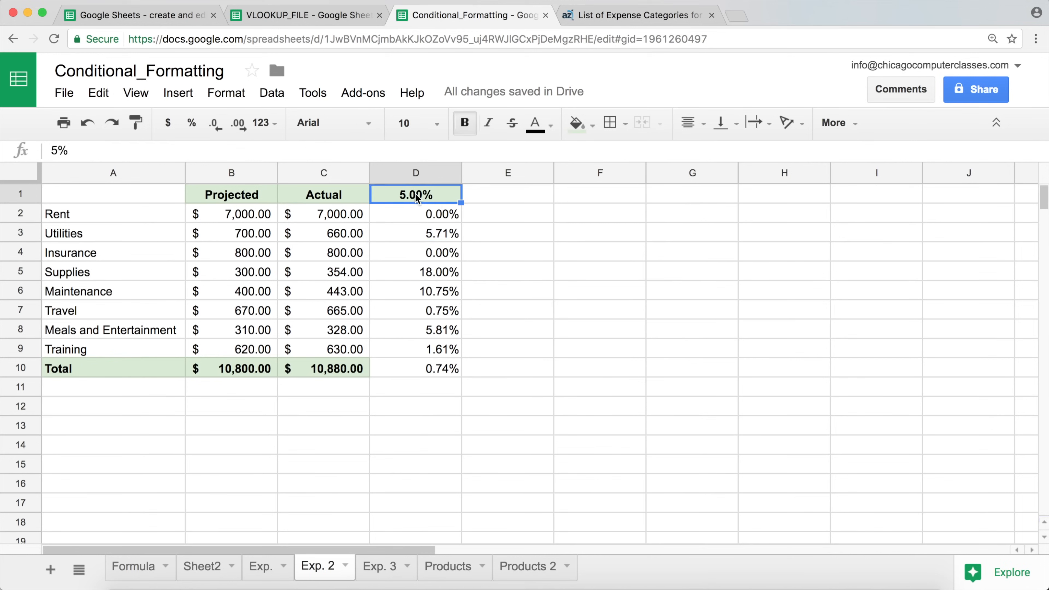
{"action": "double_click", "coordinate": [448, 213]}
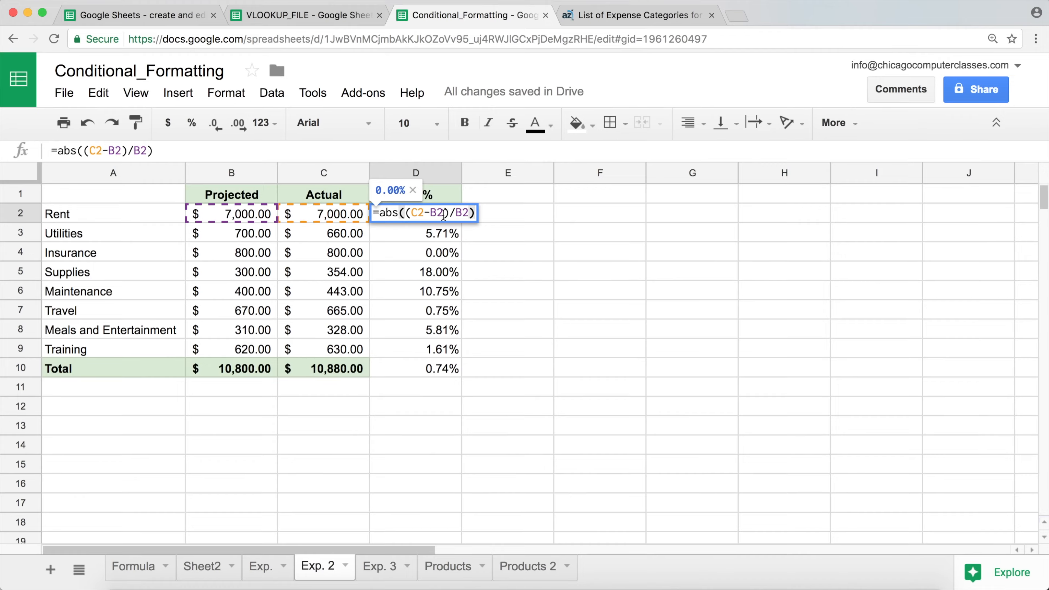